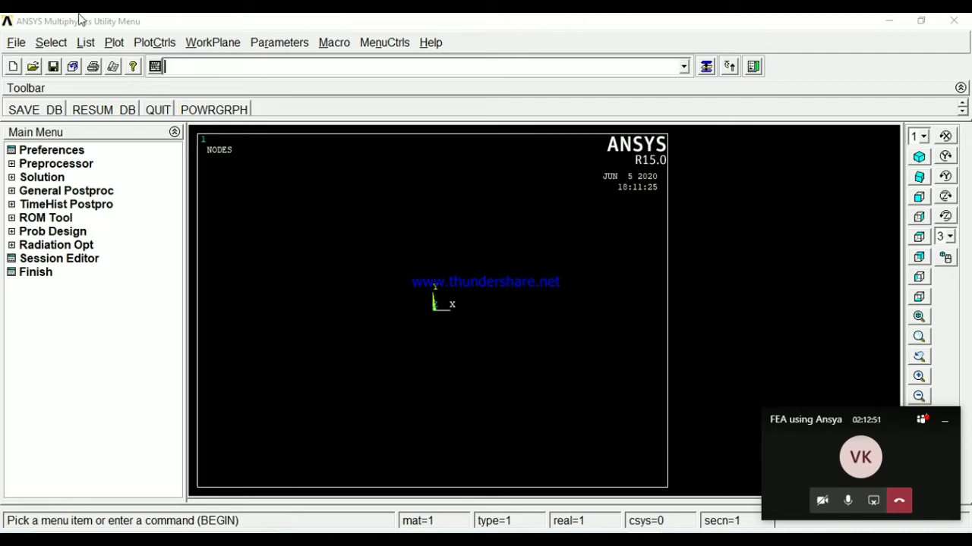
Step: Set the GUI filtering preferences to show only the Structural discipline
{"action": "left_click", "coordinate": [41, 152]}
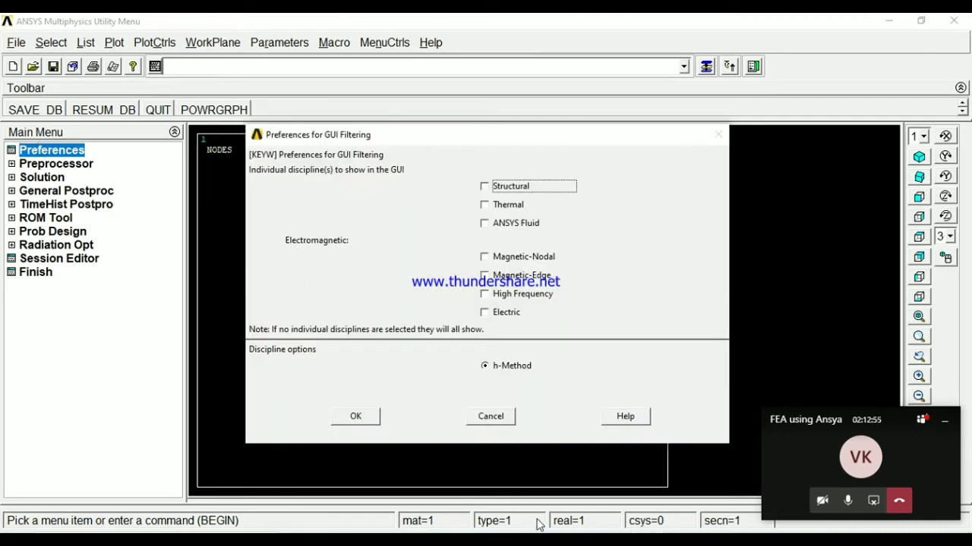
{"action": "left_click", "coordinate": [251, 97]}
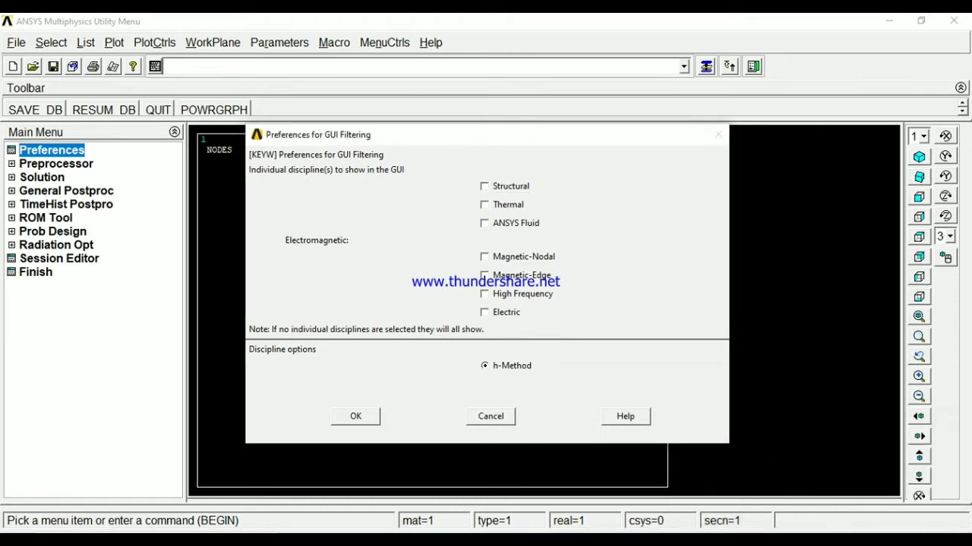
{"action": "left_click", "coordinate": [484, 186]}
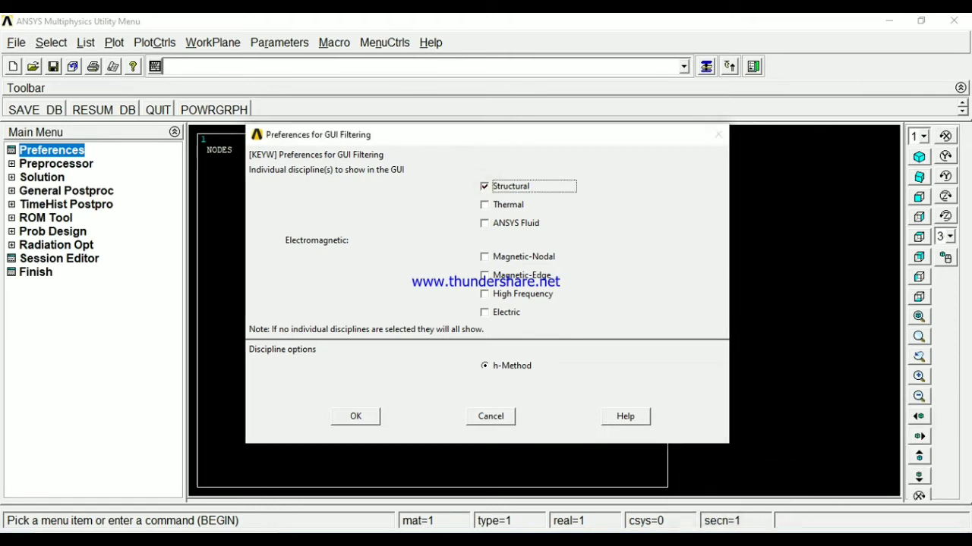
{"action": "left_click", "coordinate": [354, 416]}
{"action": "left_click", "coordinate": [490, 416]}
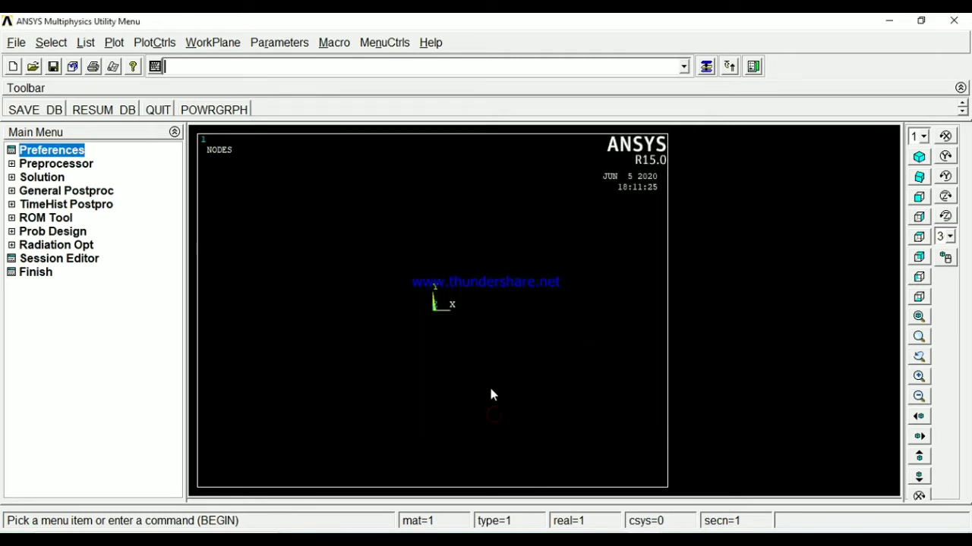
Step: Add the Beam 2 node 188 element type with reference number 1
{"action": "left_click", "coordinate": [86, 165]}
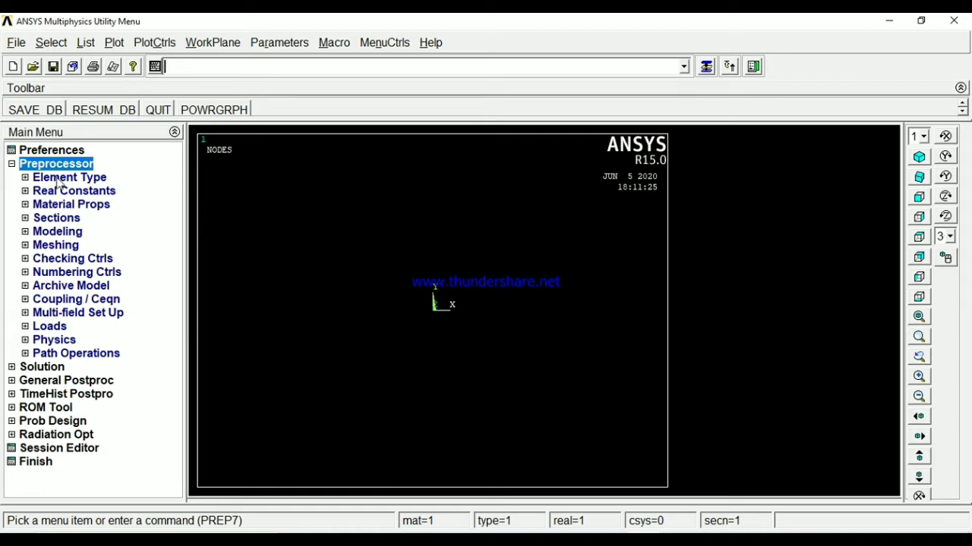
{"action": "left_click", "coordinate": [58, 180]}
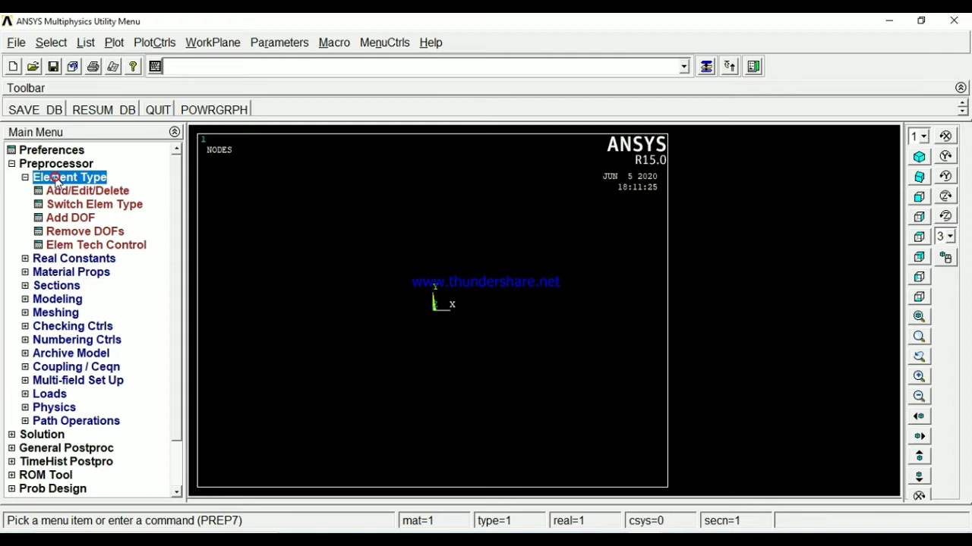
{"action": "left_click", "coordinate": [65, 189]}
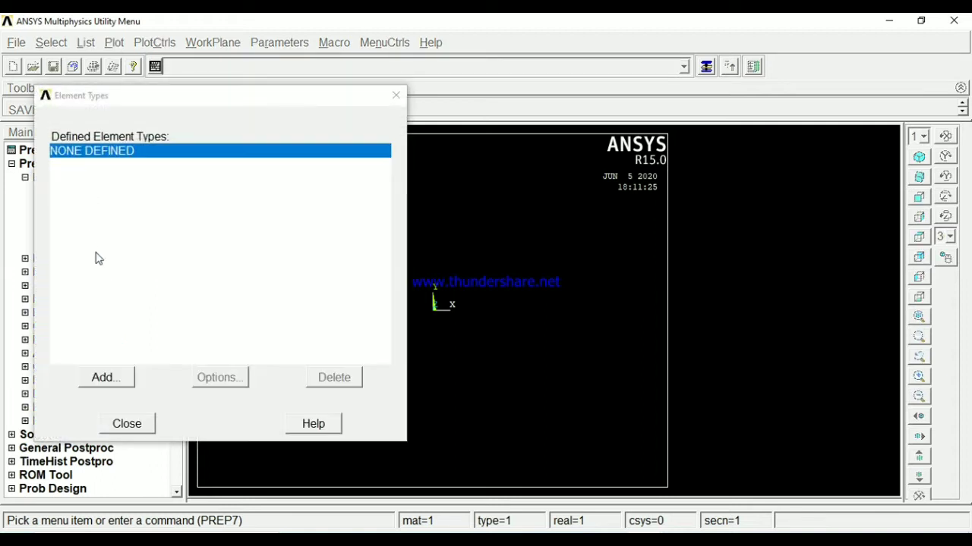
{"action": "left_click", "coordinate": [106, 377]}
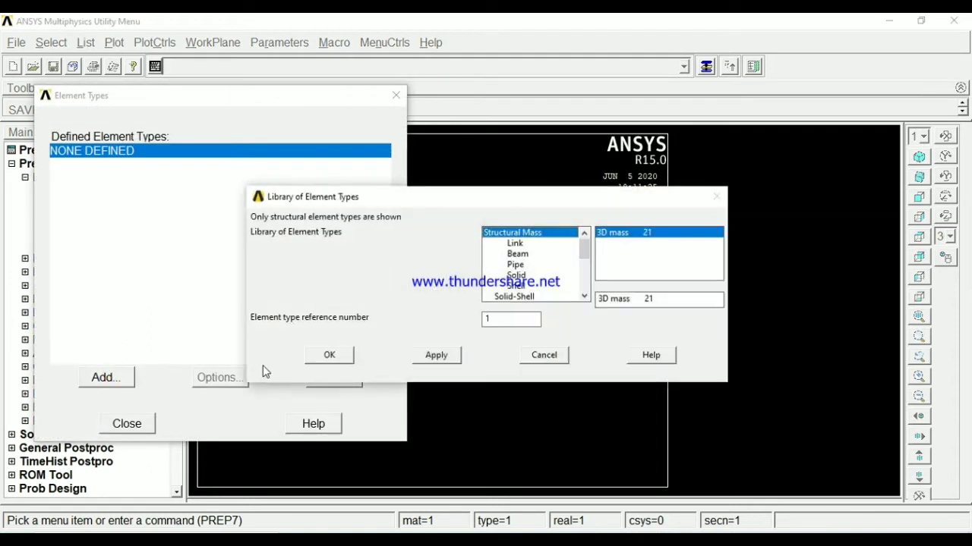
{"action": "left_click", "coordinate": [512, 246]}
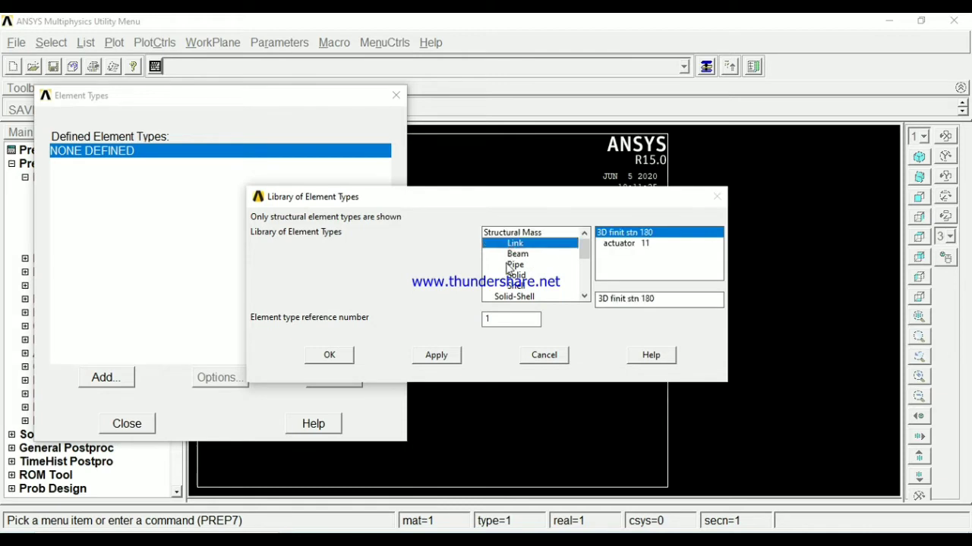
{"action": "left_click", "coordinate": [513, 265]}
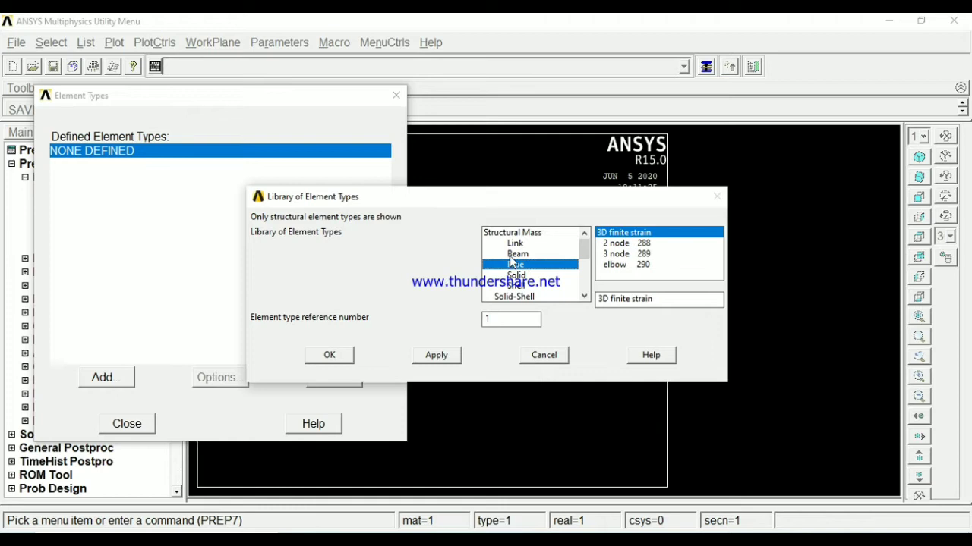
{"action": "left_click", "coordinate": [512, 254]}
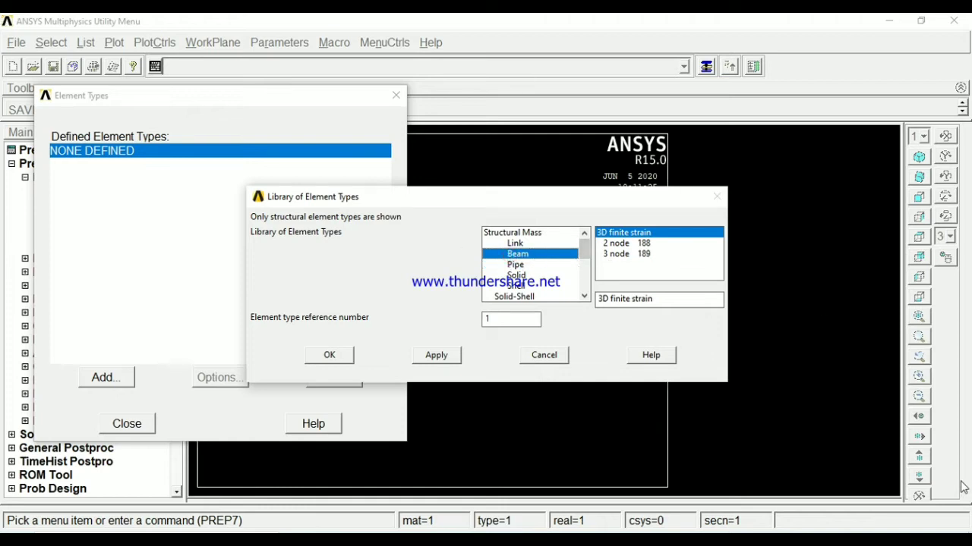
{"action": "left_click", "coordinate": [641, 245]}
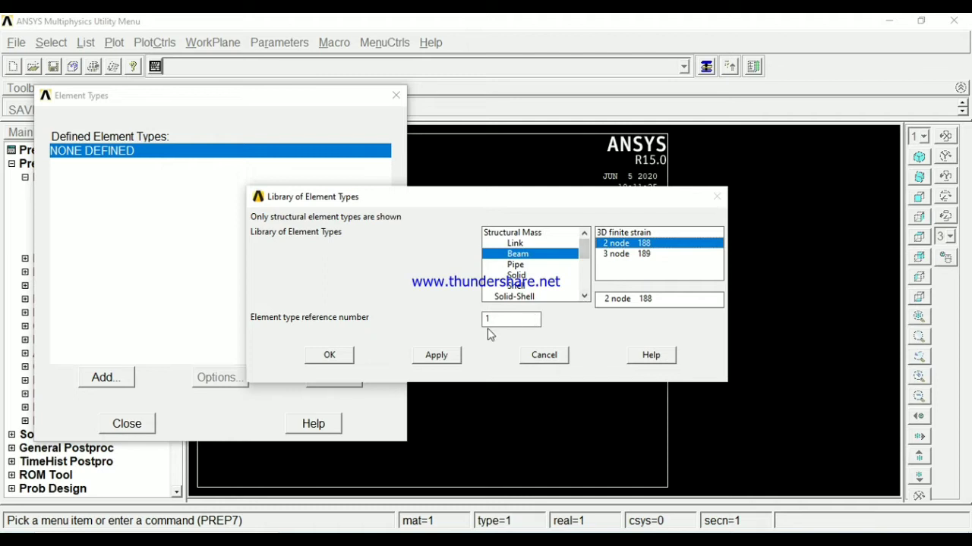
{"action": "left_click", "coordinate": [339, 357]}
{"action": "left_click", "coordinate": [137, 427]}
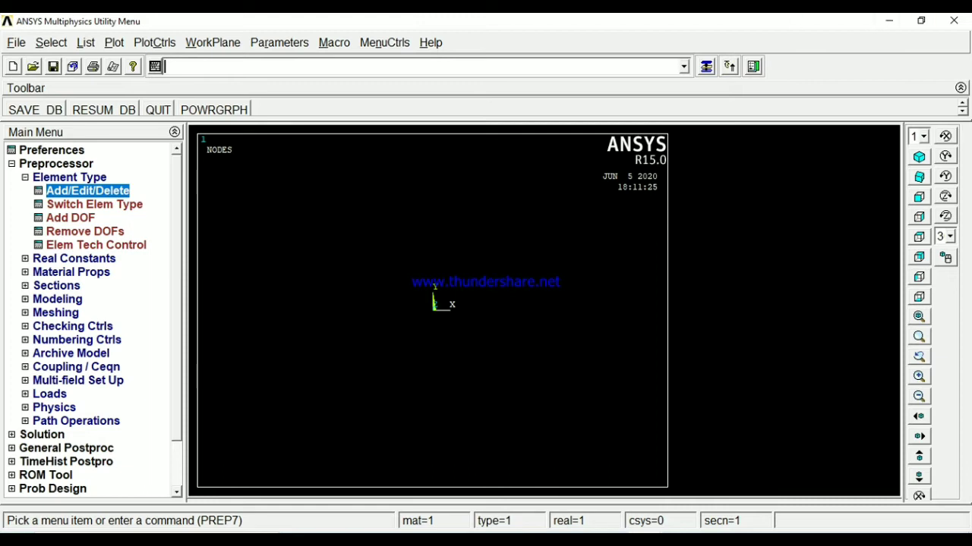
{"action": "left_click", "coordinate": [25, 178]}
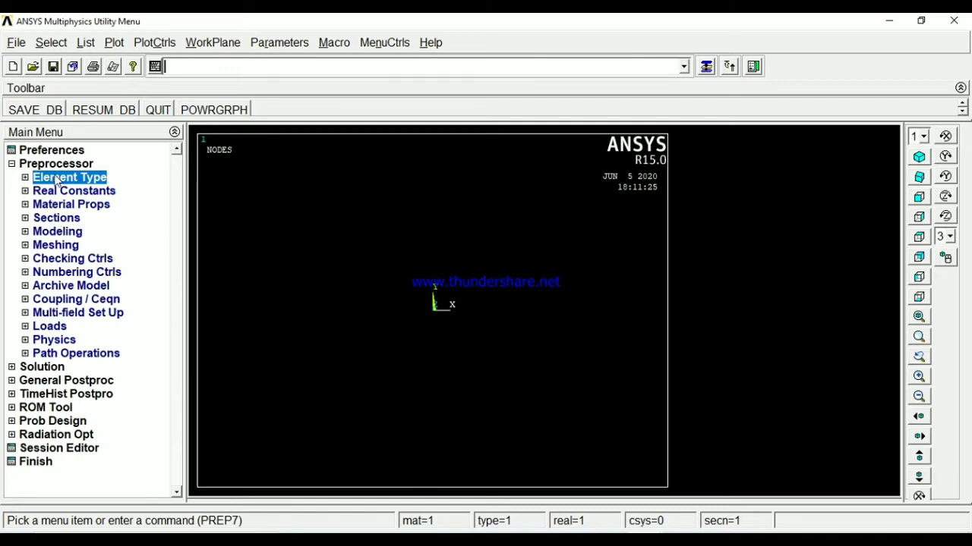
Step: Give material model number 1 structural linear elastic isotropic behavior with EX set to 2e5
{"action": "left_click", "coordinate": [94, 205]}
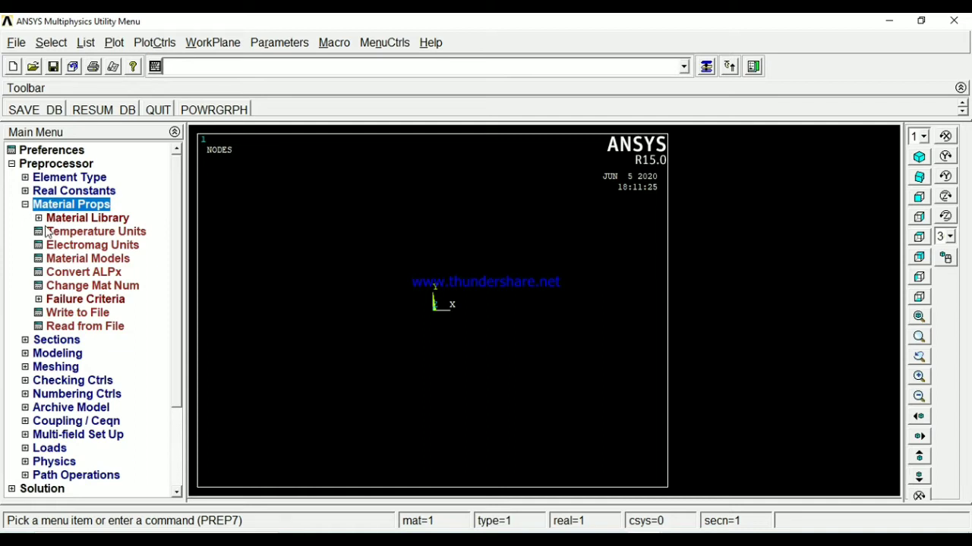
{"action": "left_click", "coordinate": [99, 259]}
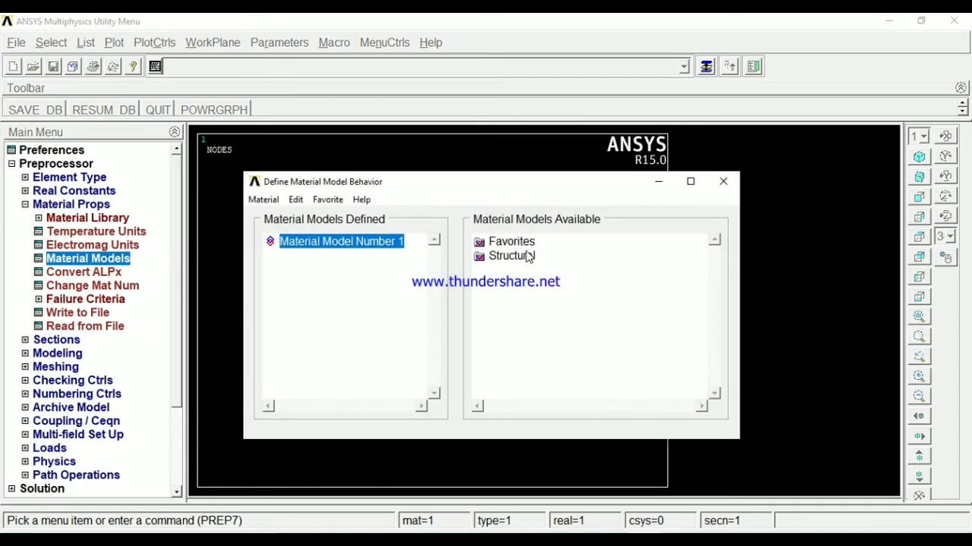
{"action": "double_click", "coordinate": [520, 258]}
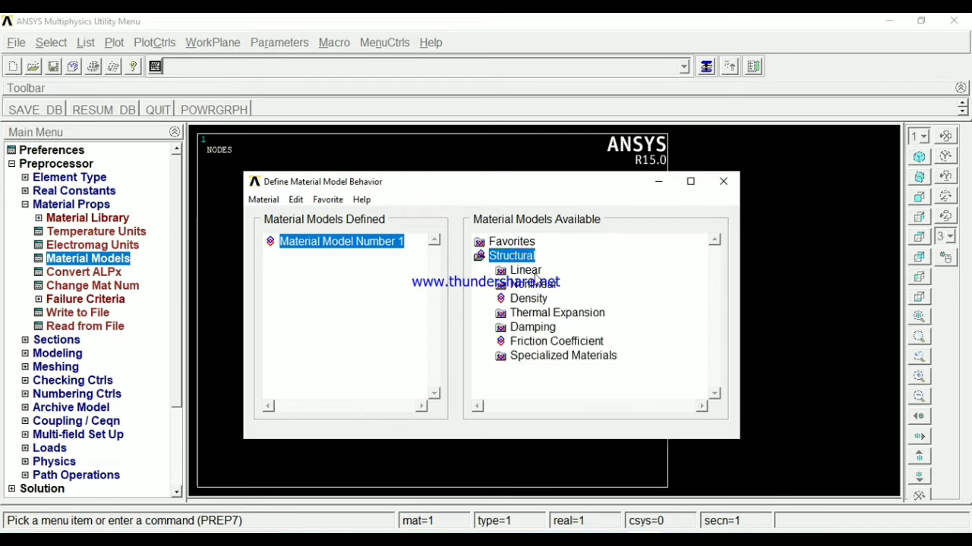
{"action": "double_click", "coordinate": [533, 272]}
{"action": "double_click", "coordinate": [545, 285]}
{"action": "double_click", "coordinate": [565, 297]}
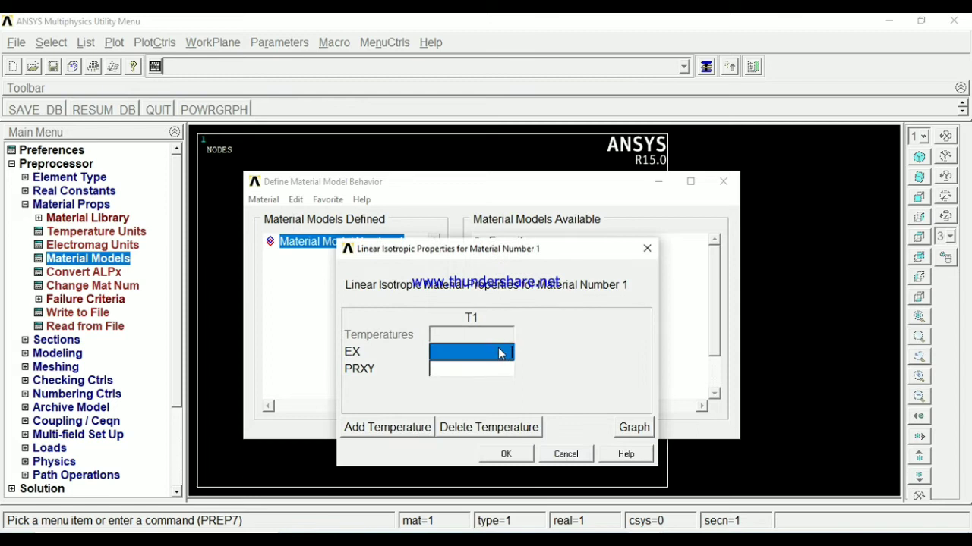
{"action": "type", "text": "2e"}
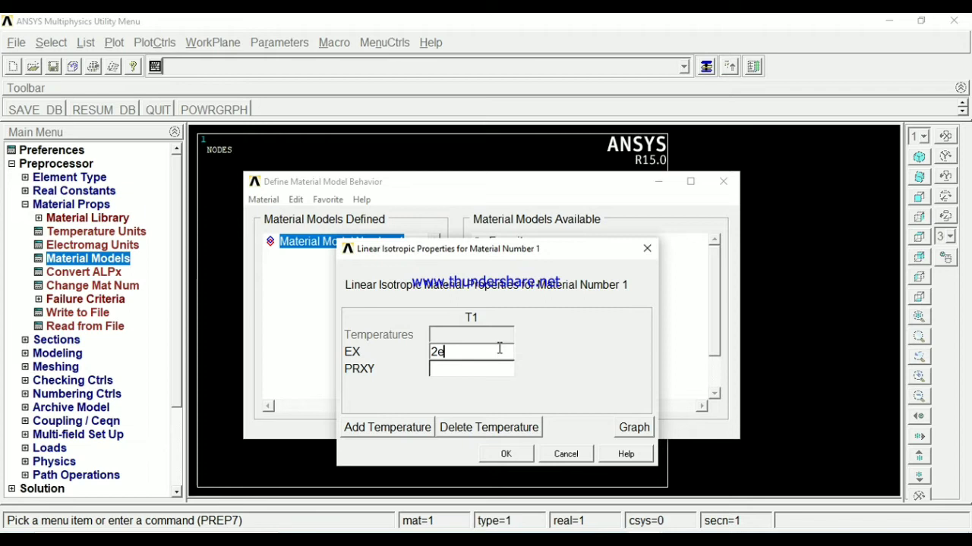
{"action": "type", "text": "5"}
Step: Enter a PRXY value of 0.3 in the linear isotropic properties of material number 1
{"action": "left_click", "coordinate": [461, 369]}
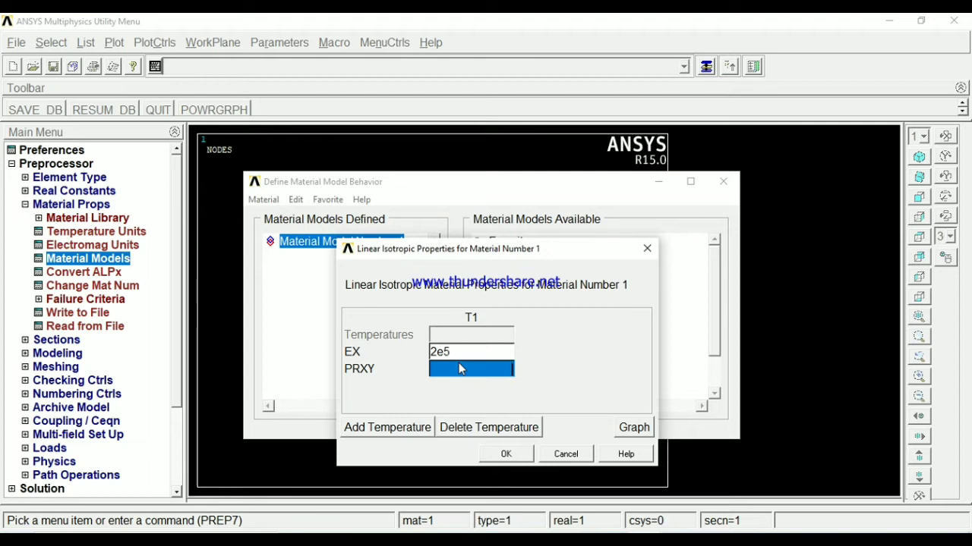
{"action": "left_click", "coordinate": [460, 368]}
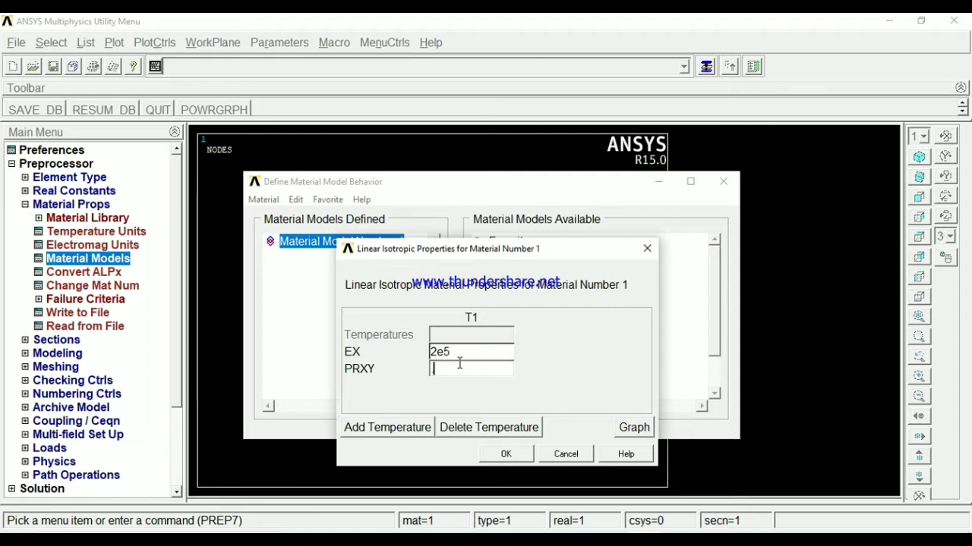
{"action": "type", "text": "0"}
{"action": "type", "text": ".3"}
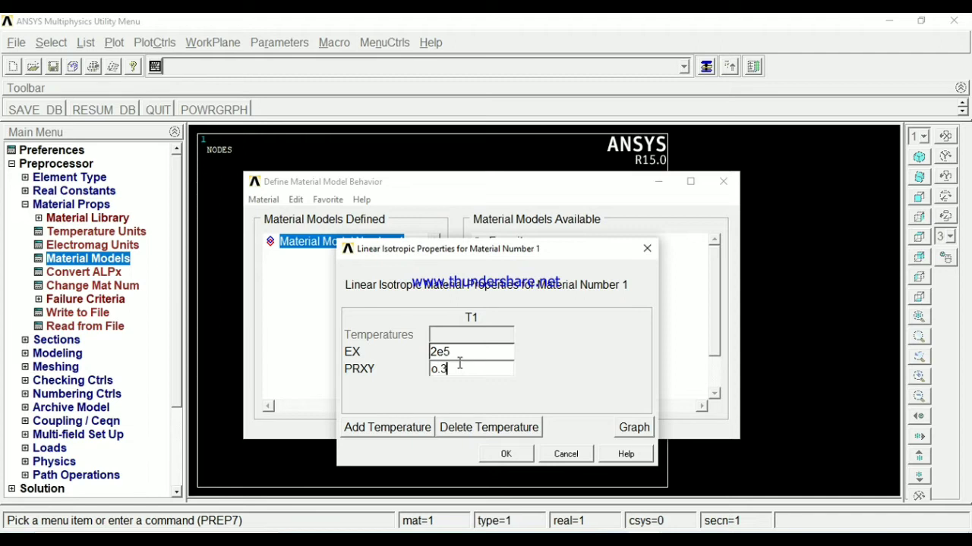
{"action": "left_click", "coordinate": [506, 456]}
{"action": "key", "text": "BackSpace"}
{"action": "key", "text": "BackSpace"}
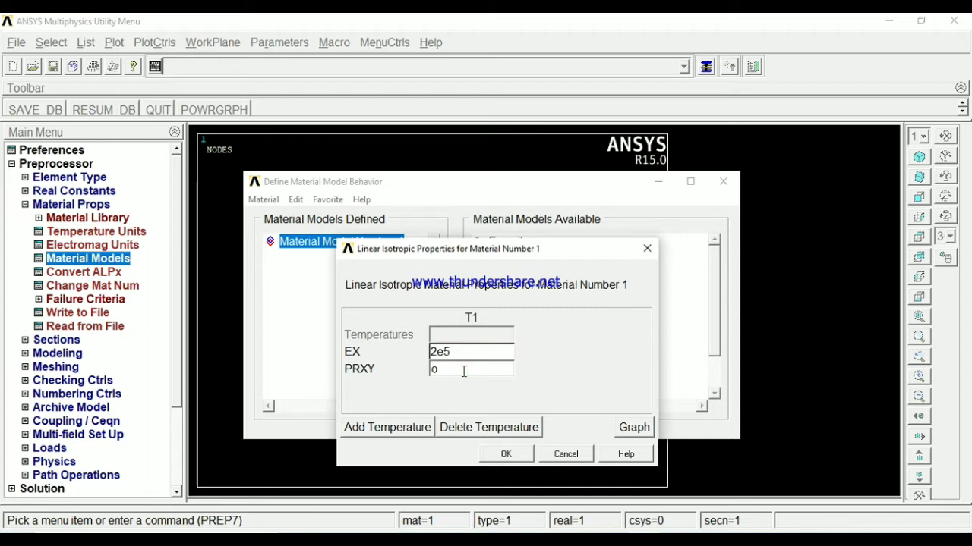
{"action": "type", "text": "."}
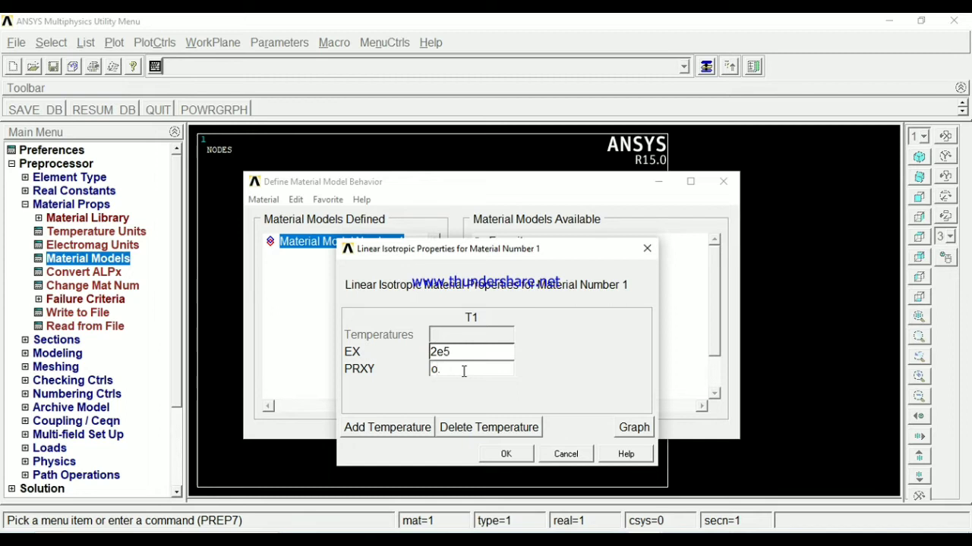
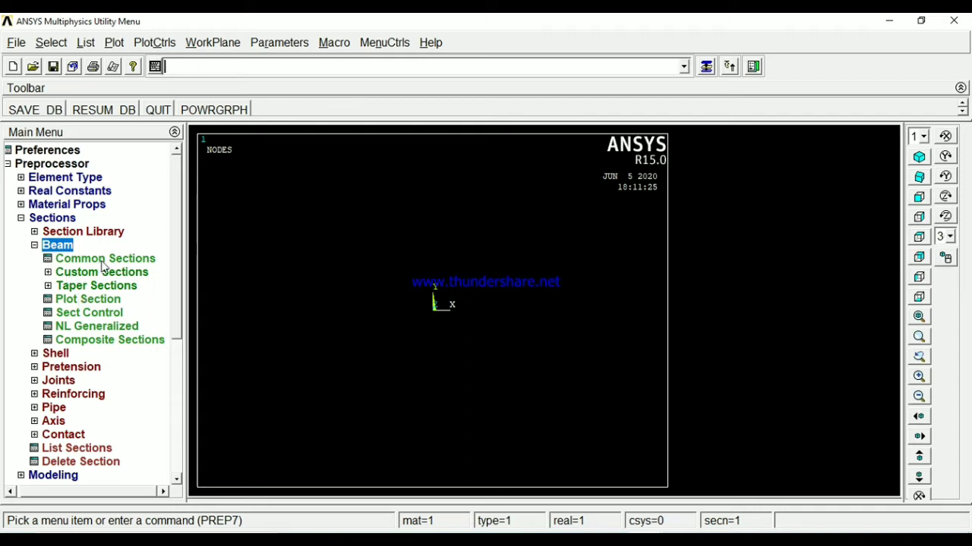
Step: Define a solid rectangular common beam section with ID 1, B set to 0.1 and H set to 0.1
{"action": "left_click", "coordinate": [103, 261]}
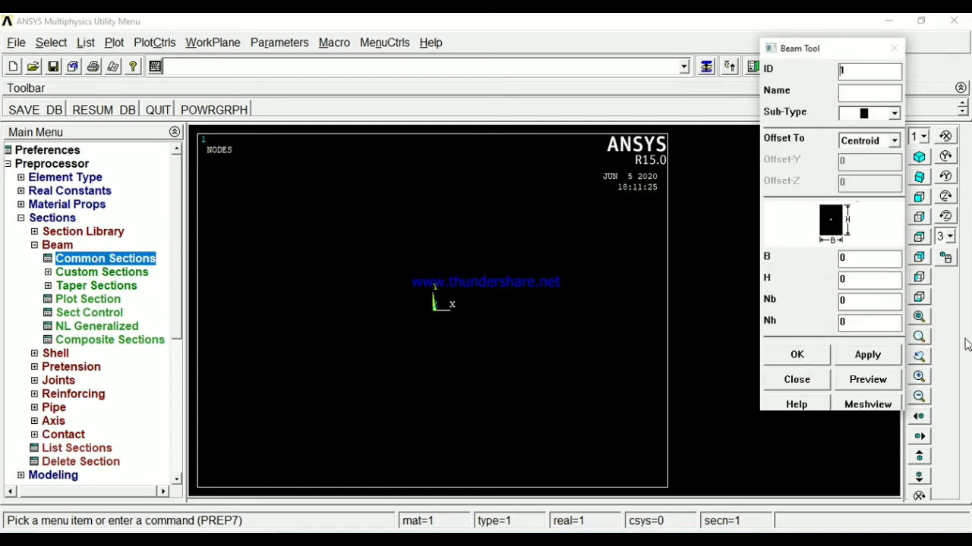
{"action": "left_click", "coordinate": [895, 114]}
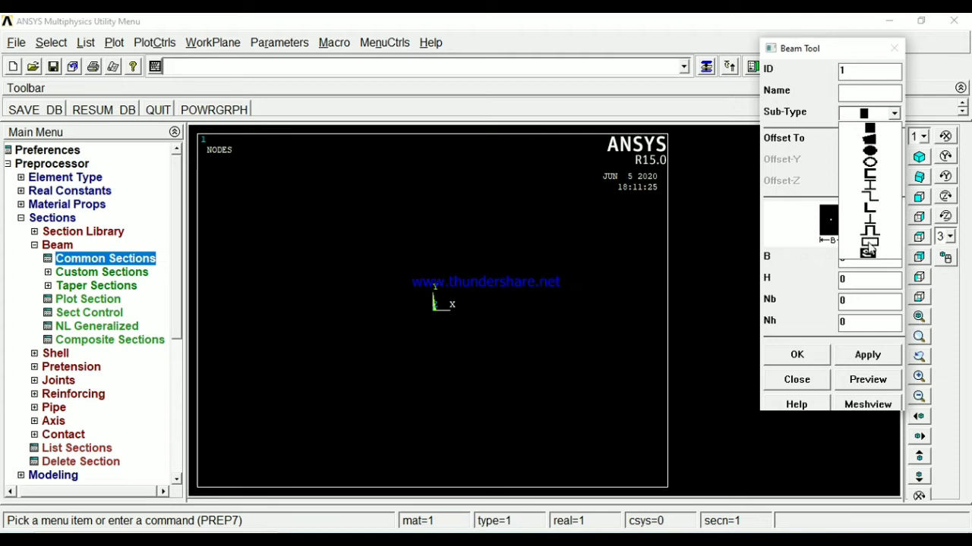
{"action": "left_click", "coordinate": [895, 115]}
{"action": "double_click", "coordinate": [855, 262]}
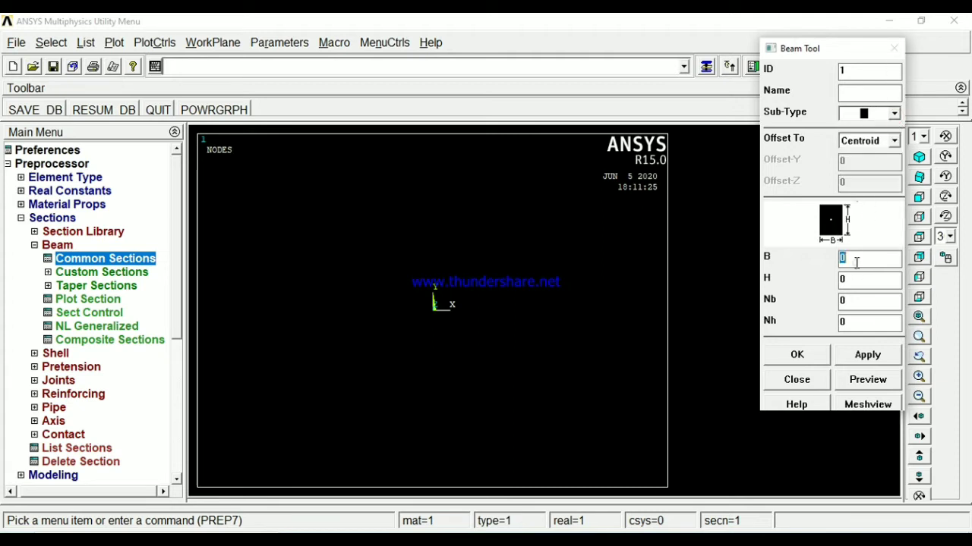
{"action": "left_click", "coordinate": [854, 262]}
{"action": "left_click", "coordinate": [855, 262]}
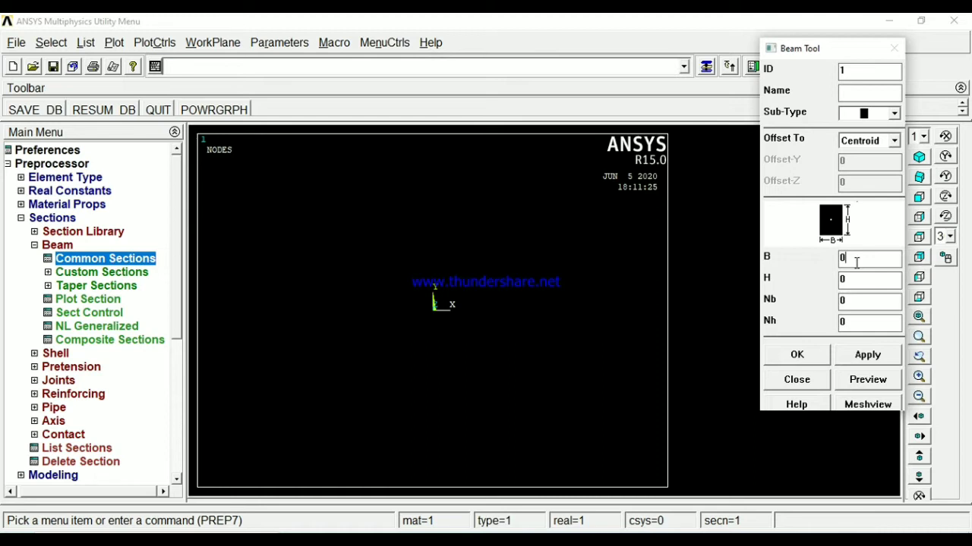
{"action": "double_click", "coordinate": [857, 262]}
{"action": "type", "text": "0.1"}
{"action": "double_click", "coordinate": [857, 282]}
{"action": "type", "text": "0.1"}
Step: Preview and accept the rectangular beam section, and replot the graphics window to clear the preview
{"action": "left_click", "coordinate": [866, 380]}
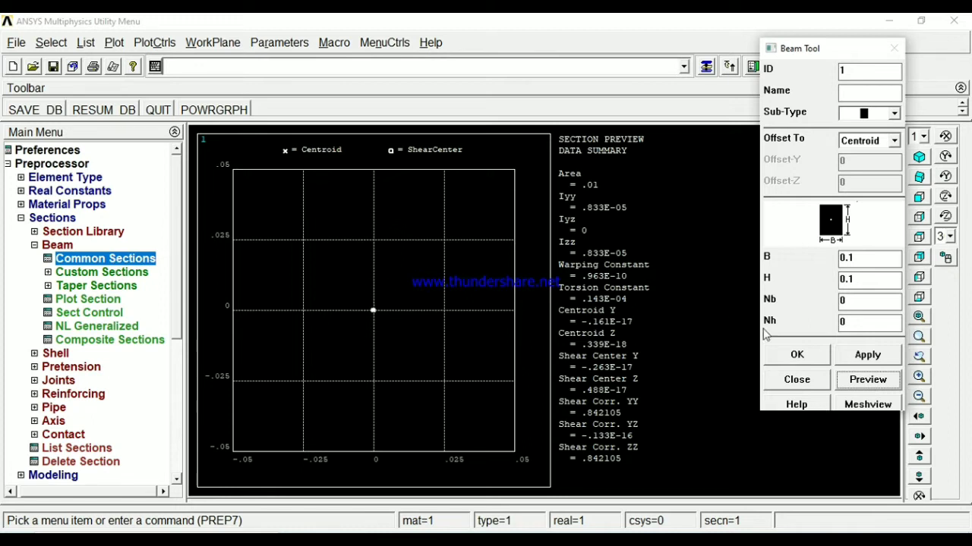
{"action": "left_click", "coordinate": [785, 356]}
{"action": "right_click", "coordinate": [477, 191]}
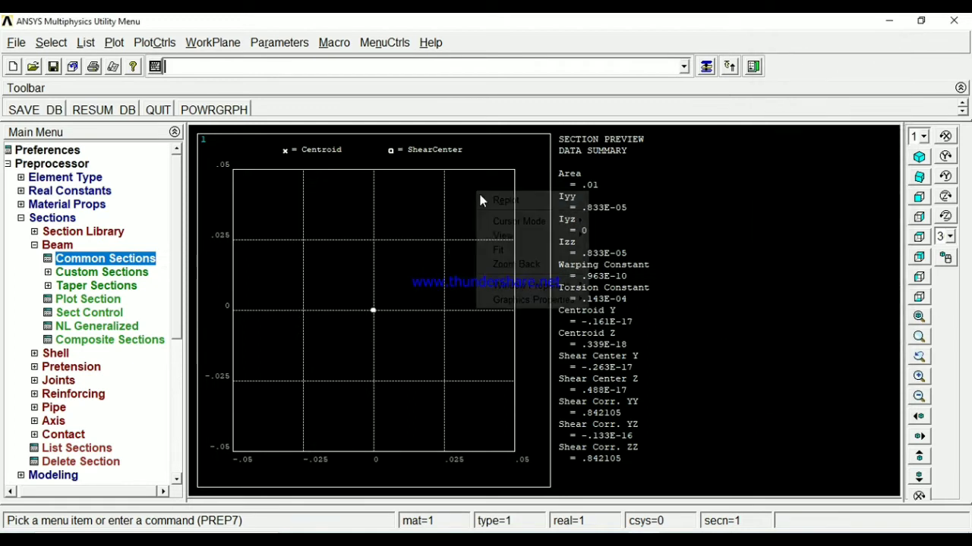
{"action": "left_click", "coordinate": [493, 201]}
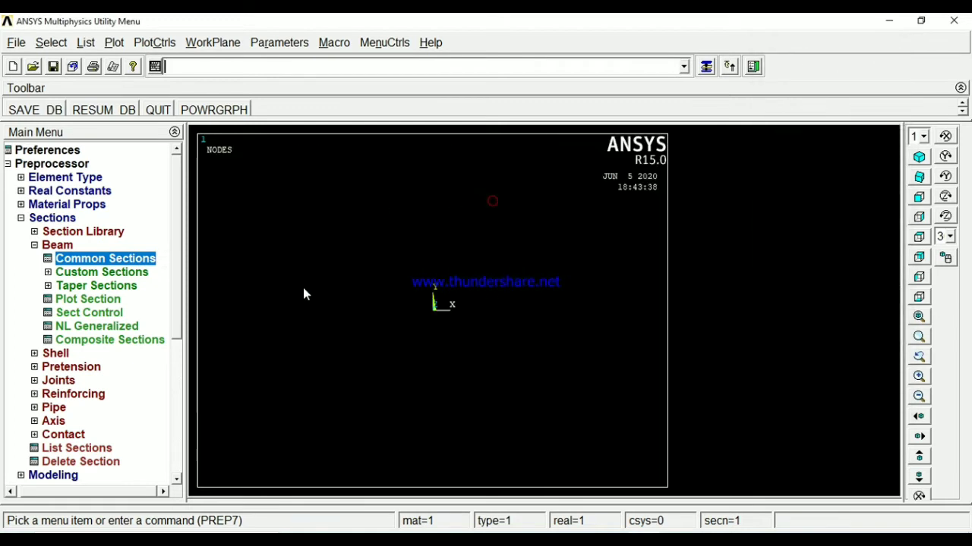
Step: Create keypoint number 1 at the origin of the active coordinate system
{"action": "left_click", "coordinate": [35, 245]}
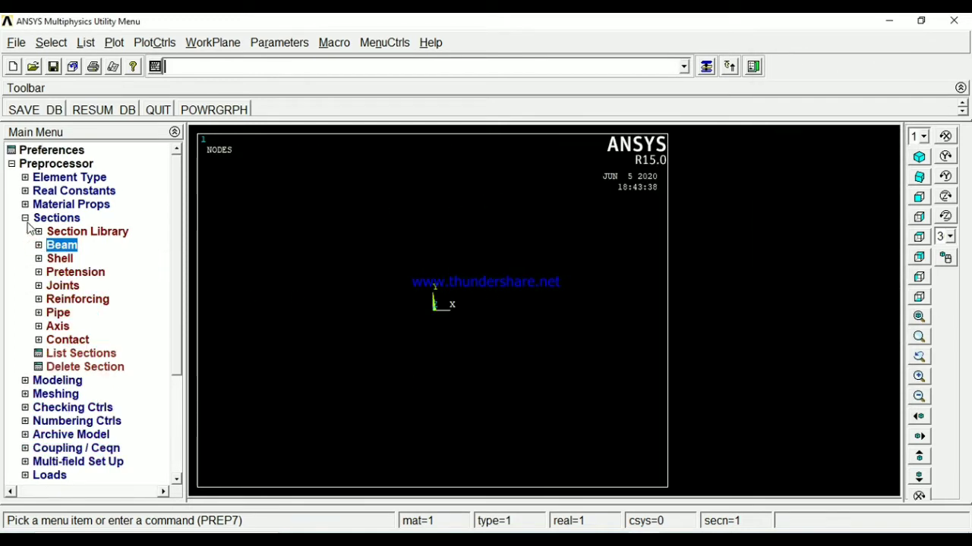
{"action": "left_click", "coordinate": [25, 219]}
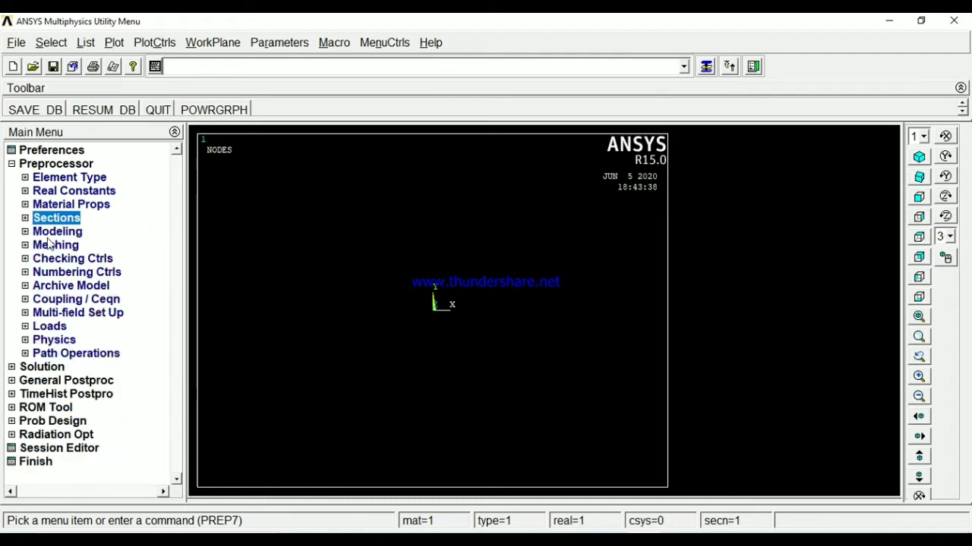
{"action": "left_click", "coordinate": [55, 234]}
{"action": "left_click", "coordinate": [57, 245]}
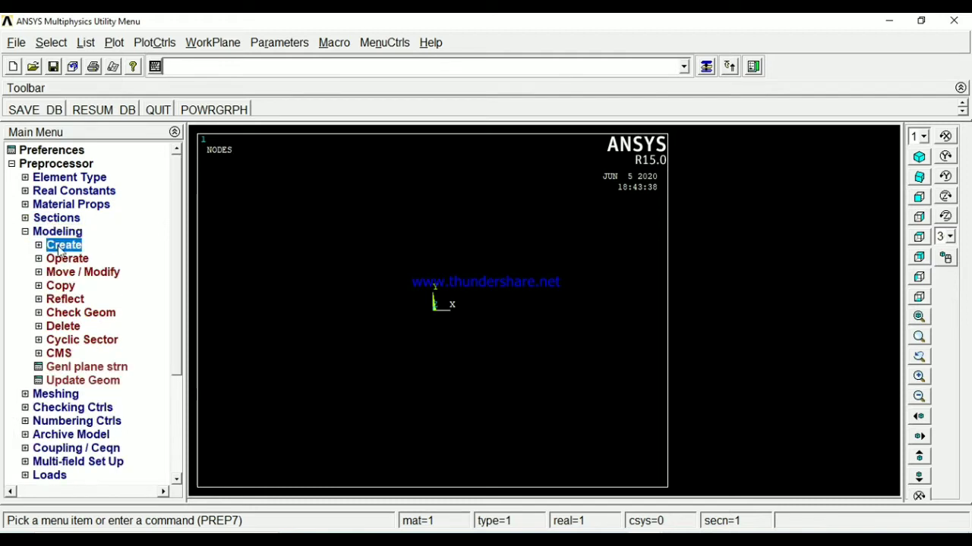
{"action": "left_click", "coordinate": [73, 260]}
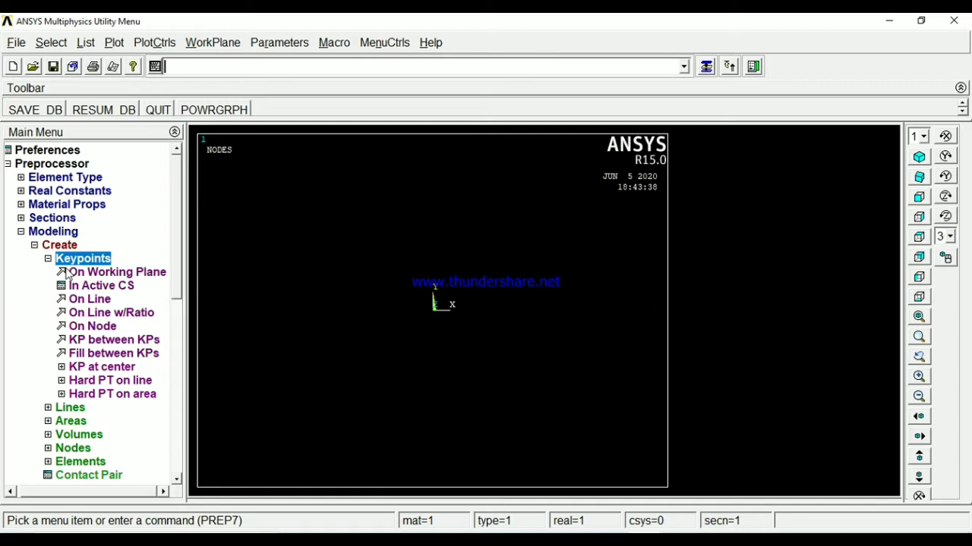
{"action": "left_click", "coordinate": [105, 287]}
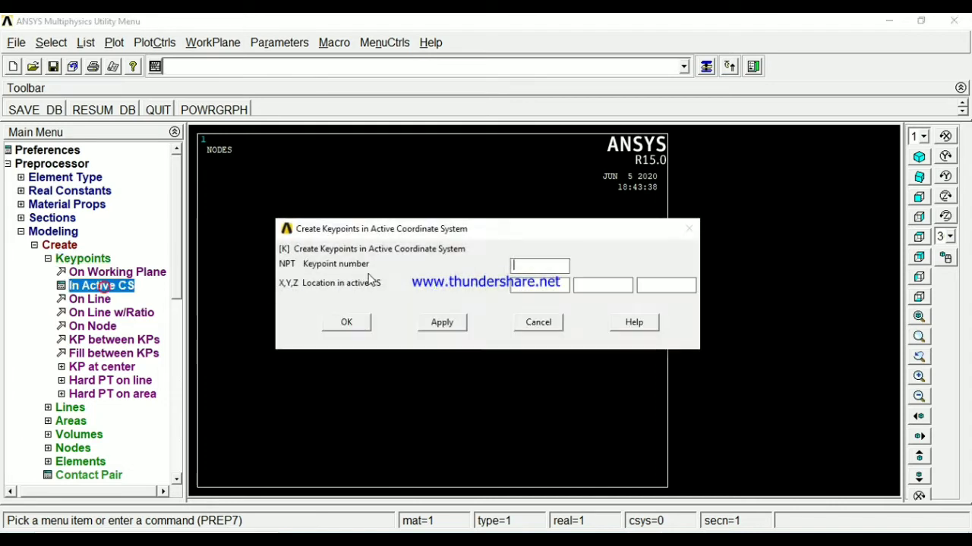
{"action": "left_click", "coordinate": [535, 267]}
{"action": "type", "text": "1"}
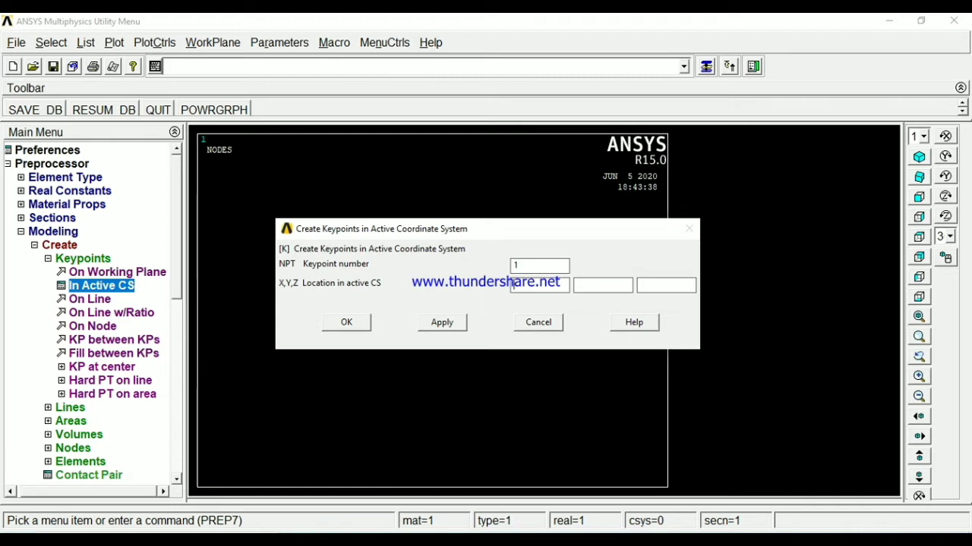
{"action": "left_click", "coordinate": [447, 323]}
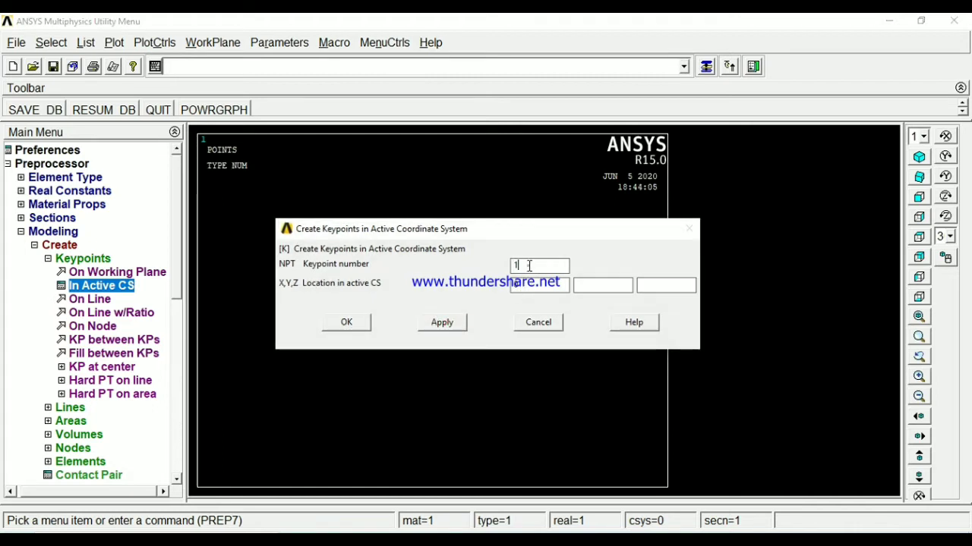
Step: Create keypoint number 2 at X 1000 in the active coordinate system, moving the dialog clear of the model view
{"action": "left_click", "coordinate": [526, 266]}
{"action": "key", "text": "BackSpace"}
{"action": "type", "text": "2"}
{"action": "left_click", "coordinate": [527, 286]}
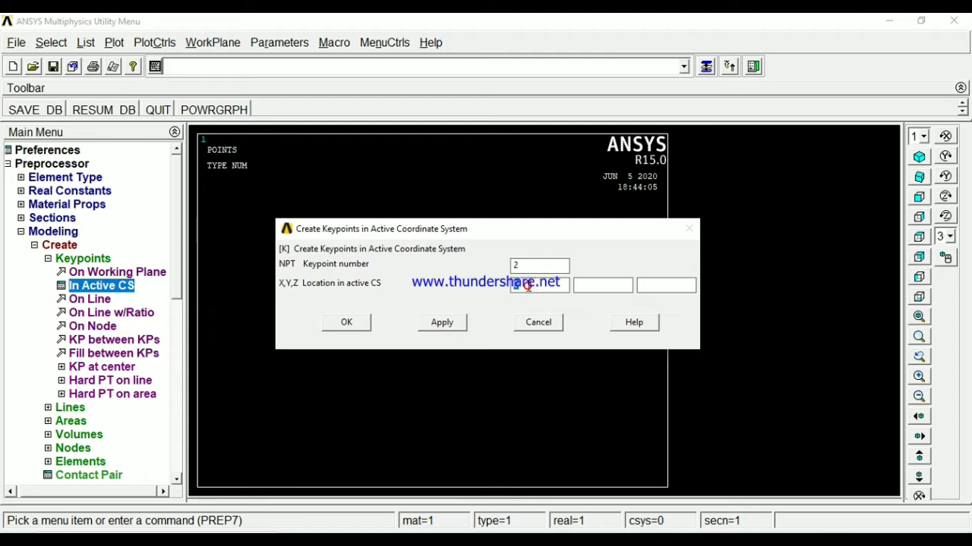
{"action": "type", "text": "100"}
{"action": "left_click_drag", "start_coordinate": [437, 233], "coordinate": [431, 141]}
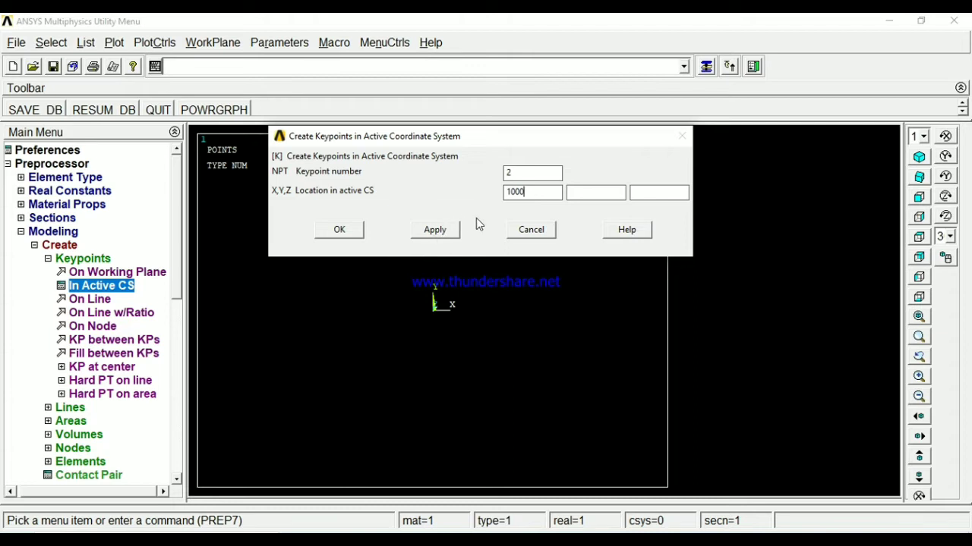
{"action": "left_click", "coordinate": [441, 236]}
{"action": "left_click", "coordinate": [519, 180]}
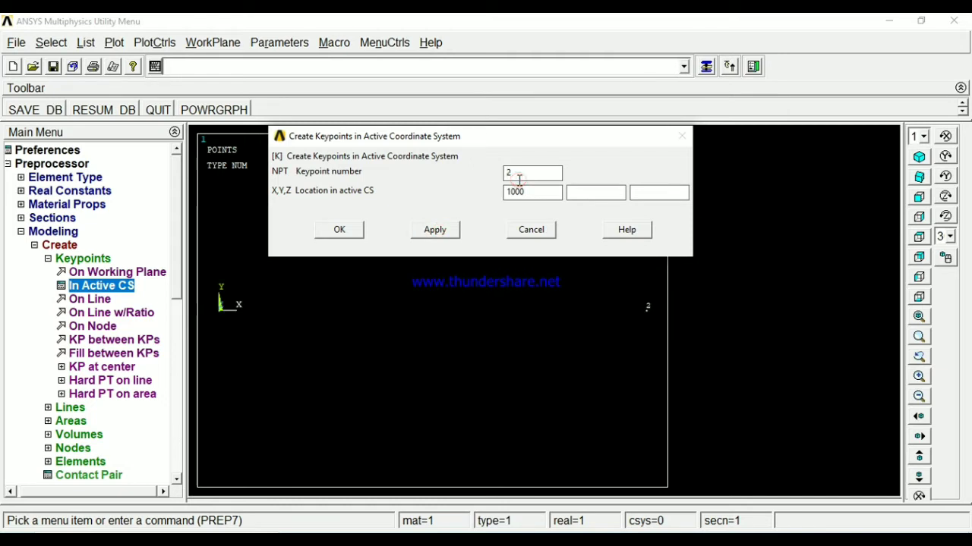
{"action": "key", "text": "BackSpace"}
{"action": "type", "text": "3"}
{"action": "left_click", "coordinate": [524, 193]}
{"action": "double_click", "coordinate": [522, 194]}
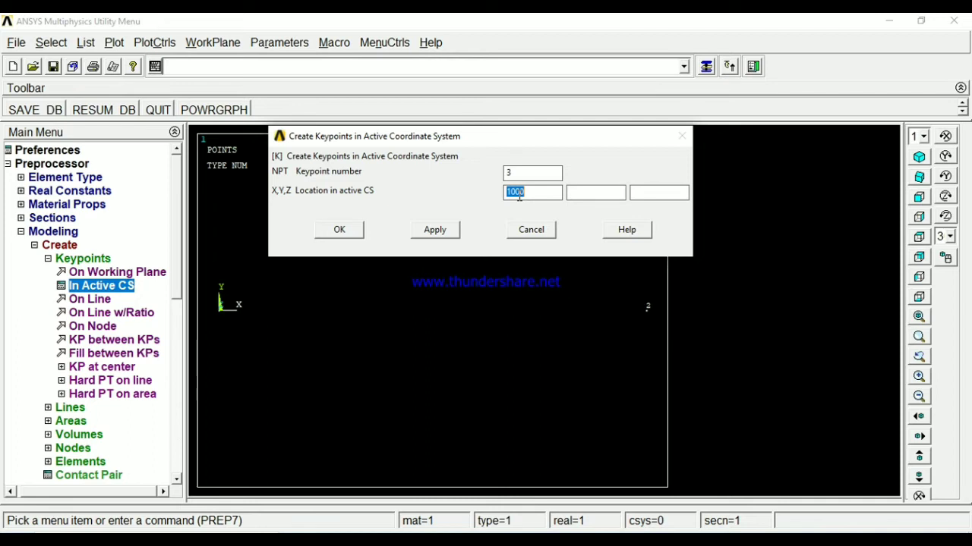
{"action": "left_click", "coordinate": [531, 229]}
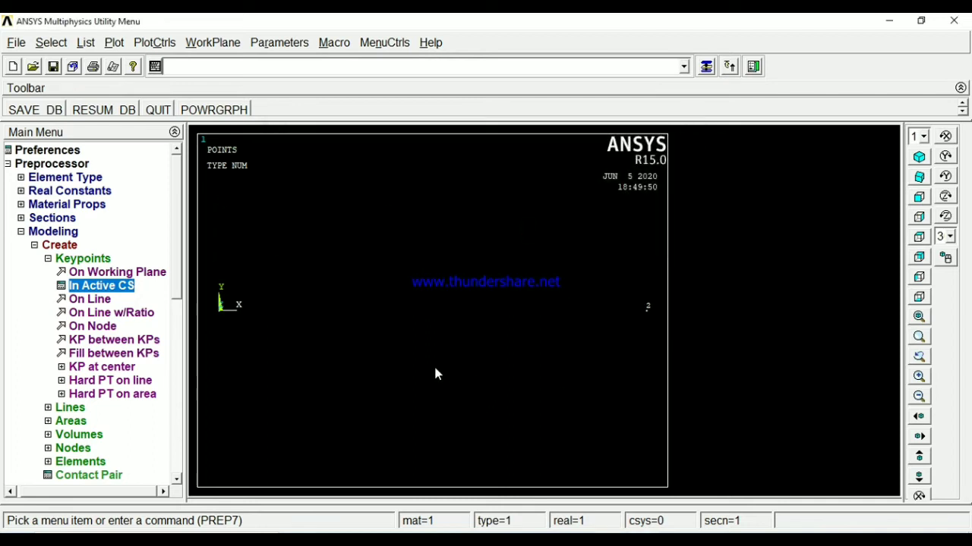
Step: Check the discipline set in the GUI filtering preferences and the list of defined element types
{"action": "left_click", "coordinate": [7, 164]}
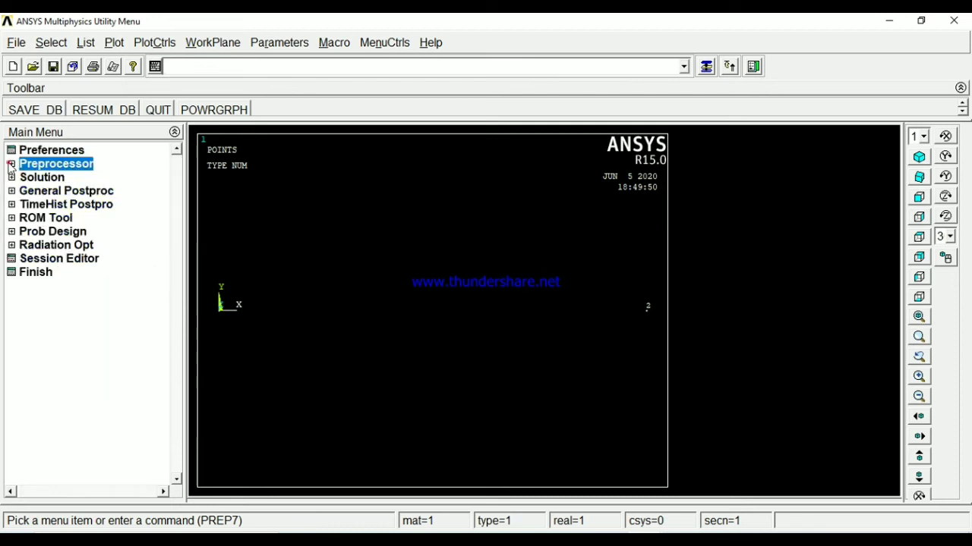
{"action": "left_click", "coordinate": [61, 150]}
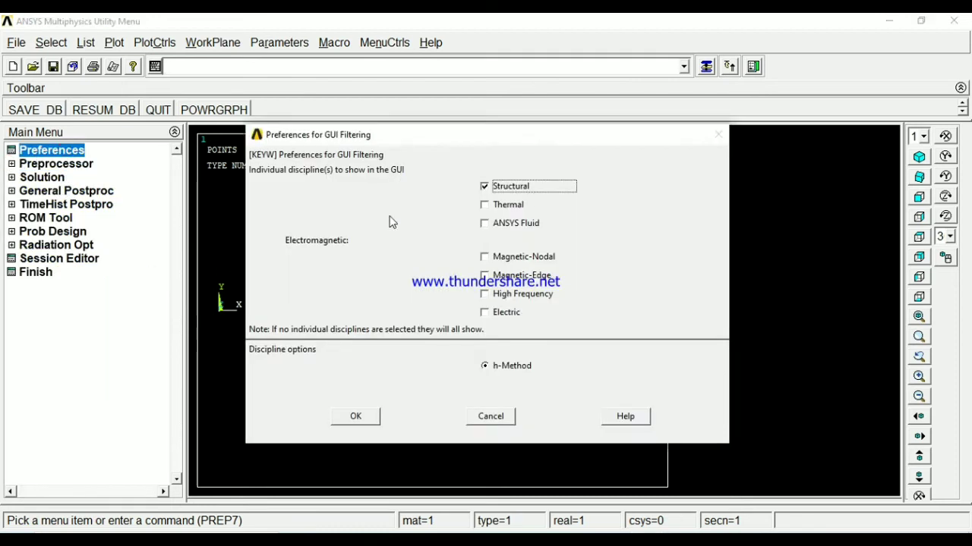
{"action": "left_click", "coordinate": [489, 415]}
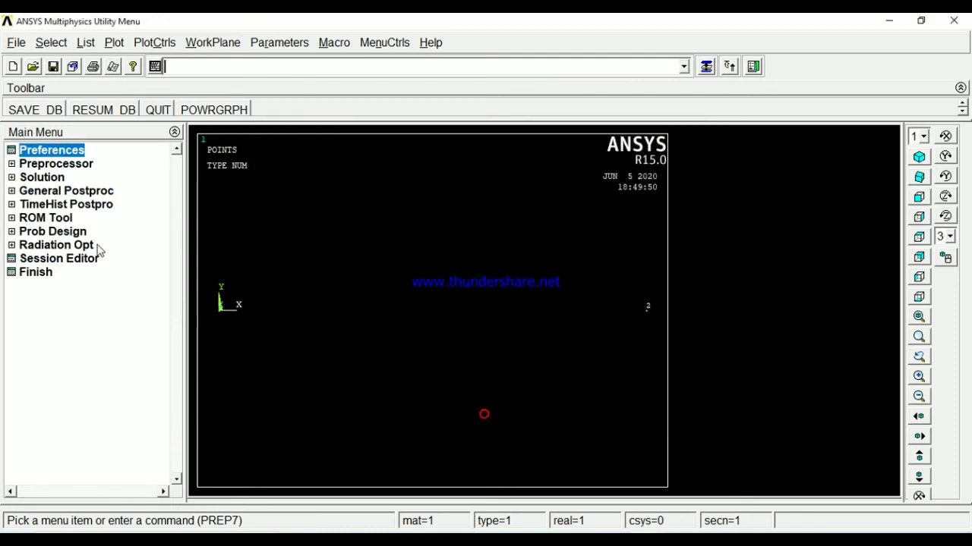
{"action": "left_click", "coordinate": [11, 164]}
{"action": "left_click", "coordinate": [45, 178]}
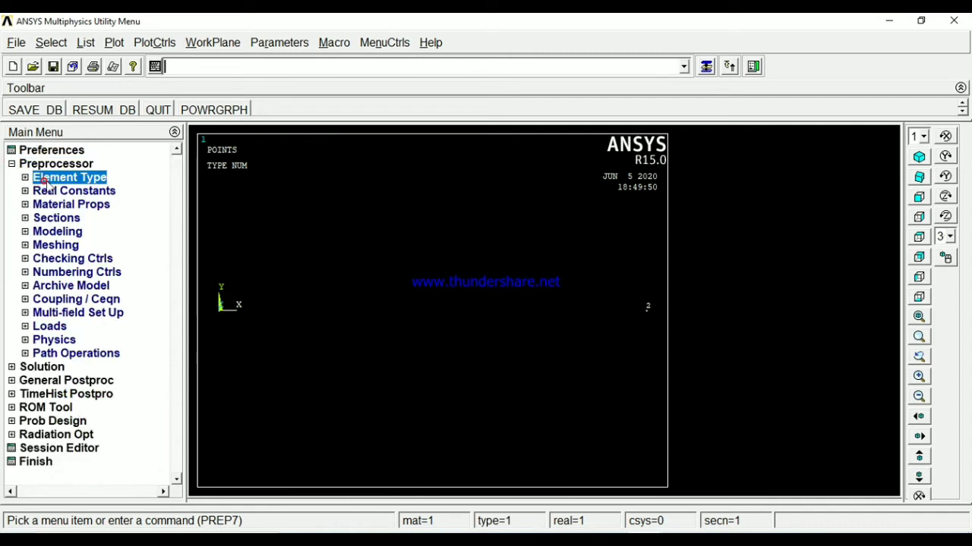
{"action": "left_click", "coordinate": [68, 191]}
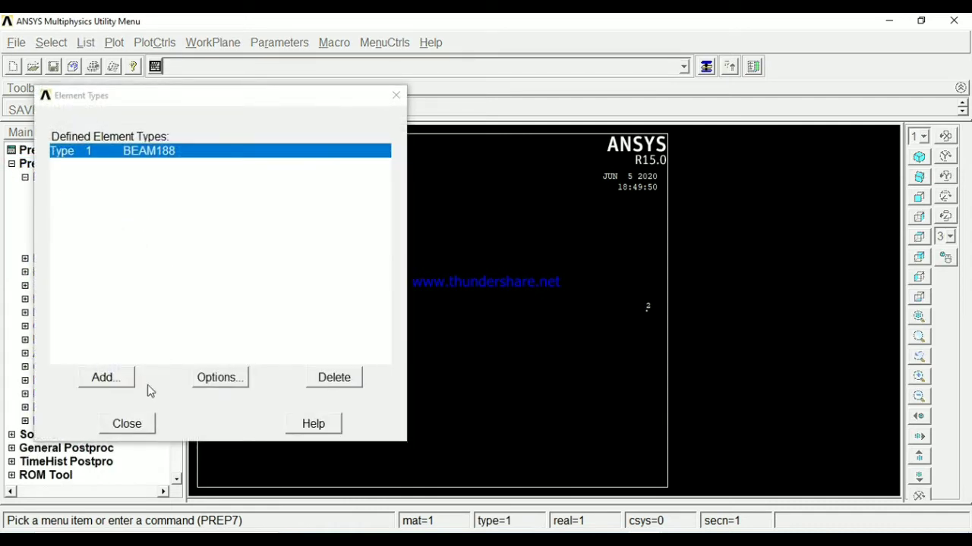
{"action": "left_click", "coordinate": [141, 426]}
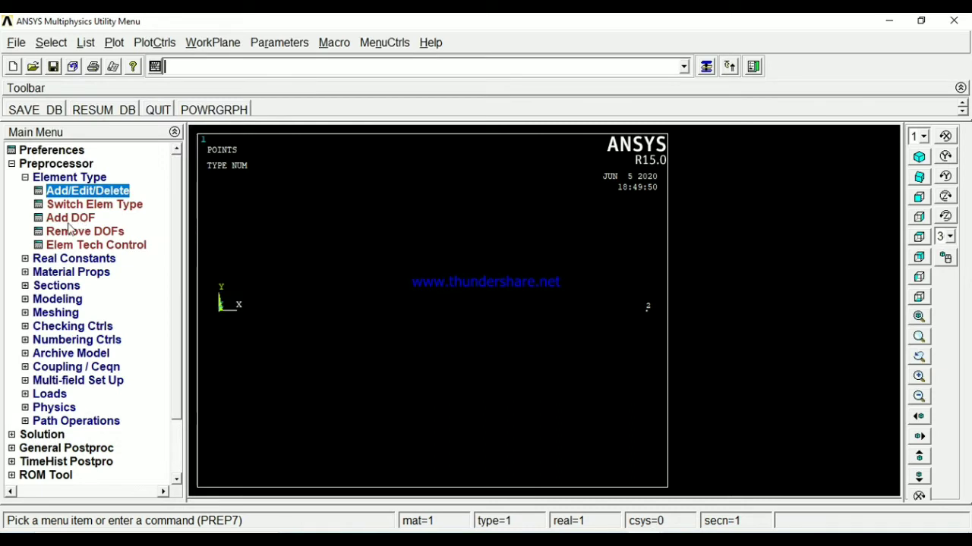
Step: Set B to 100 and H to 100 for the rectangular common beam section with ID 1 and apply the dimensions
{"action": "left_click", "coordinate": [64, 261]}
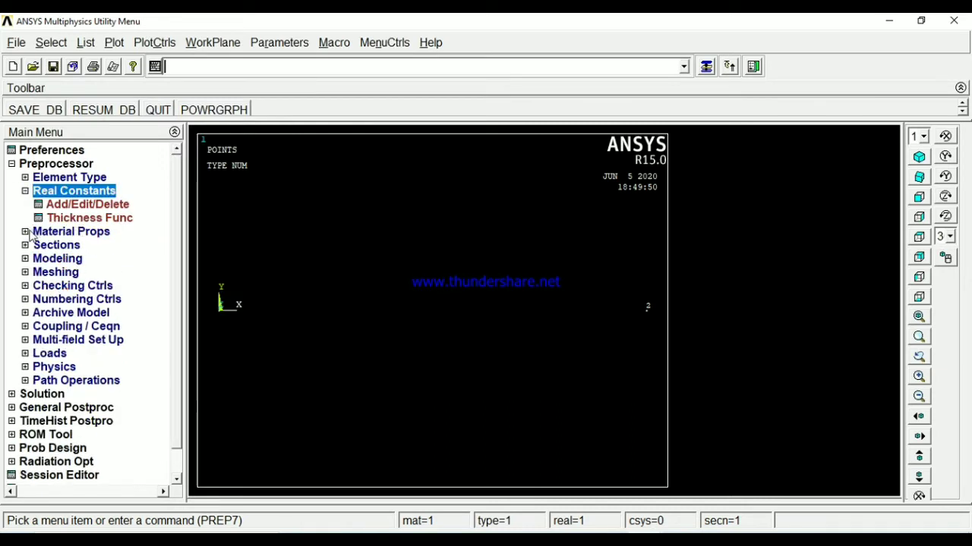
{"action": "left_click", "coordinate": [47, 245]}
{"action": "left_click", "coordinate": [61, 247]}
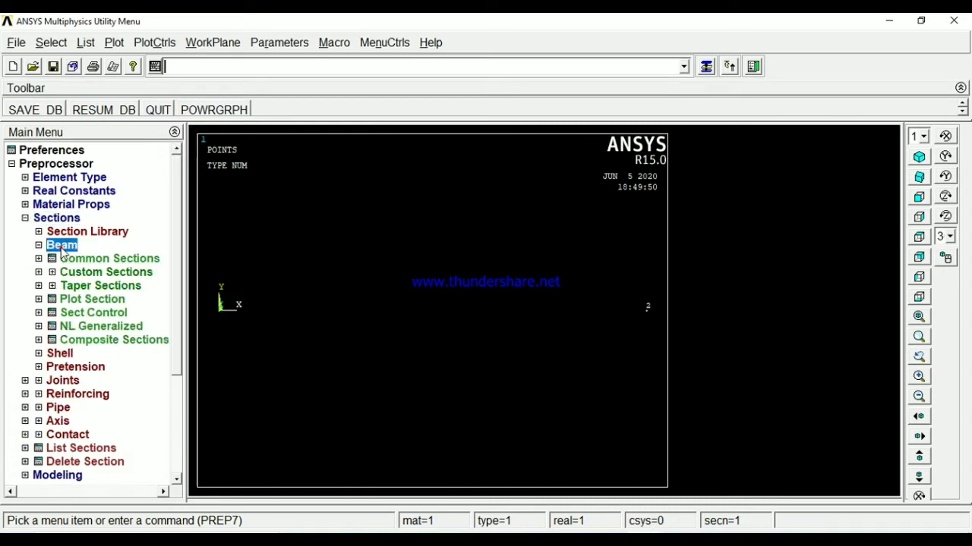
{"action": "left_click", "coordinate": [104, 259]}
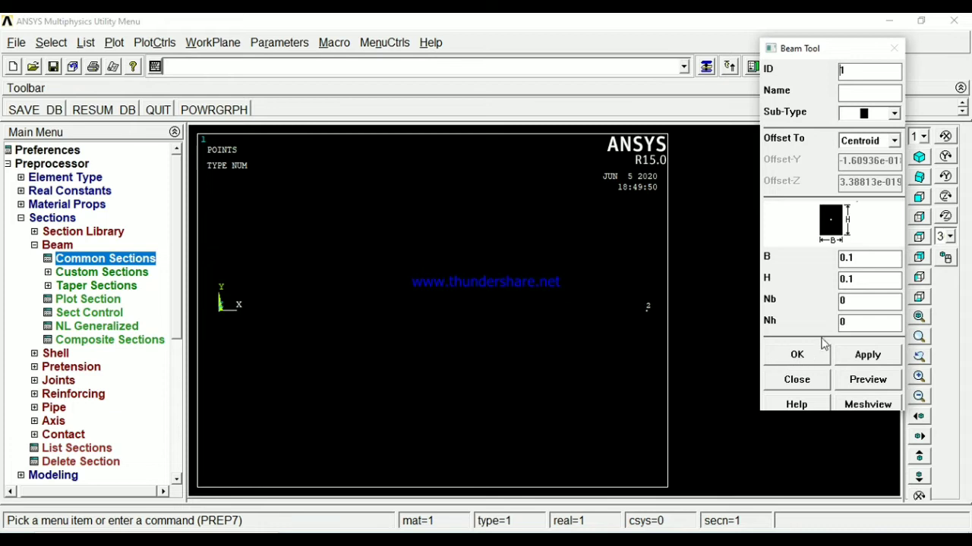
{"action": "left_click_drag", "start_coordinate": [841, 258], "coordinate": [863, 260]}
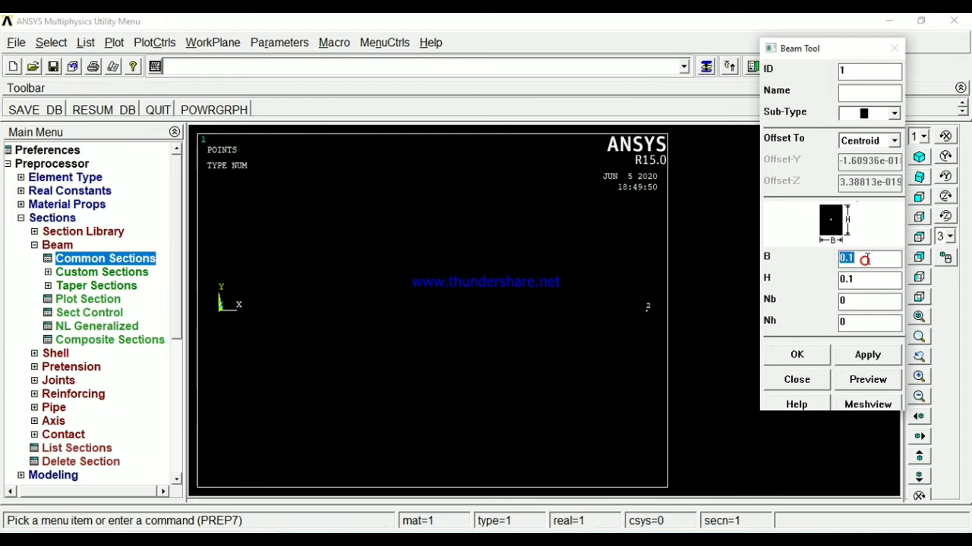
{"action": "type", "text": "100"}
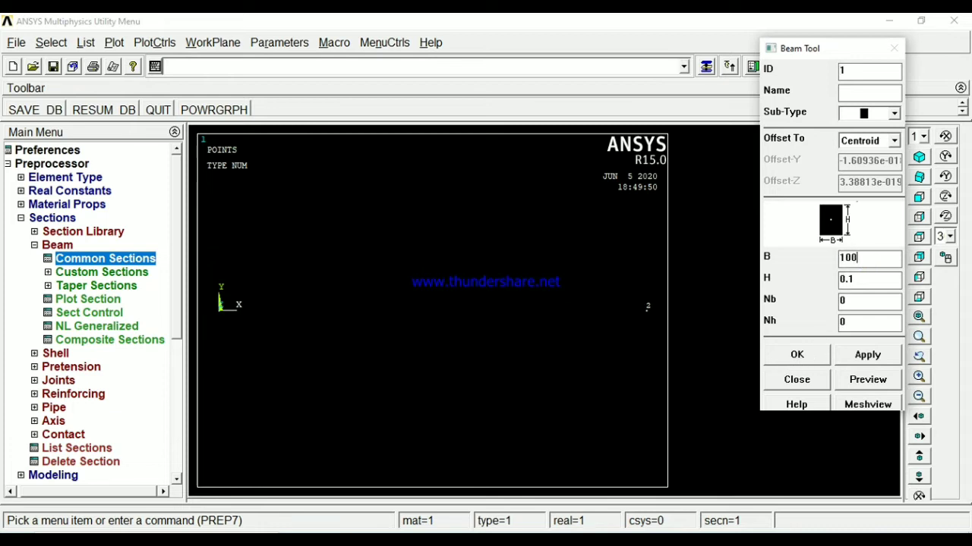
{"action": "double_click", "coordinate": [875, 278]}
{"action": "type", "text": "100"}
{"action": "left_click", "coordinate": [854, 361]}
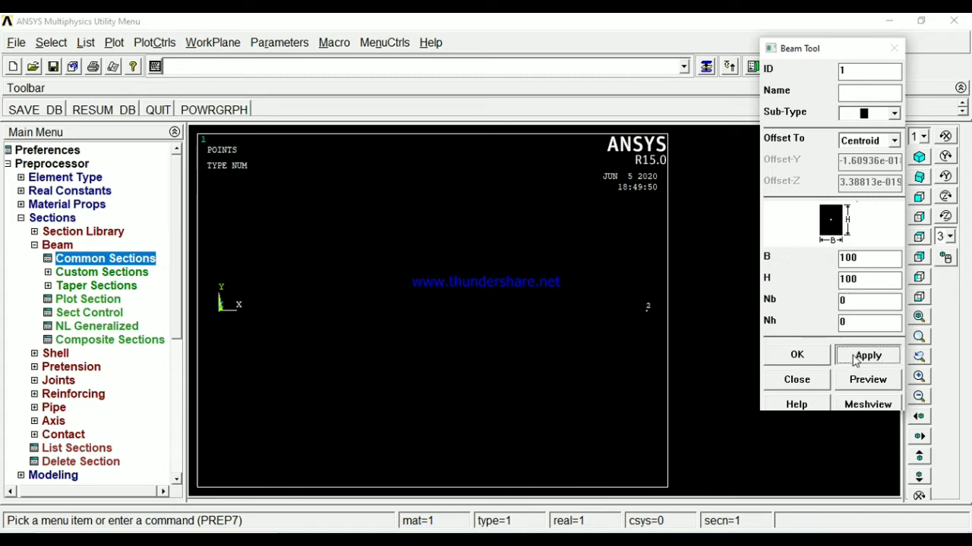
Step: Preview and accept the resized beam section, and replot the graphics window to show the keypoints again
{"action": "left_click", "coordinate": [861, 382]}
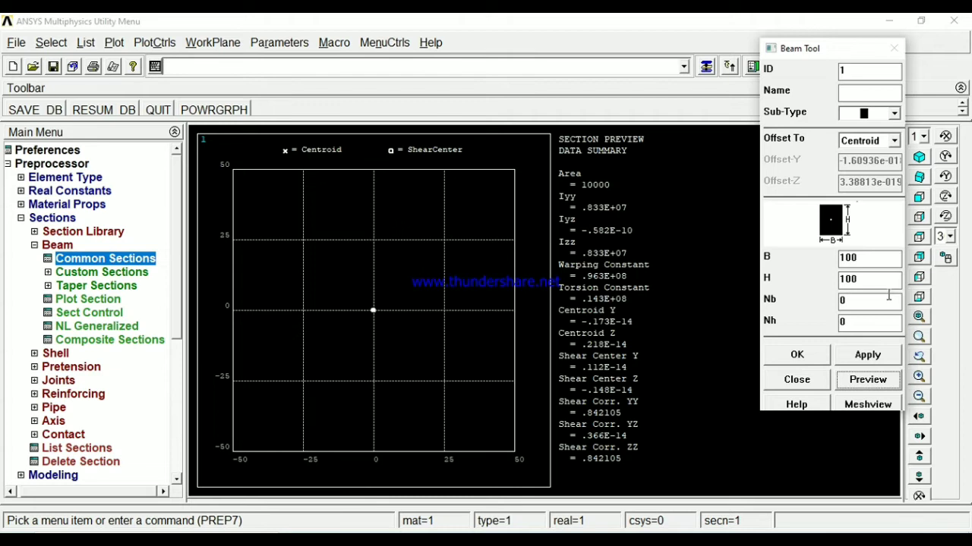
{"action": "left_click", "coordinate": [798, 357]}
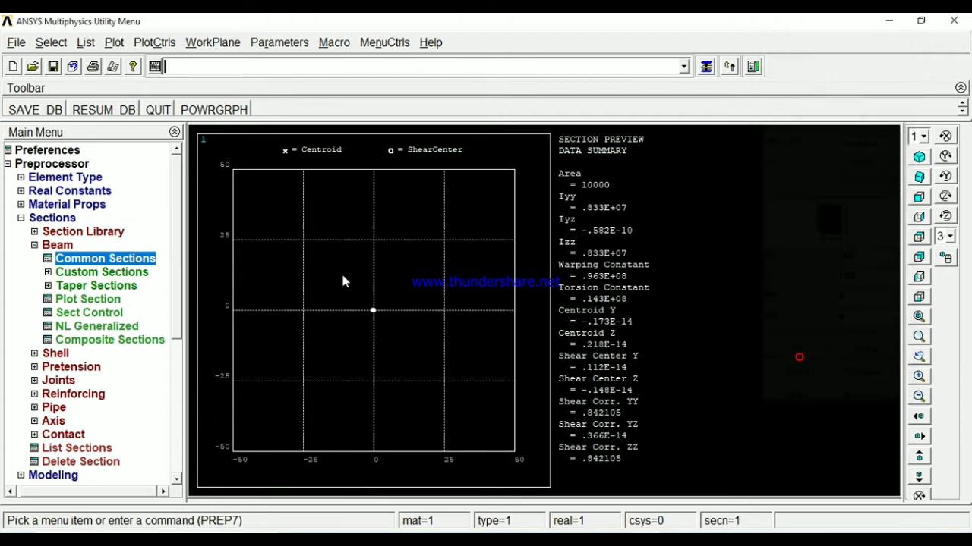
{"action": "right_click", "coordinate": [332, 271]}
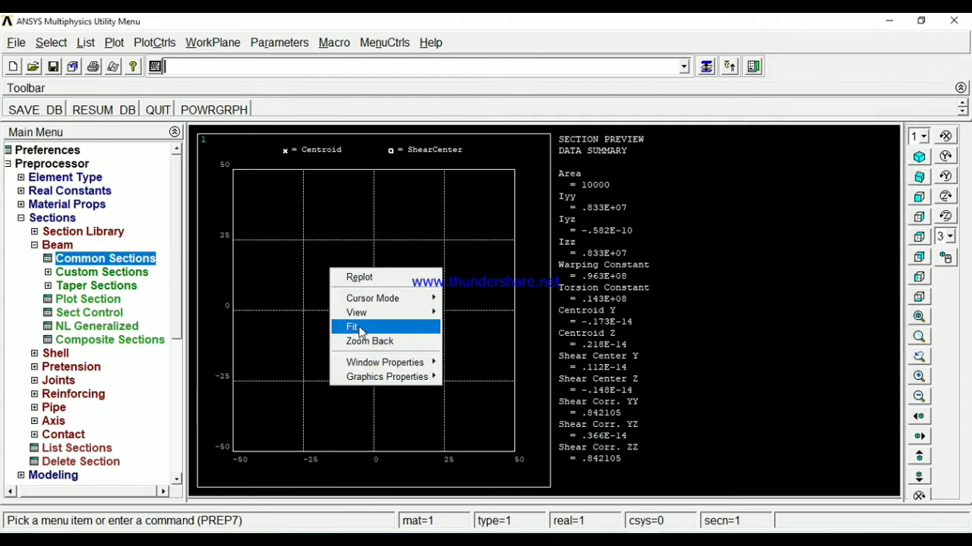
{"action": "left_click", "coordinate": [358, 278]}
Step: Create keypoint number 3 along the X axis in the active coordinate system with a new X location
{"action": "left_click", "coordinate": [22, 218]}
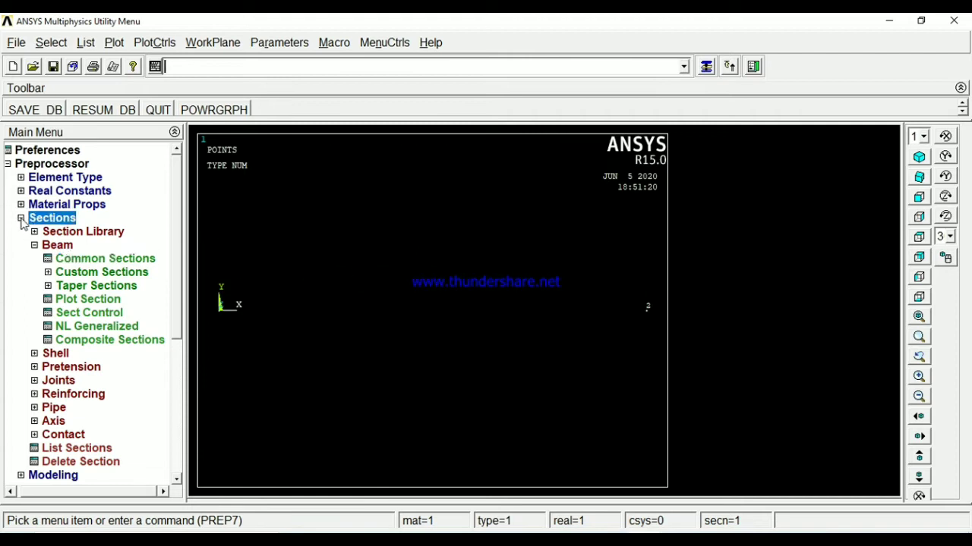
{"action": "left_click", "coordinate": [42, 235]}
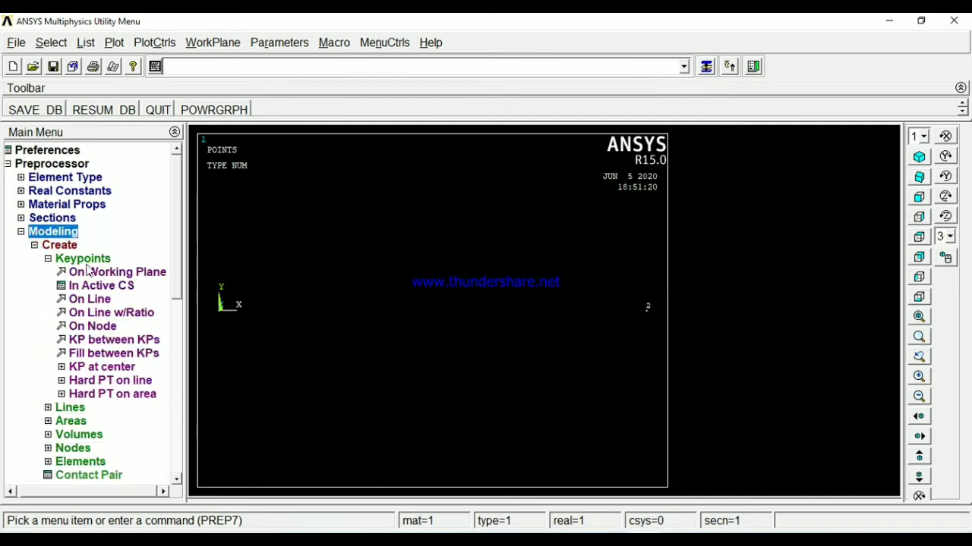
{"action": "left_click", "coordinate": [89, 288]}
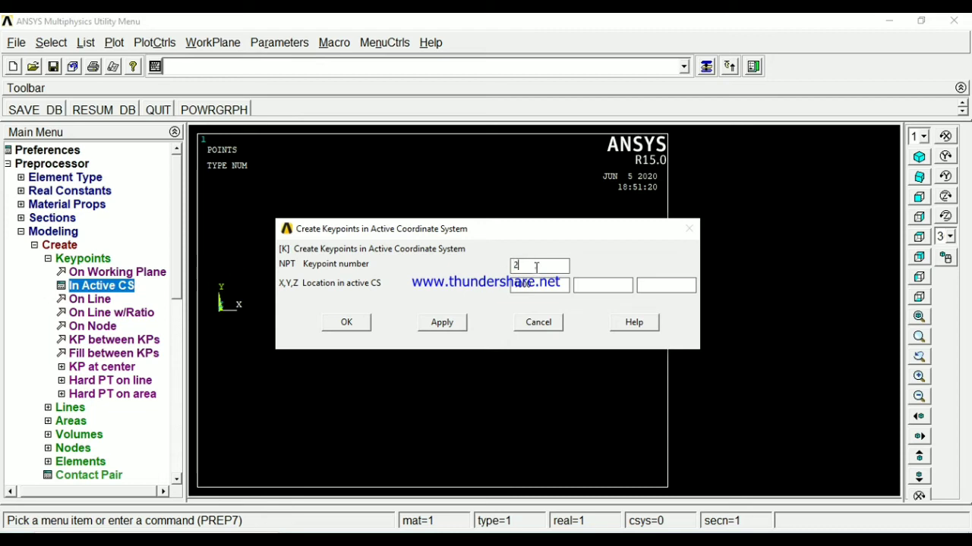
{"action": "left_click_drag", "start_coordinate": [535, 265], "coordinate": [508, 268]}
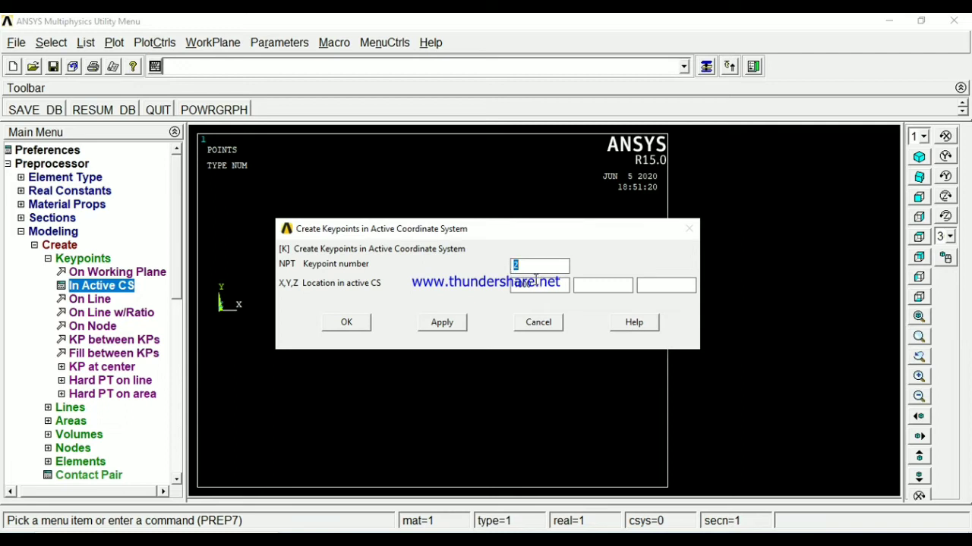
{"action": "type", "text": "3"}
{"action": "double_click", "coordinate": [533, 282]}
{"action": "type", "text": "00"}
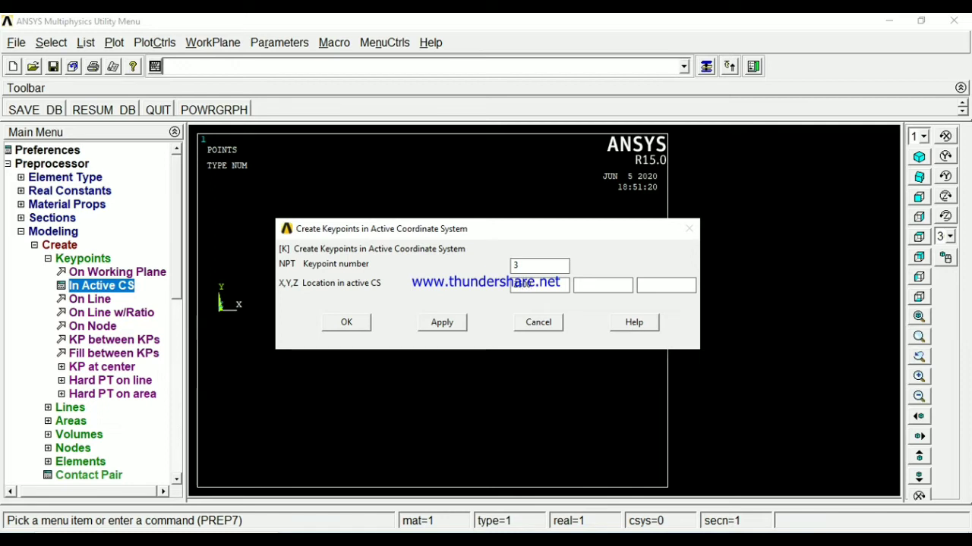
{"action": "left_click", "coordinate": [441, 328]}
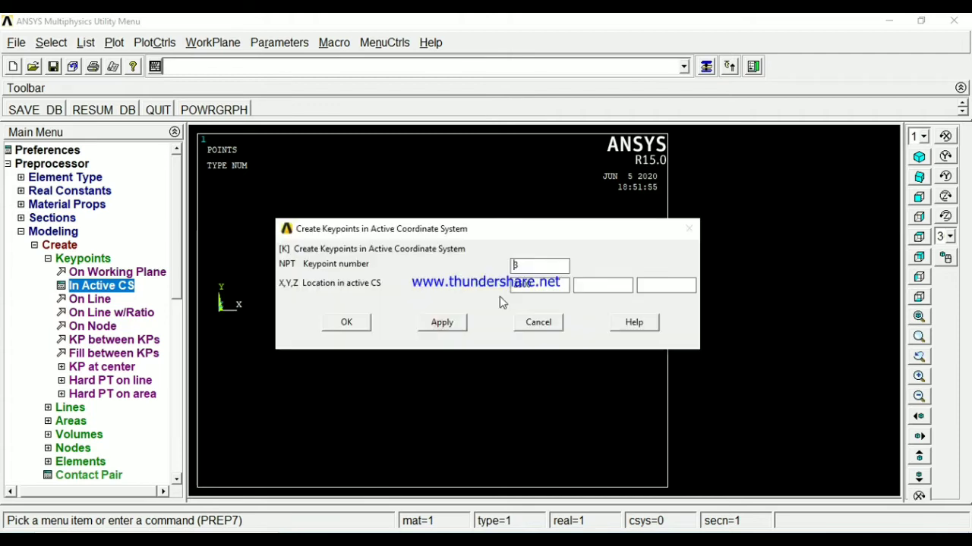
Step: Create keypoint number 4 in the active coordinate system at X 4500, leaving Y and Z blank
{"action": "double_click", "coordinate": [533, 269]}
{"action": "type", "text": "4"}
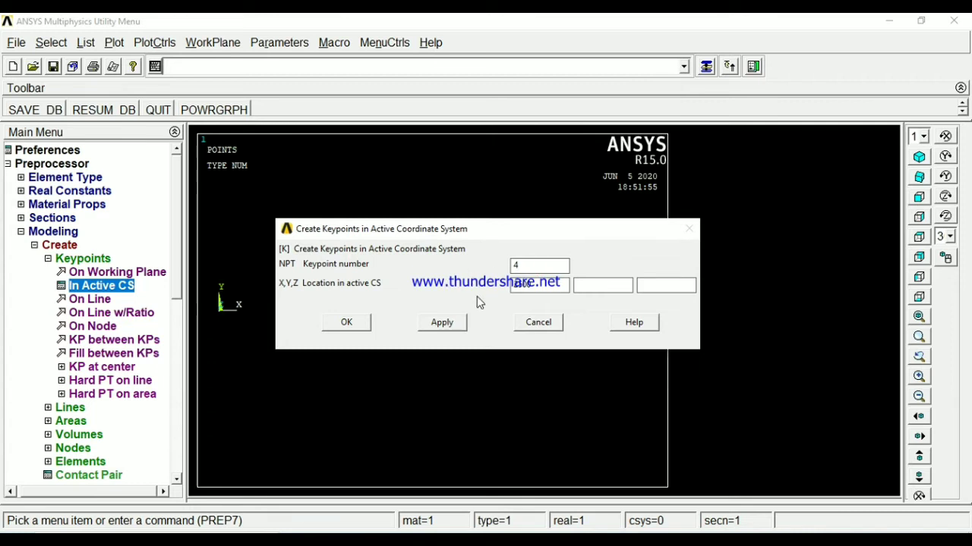
{"action": "double_click", "coordinate": [545, 291]}
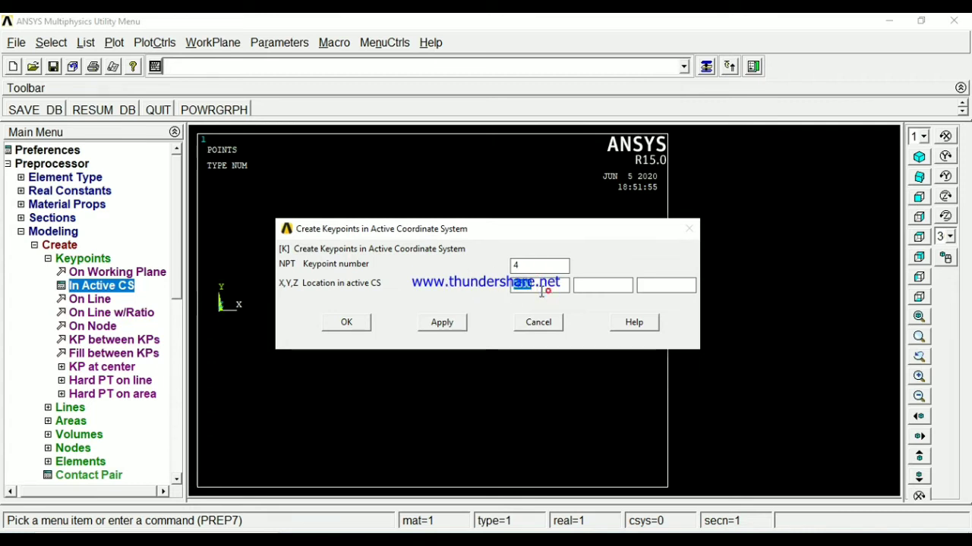
{"action": "type", "text": "400"}
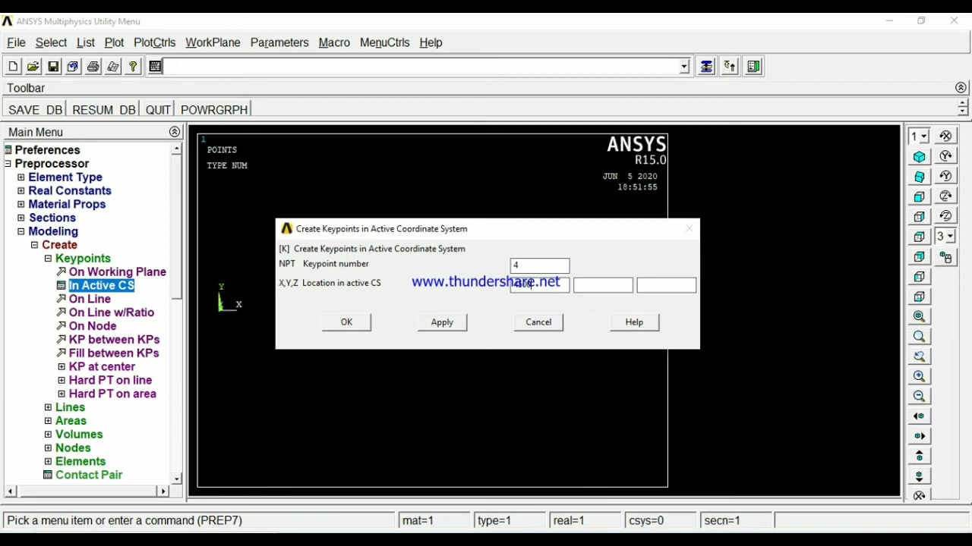
{"action": "left_click", "coordinate": [433, 325]}
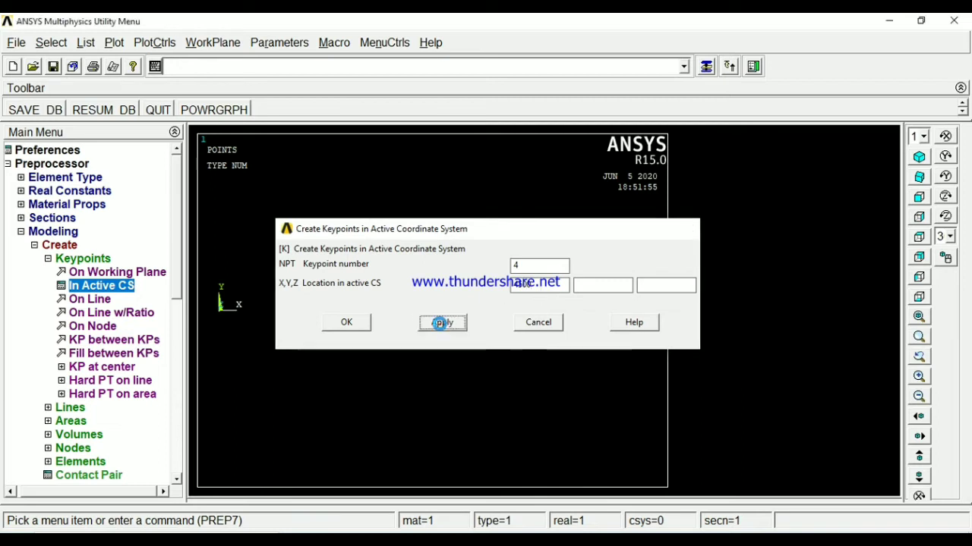
Step: Create keypoint number 5 farther along the X axis in the active coordinate system and finish creating keypoints
{"action": "double_click", "coordinate": [527, 266]}
{"action": "type", "text": "5"}
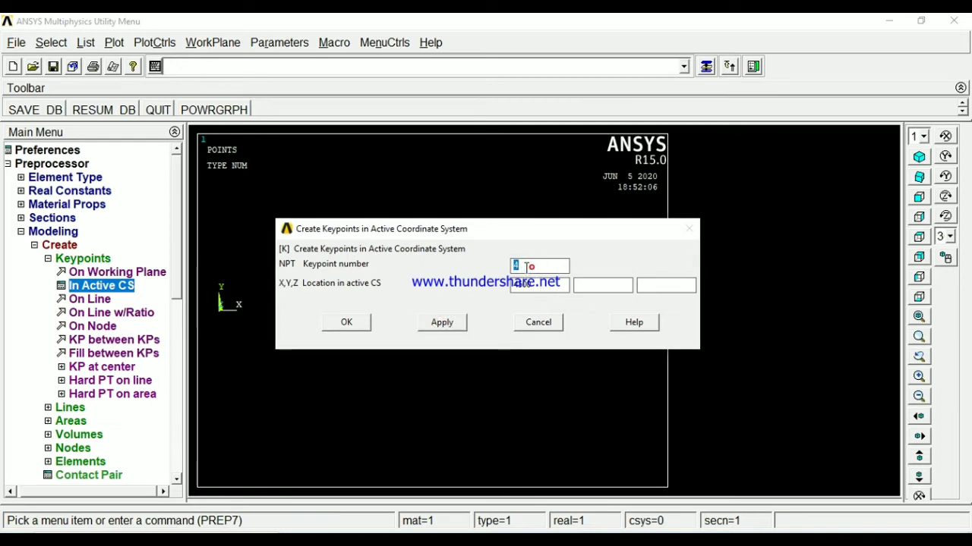
{"action": "double_click", "coordinate": [526, 267]}
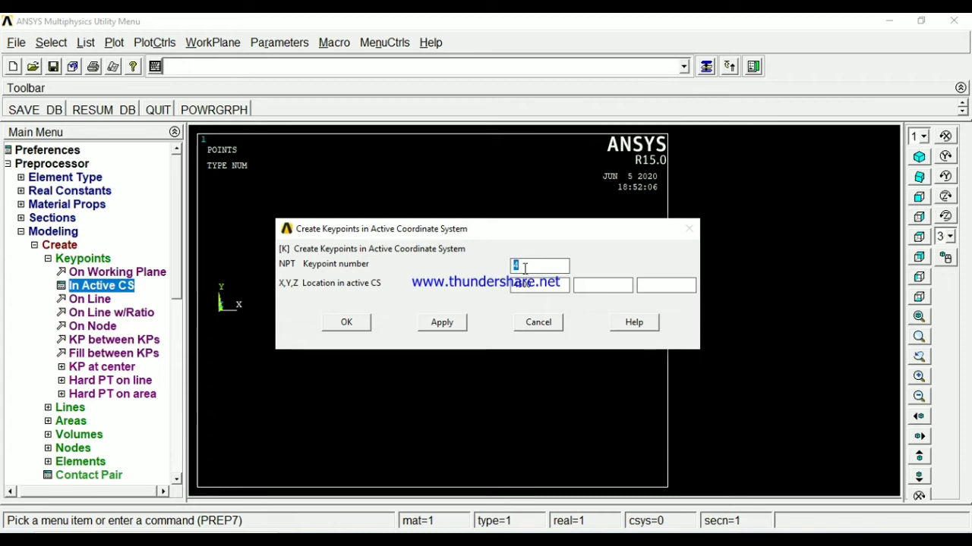
{"action": "type", "text": "5"}
{"action": "double_click", "coordinate": [531, 285]}
{"action": "type", "text": "1"}
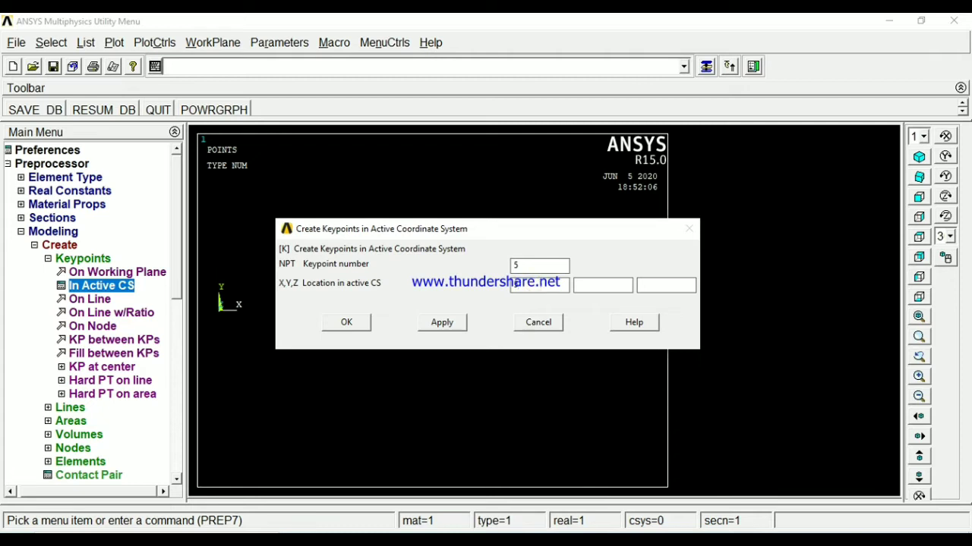
{"action": "type", "text": "00"}
{"action": "left_click", "coordinate": [347, 322]}
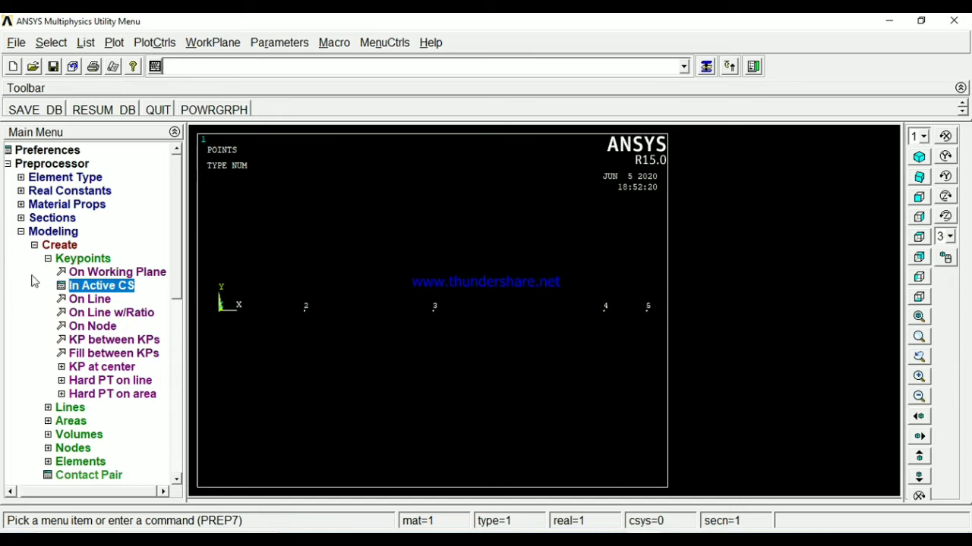
Step: Create straight lines joining the five keypoints in sequence: 1 to 2, 2 to 3, 3 to 4 and 4 to 5
{"action": "left_click", "coordinate": [49, 259]}
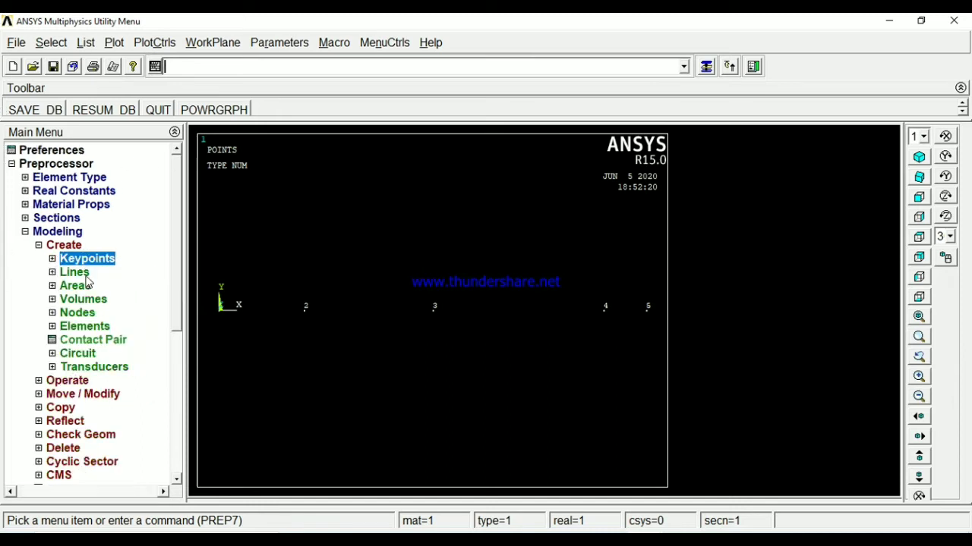
{"action": "left_click", "coordinate": [76, 273]}
{"action": "left_click", "coordinate": [86, 286]}
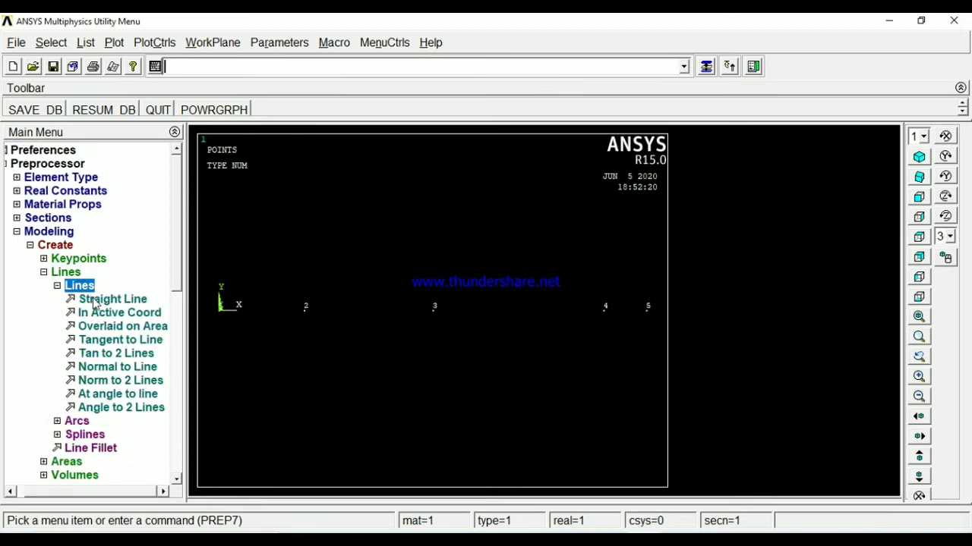
{"action": "left_click", "coordinate": [98, 299]}
{"action": "left_click", "coordinate": [221, 312]}
{"action": "left_click", "coordinate": [276, 336]}
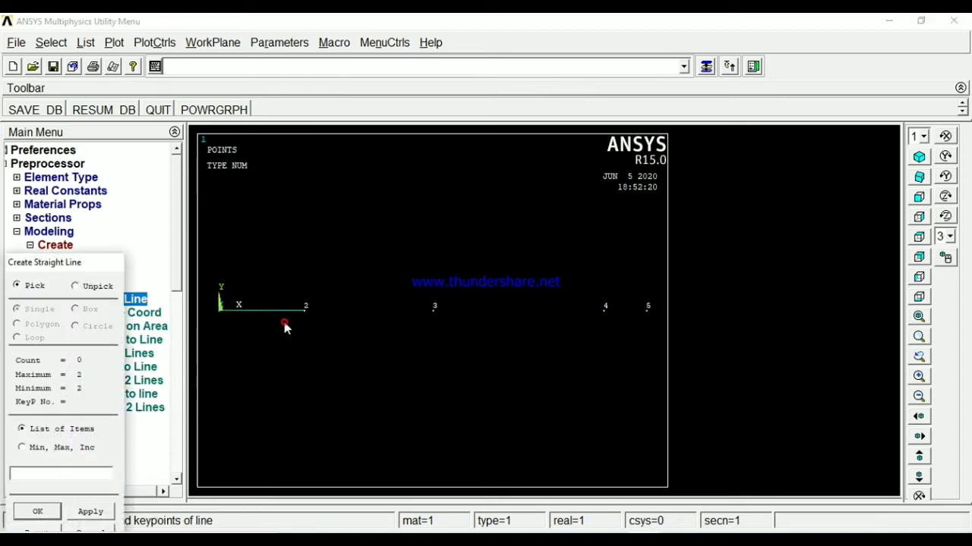
{"action": "left_click", "coordinate": [294, 325]}
{"action": "left_click", "coordinate": [427, 321]}
{"action": "left_click", "coordinate": [430, 320]}
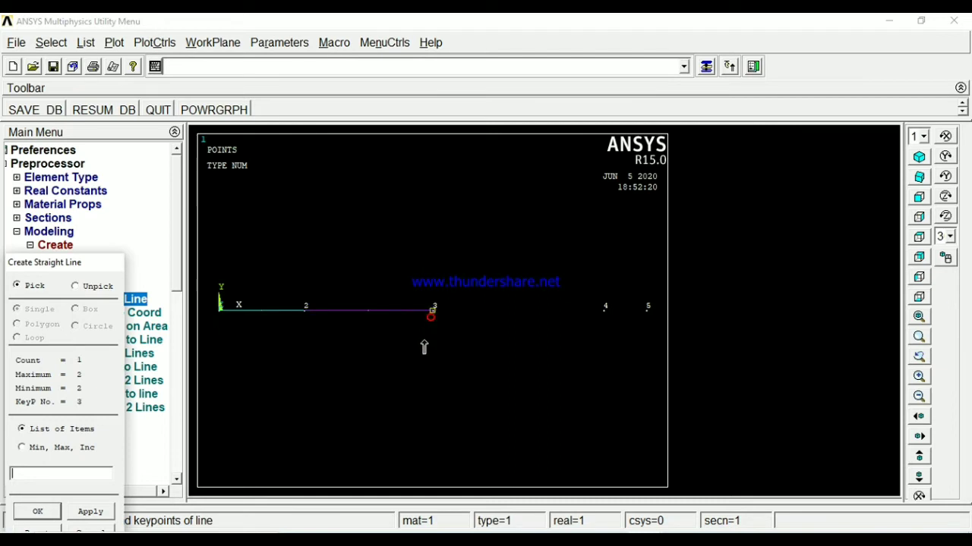
{"action": "left_click", "coordinate": [607, 317]}
{"action": "left_click", "coordinate": [607, 318]}
{"action": "left_click", "coordinate": [642, 315]}
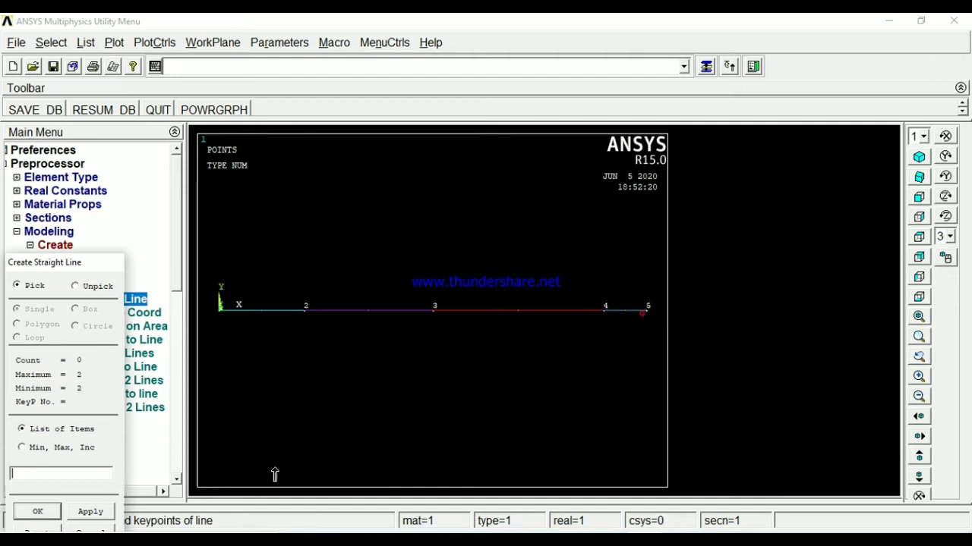
{"action": "left_click", "coordinate": [53, 510]}
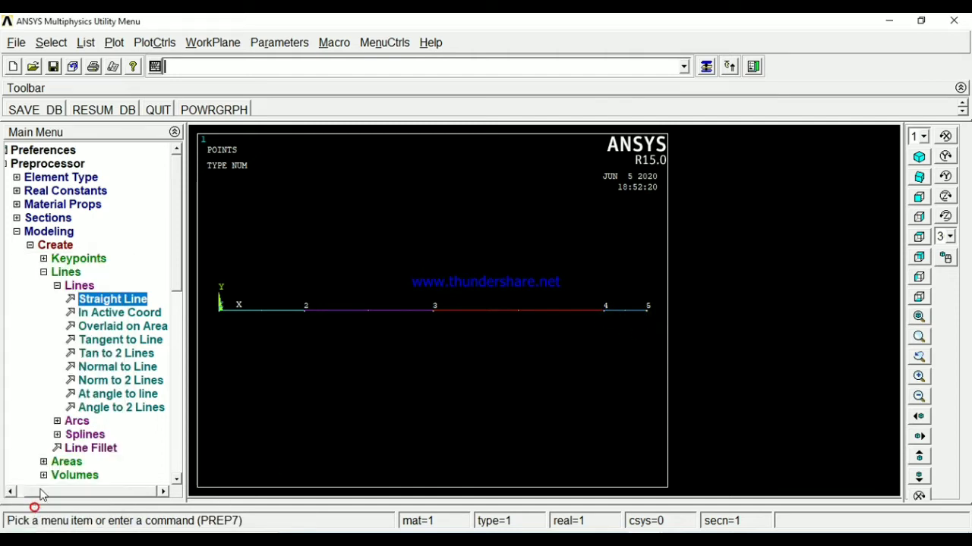
Step: Leave the modeling commands and bring up the manual element size controls for lines in the meshing section
{"action": "left_click", "coordinate": [56, 286]}
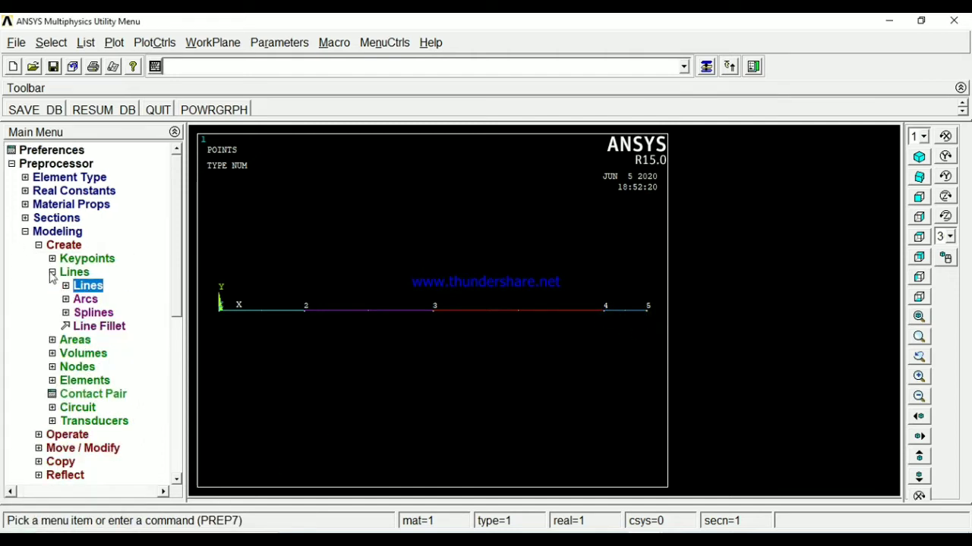
{"action": "left_click", "coordinate": [53, 272]}
{"action": "left_click", "coordinate": [39, 245]}
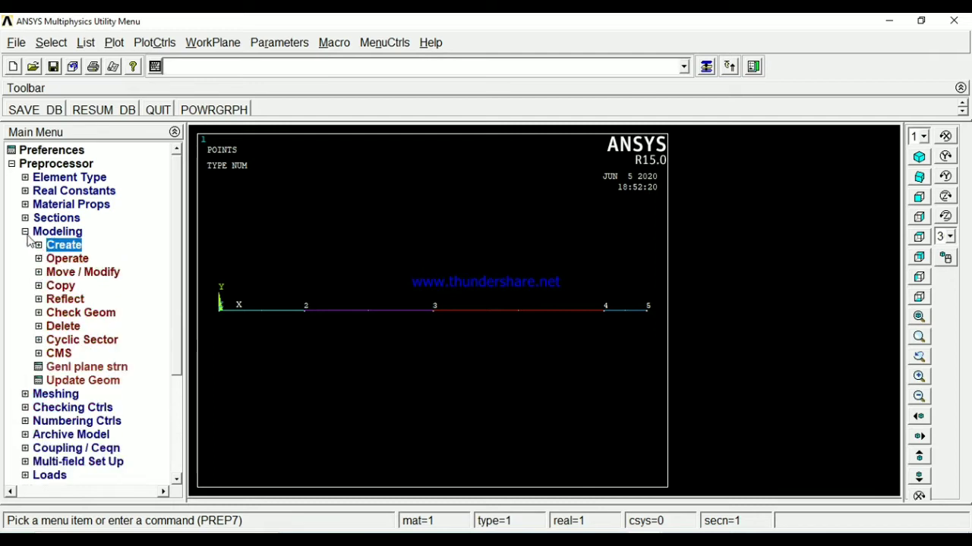
{"action": "left_click", "coordinate": [25, 232]}
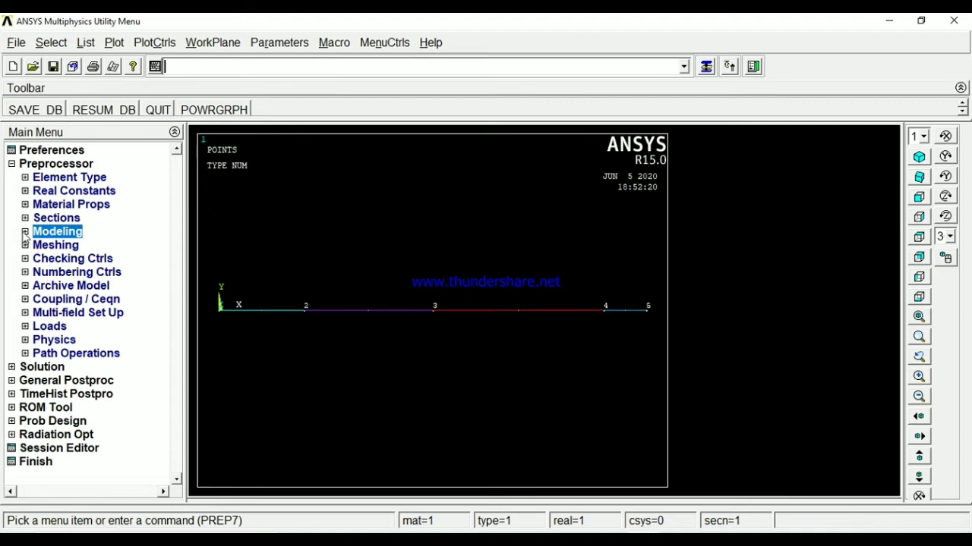
{"action": "left_click", "coordinate": [65, 247]}
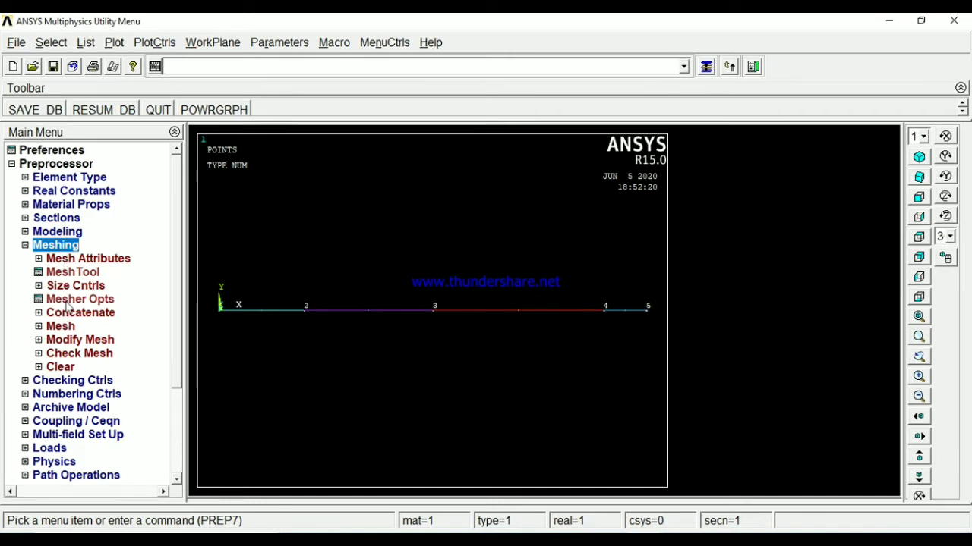
{"action": "left_click", "coordinate": [68, 288]}
{"action": "left_click", "coordinate": [80, 314]}
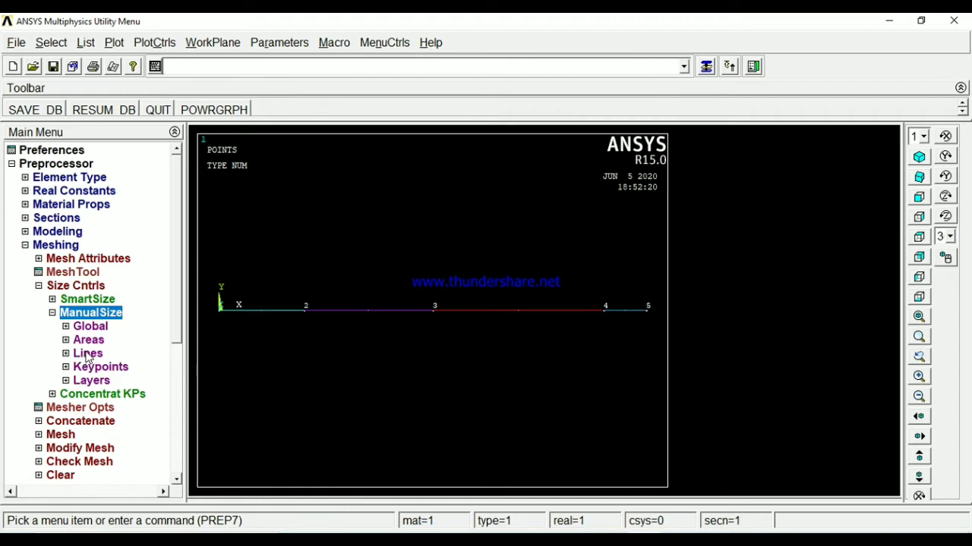
{"action": "left_click", "coordinate": [87, 354]}
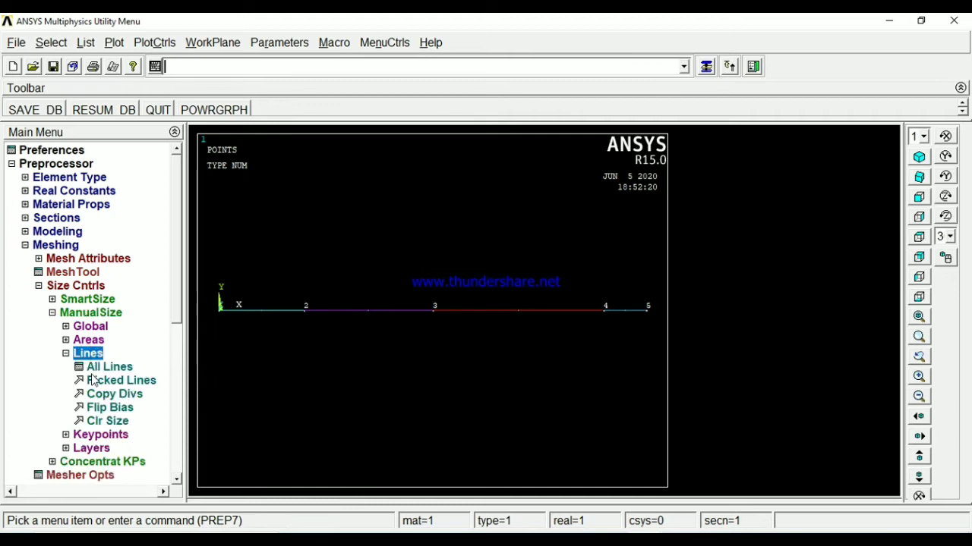
{"action": "left_click", "coordinate": [106, 380]}
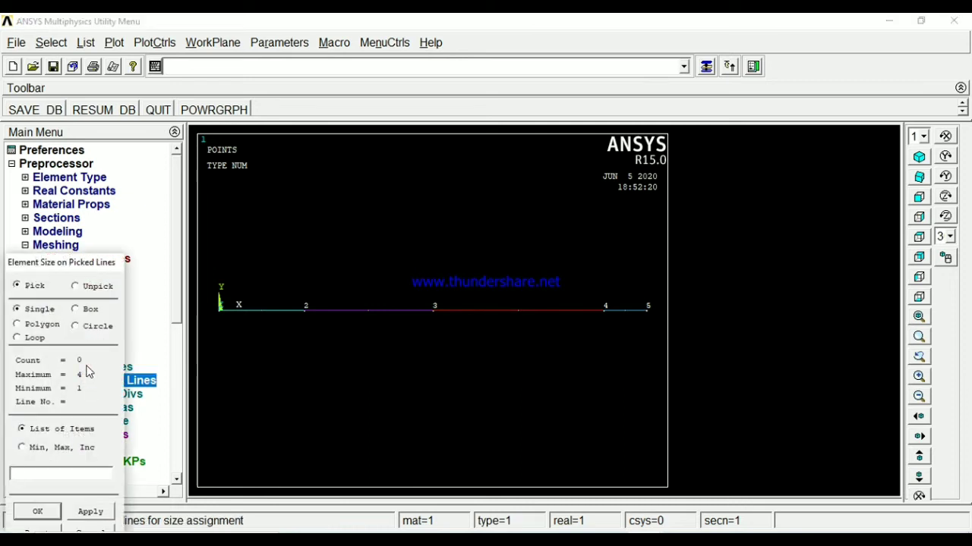
{"action": "left_click_drag", "start_coordinate": [65, 262], "coordinate": [67, 142]}
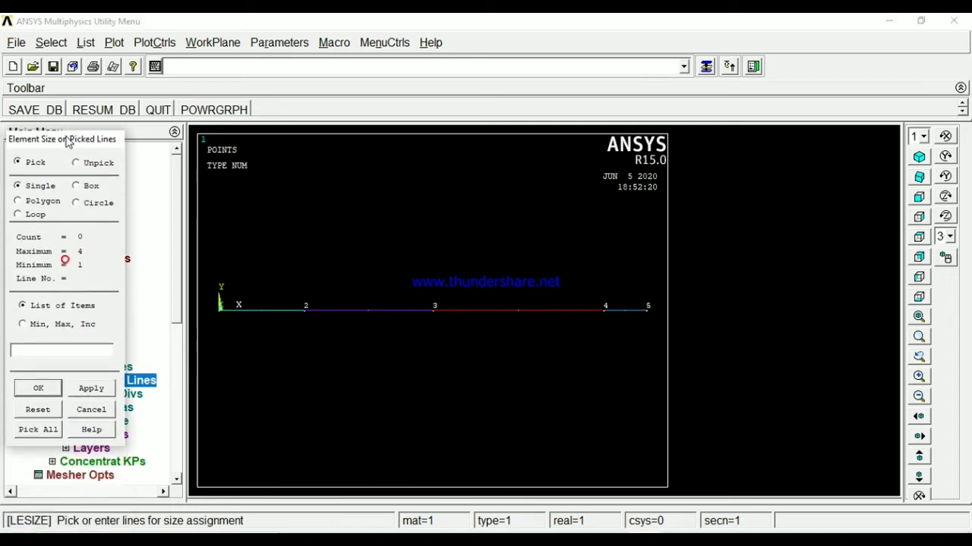
{"action": "left_click", "coordinate": [91, 410]}
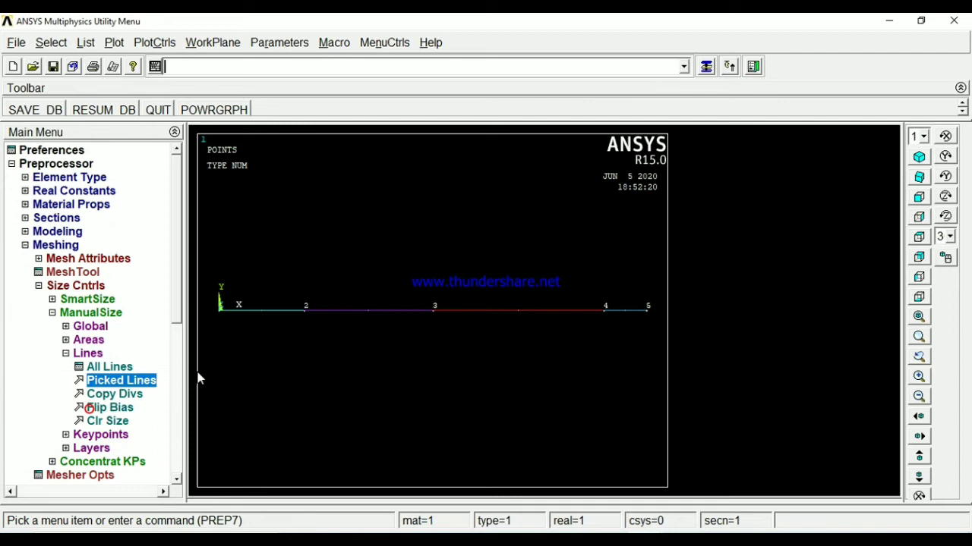
Step: Select all four beam lines with a box and set their number of element divisions to 10
{"action": "left_click", "coordinate": [120, 386]}
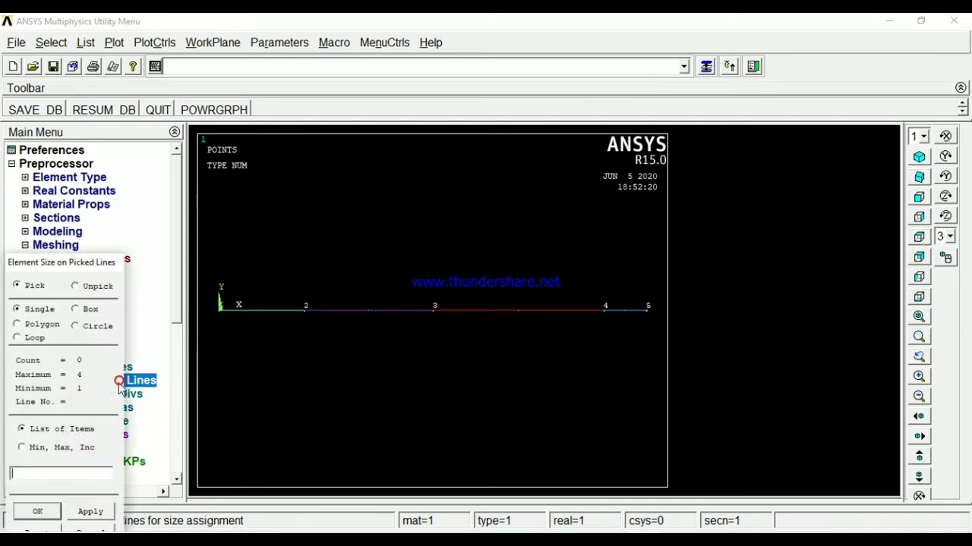
{"action": "left_click", "coordinate": [76, 309]}
{"action": "left_click_drag", "start_coordinate": [203, 280], "coordinate": [662, 363]}
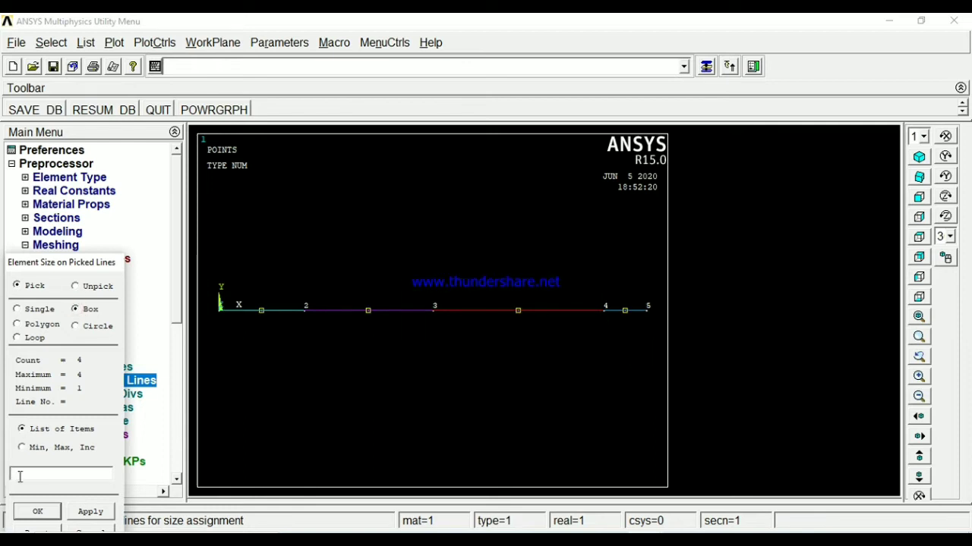
{"action": "left_click", "coordinate": [40, 511]}
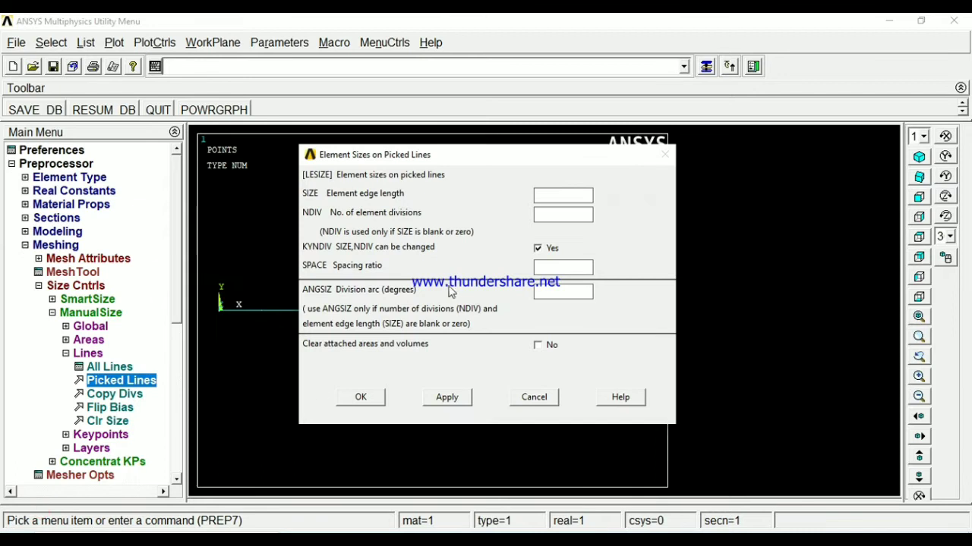
{"action": "left_click", "coordinate": [557, 215]}
{"action": "left_click", "coordinate": [557, 216]}
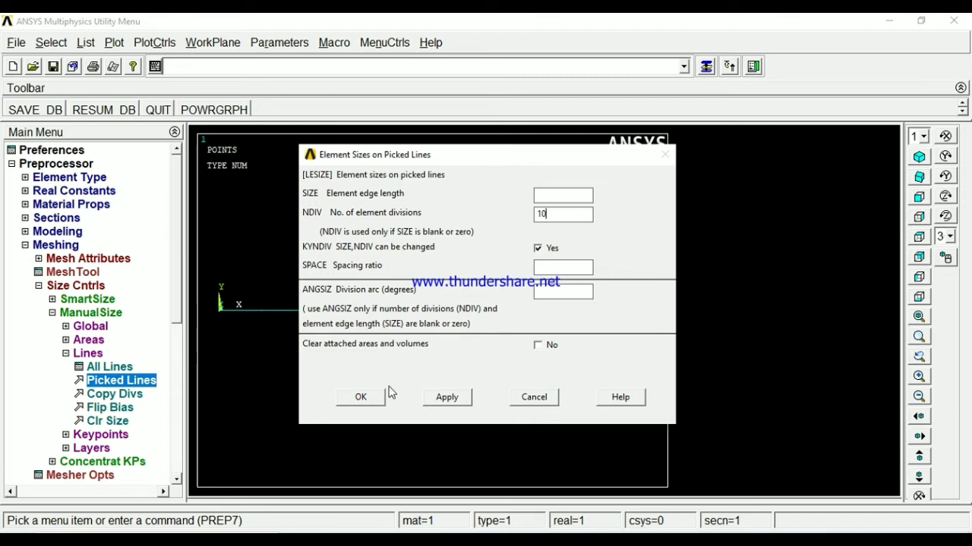
{"action": "left_click", "coordinate": [359, 397]}
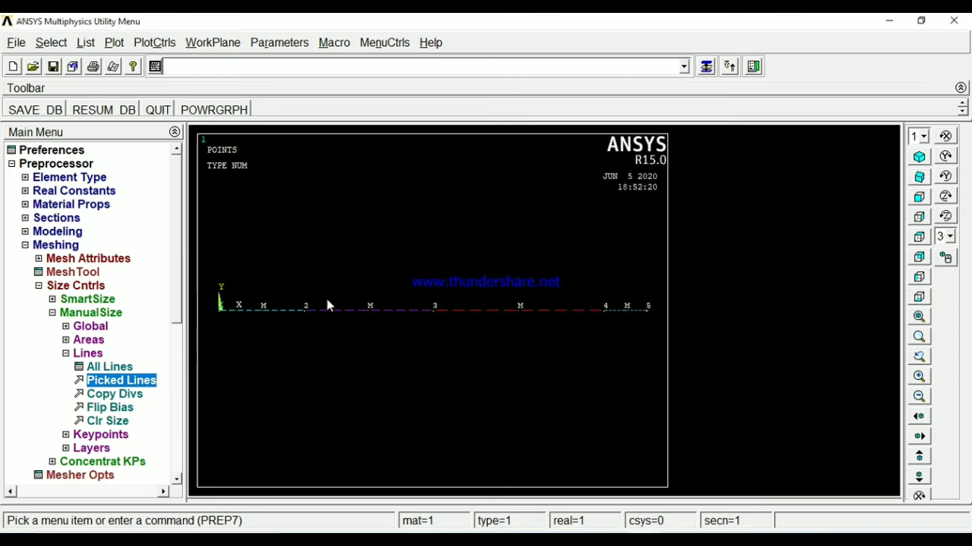
Step: Mesh all four beam lines, selecting them together with a box
{"action": "left_click", "coordinate": [66, 354]}
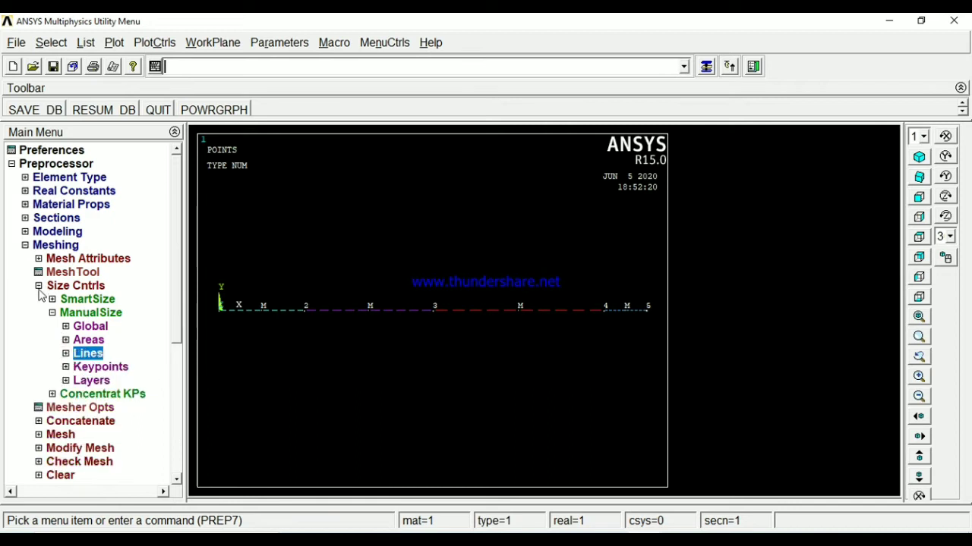
{"action": "left_click", "coordinate": [40, 287]}
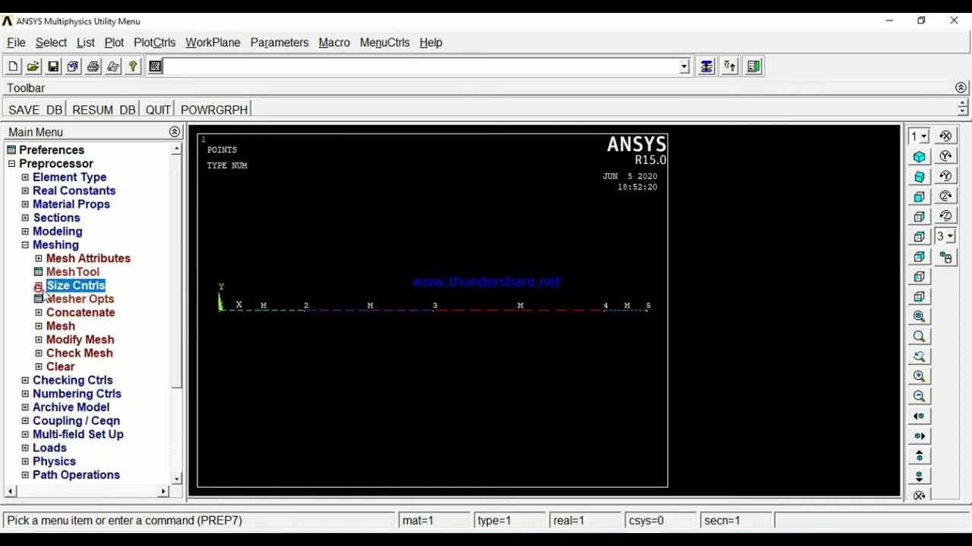
{"action": "left_click", "coordinate": [64, 329]}
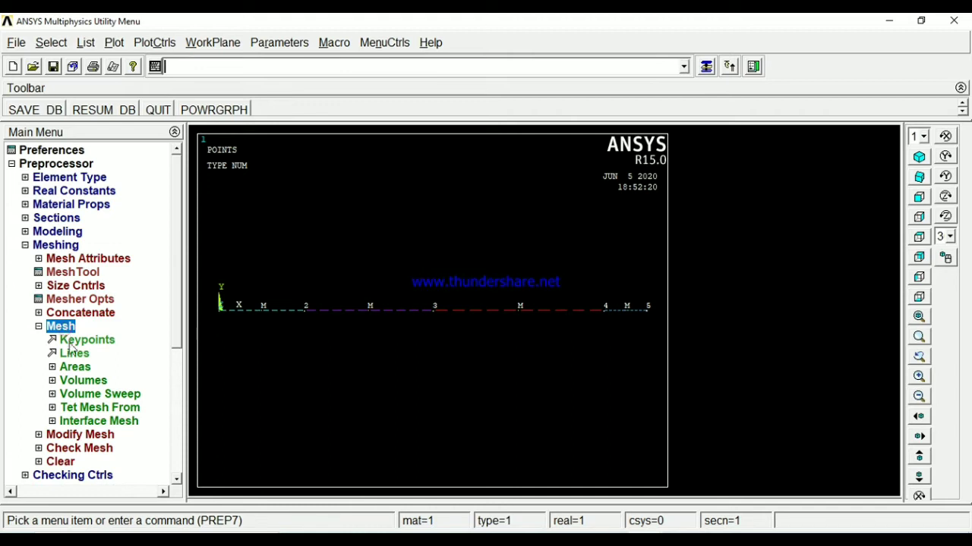
{"action": "left_click", "coordinate": [73, 354]}
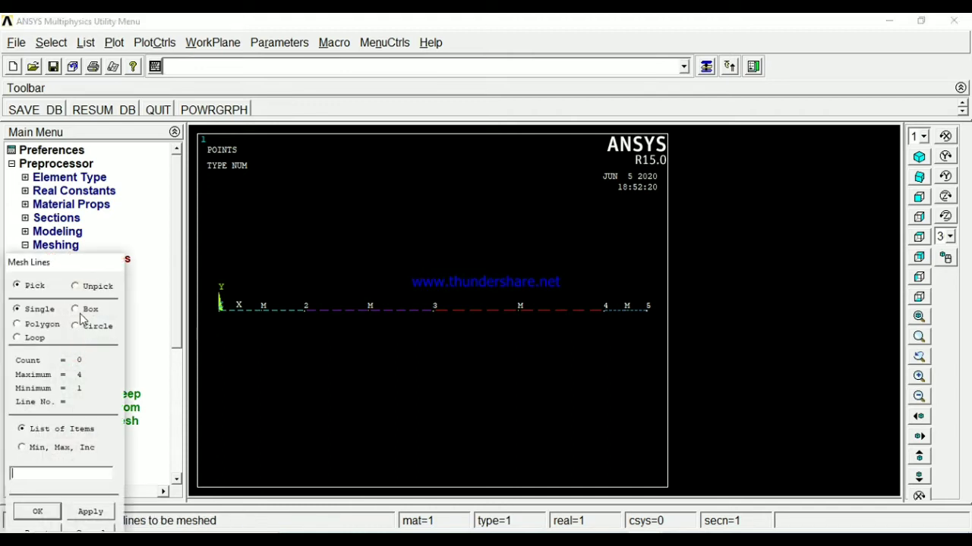
{"action": "left_click", "coordinate": [75, 309]}
{"action": "mouse_move", "coordinate": [204, 247]}
{"action": "left_mouse_down"}
{"action": "mouse_move", "coordinate": [371, 365]}
{"action": "mouse_move", "coordinate": [652, 369]}
{"action": "left_mouse_up"}
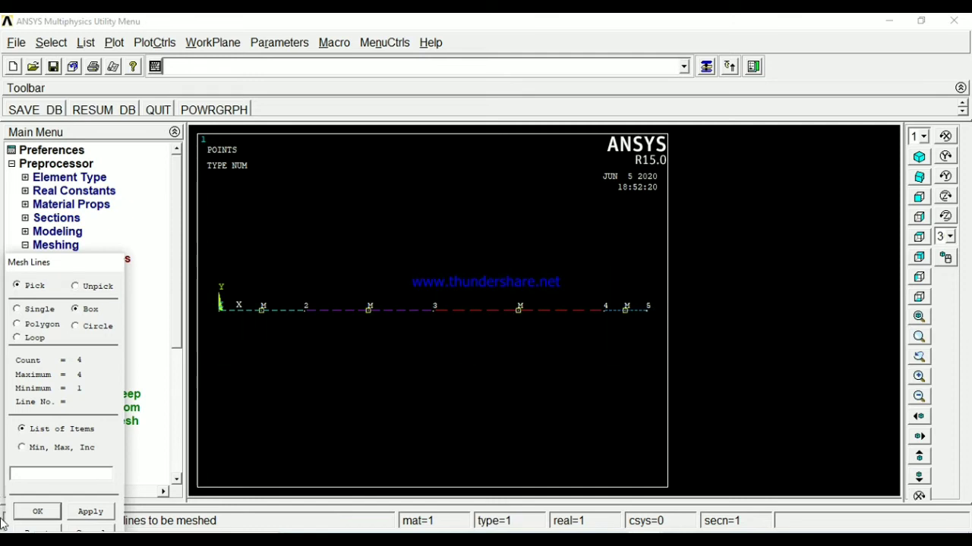
{"action": "left_click", "coordinate": [38, 514]}
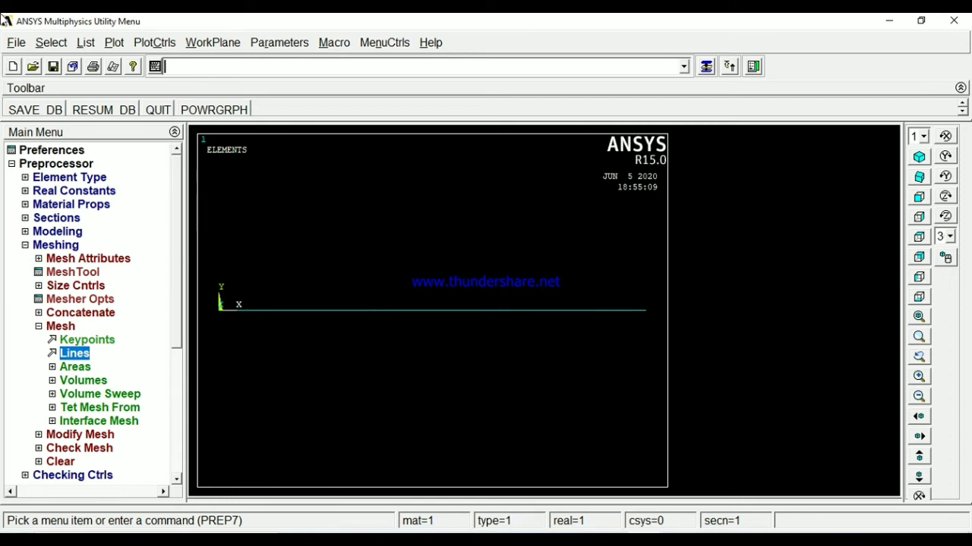
Step: Plot the model's lines in place of the elements and leave the meshing commands
{"action": "left_click", "coordinate": [112, 44]}
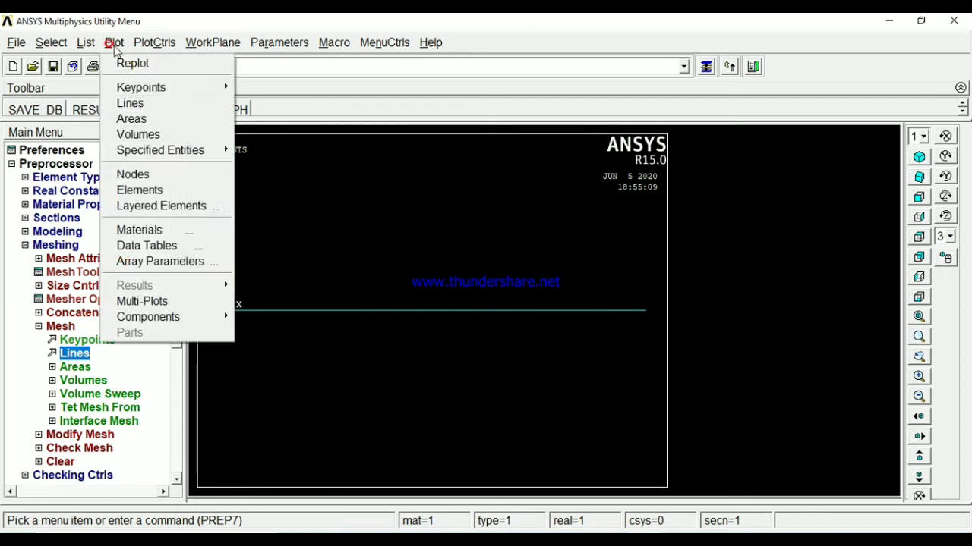
{"action": "left_click", "coordinate": [132, 109]}
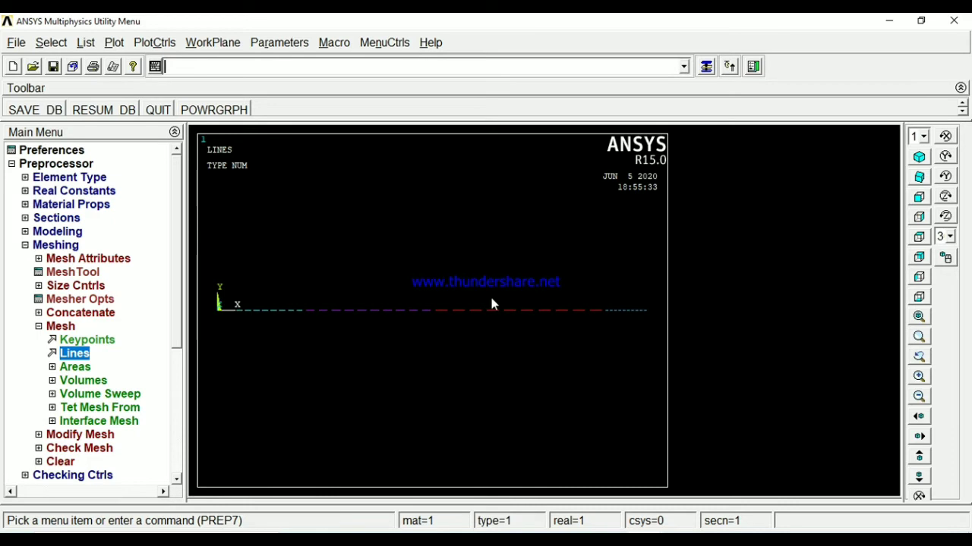
{"action": "left_click", "coordinate": [39, 327]}
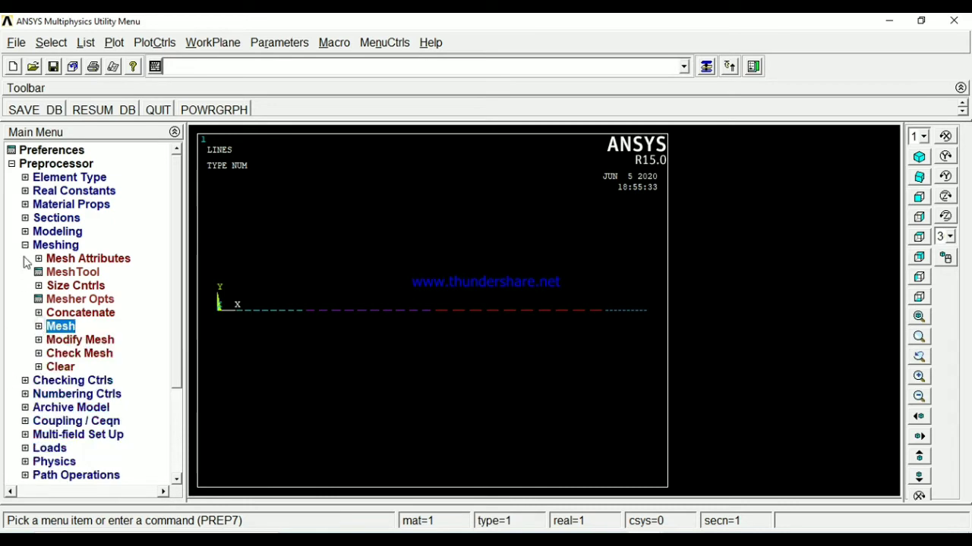
{"action": "left_click", "coordinate": [25, 246]}
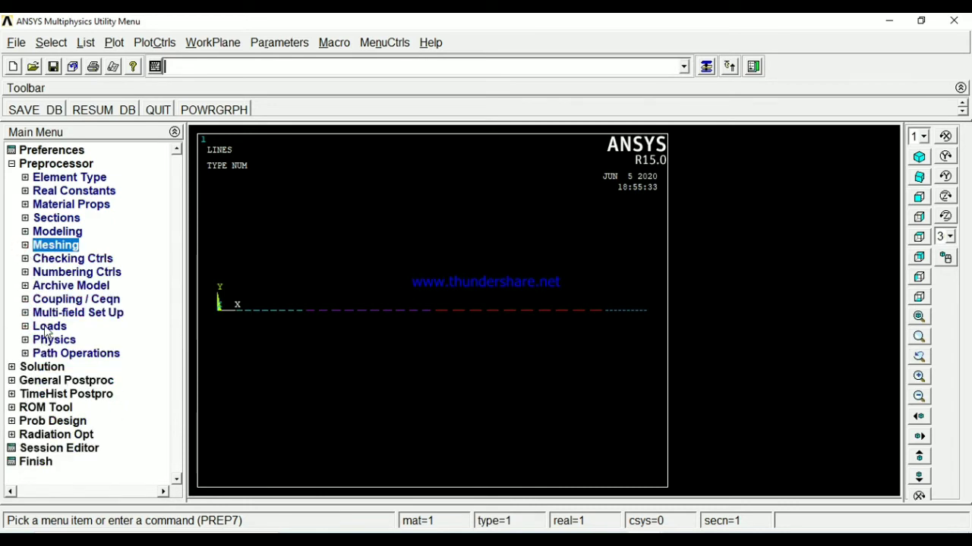
Step: Apply a structural displacement constraint of All DOF to keypoint 1 at the beam's origin end
{"action": "left_click", "coordinate": [45, 328]}
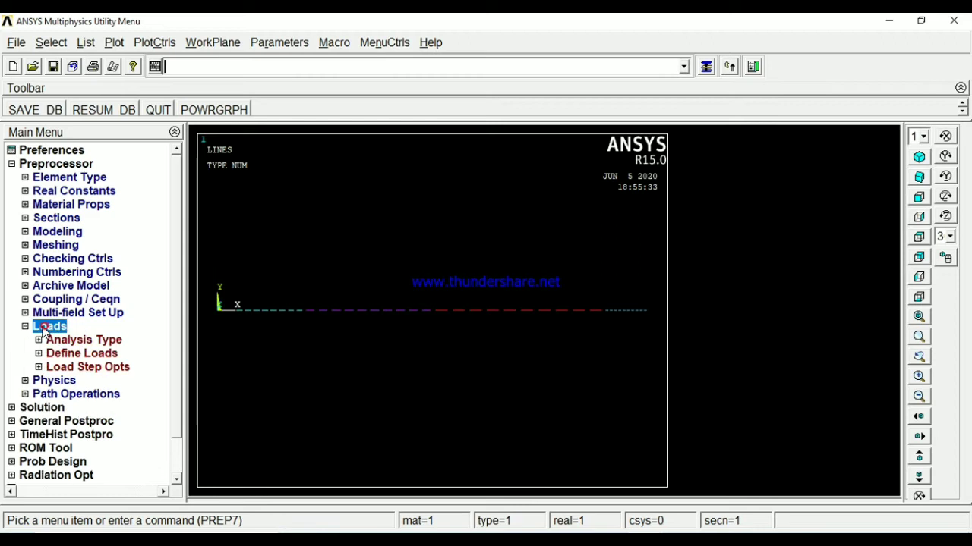
{"action": "left_click", "coordinate": [73, 355]}
{"action": "left_click", "coordinate": [75, 381]}
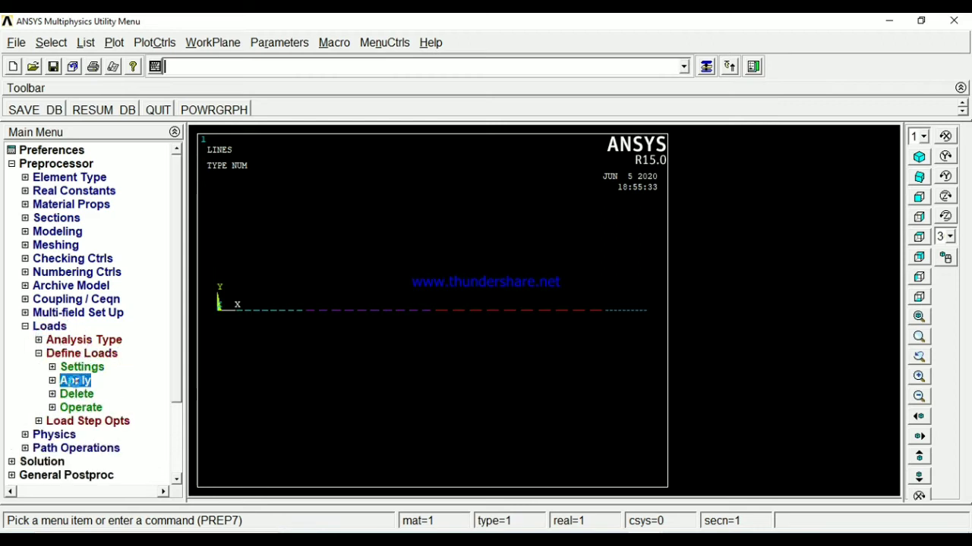
{"action": "left_click", "coordinate": [89, 400]}
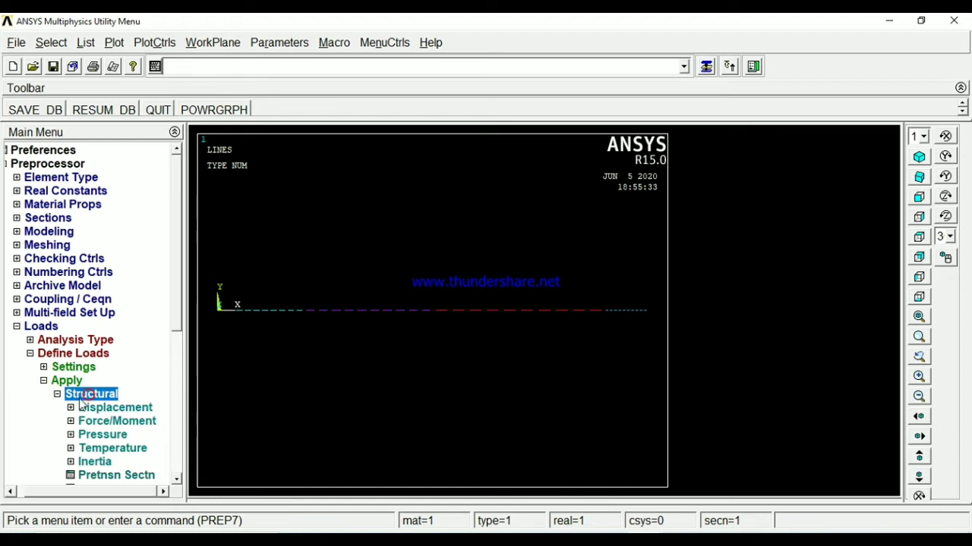
{"action": "left_click", "coordinate": [98, 412]}
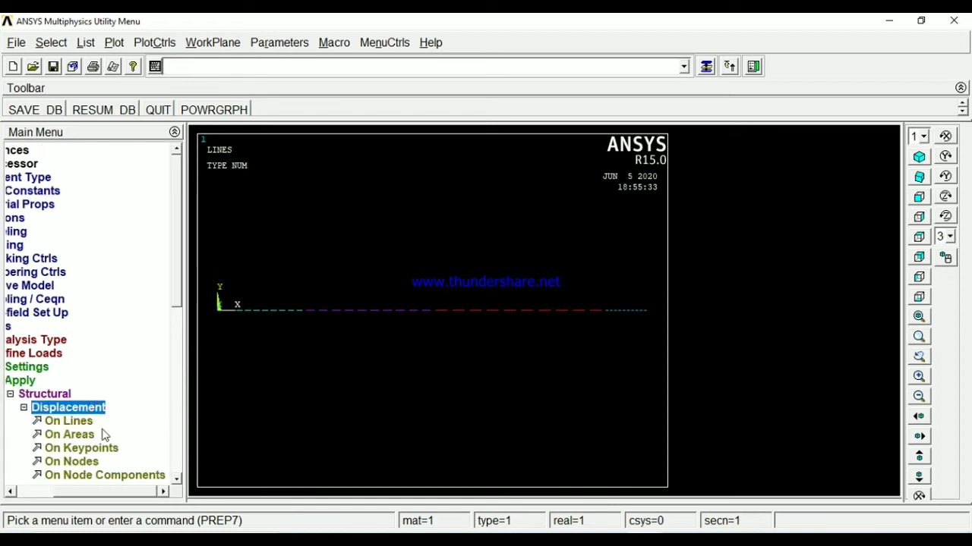
{"action": "scroll", "coordinate": [182, 271], "scroll_direction": "down", "scroll_amount": 2}
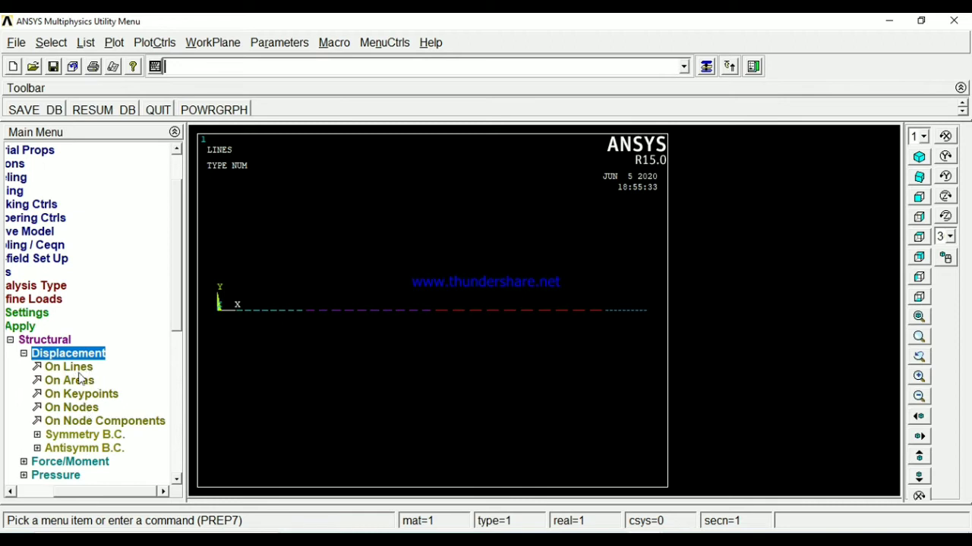
{"action": "left_click", "coordinate": [93, 396]}
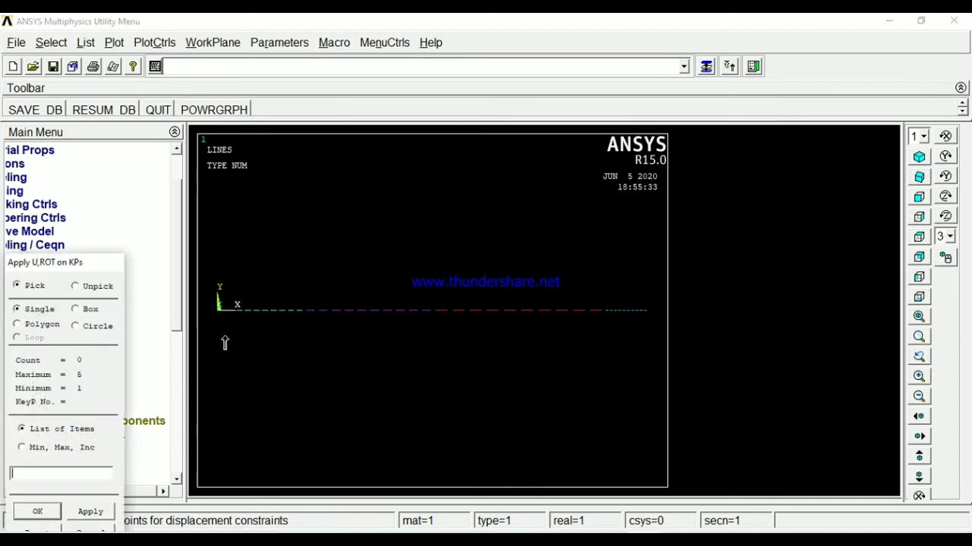
{"action": "left_click", "coordinate": [217, 320]}
{"action": "left_click", "coordinate": [38, 513]}
{"action": "left_click", "coordinate": [558, 215]}
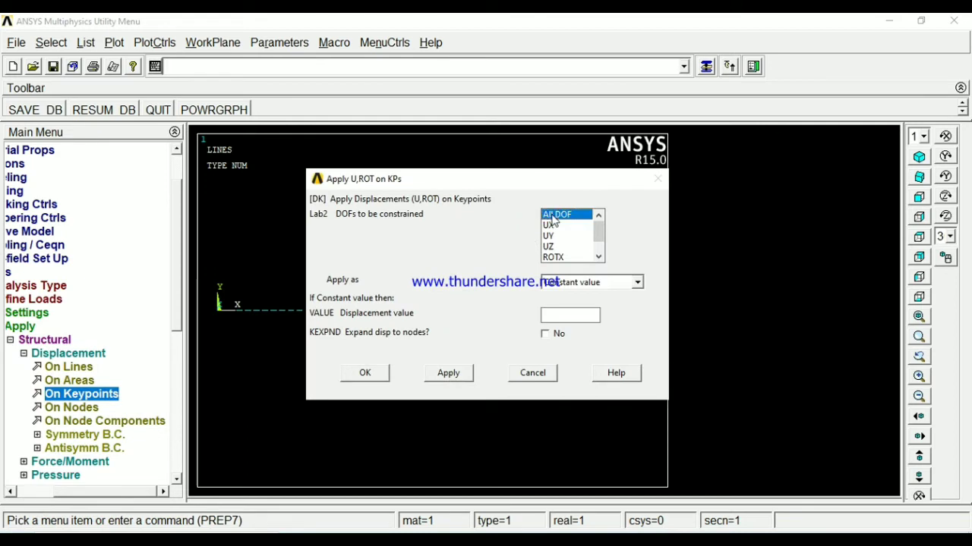
{"action": "left_click", "coordinate": [373, 371]}
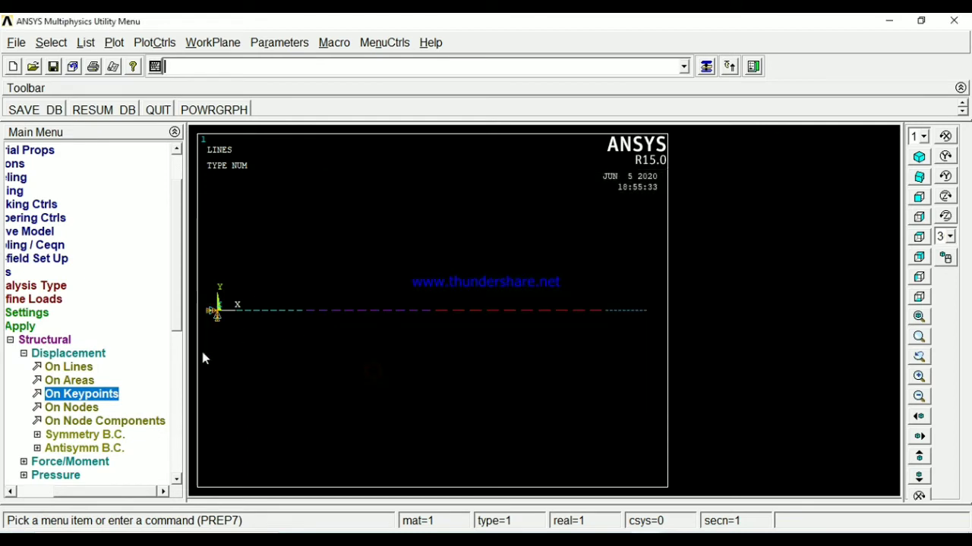
{"action": "left_click", "coordinate": [22, 353]}
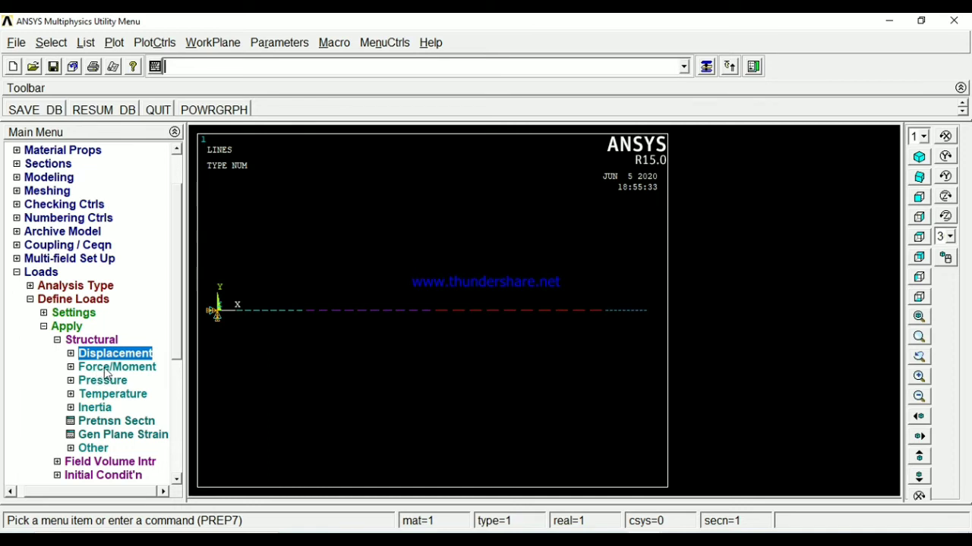
Step: Apply a constant FY force of -3e3 to keypoint 2, between the first and second beam lines
{"action": "double_click", "coordinate": [111, 369]}
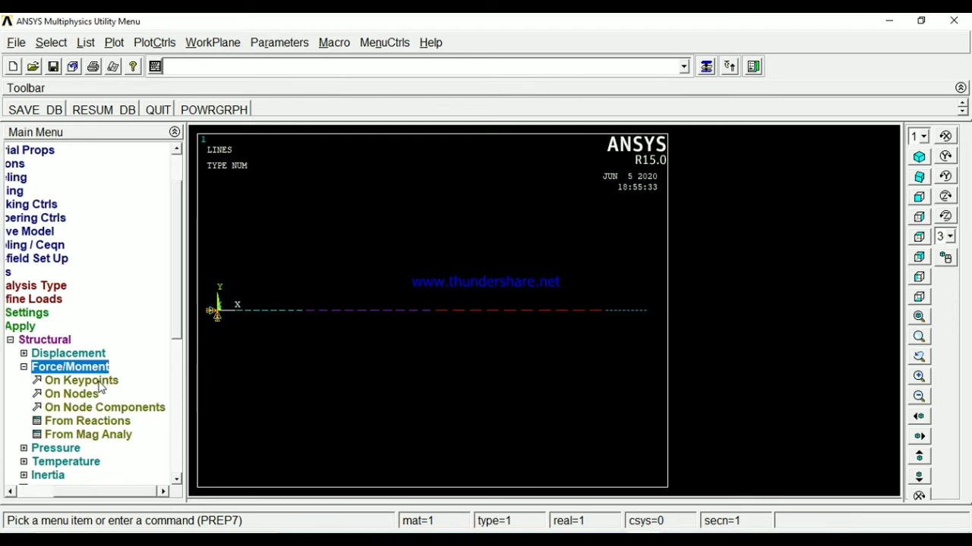
{"action": "left_click", "coordinate": [97, 381]}
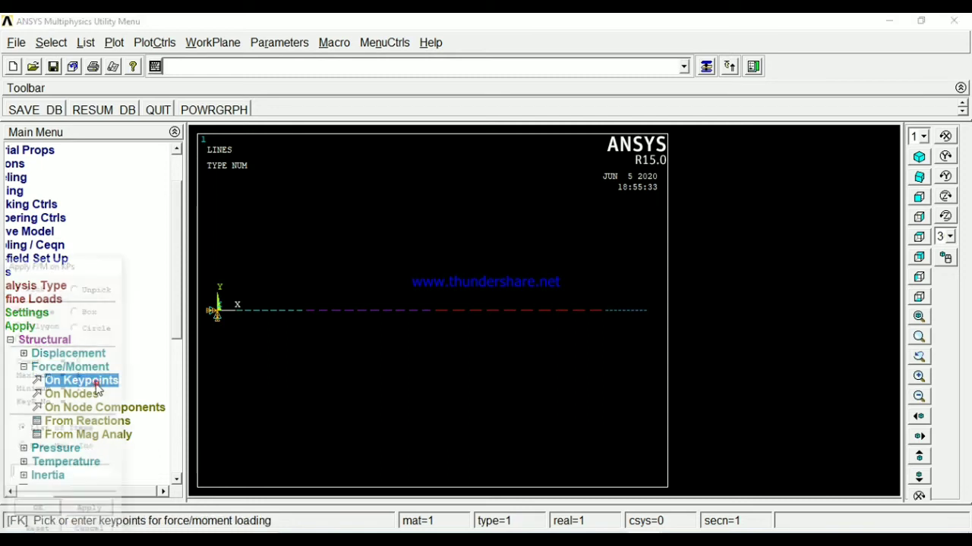
{"action": "left_click", "coordinate": [302, 311]}
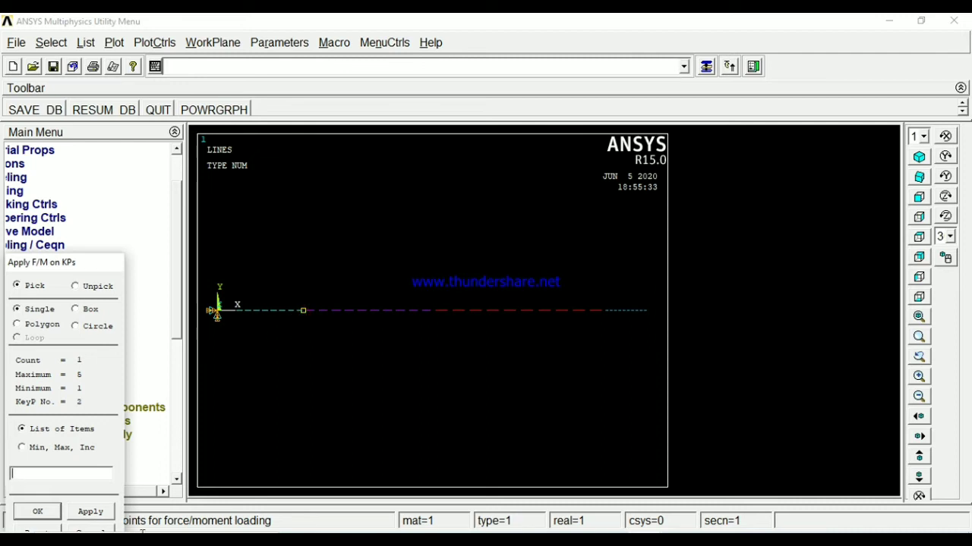
{"action": "left_click", "coordinate": [89, 513]}
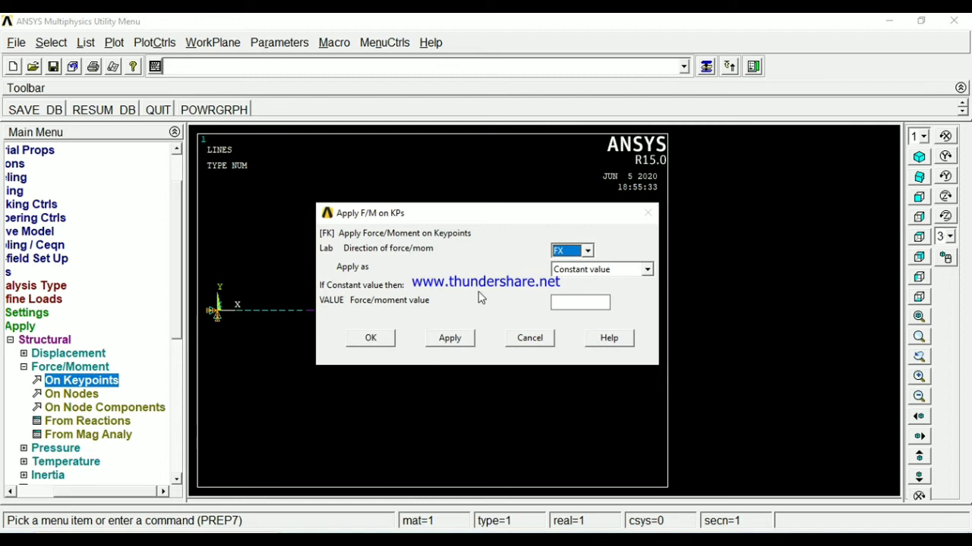
{"action": "left_click", "coordinate": [588, 251]}
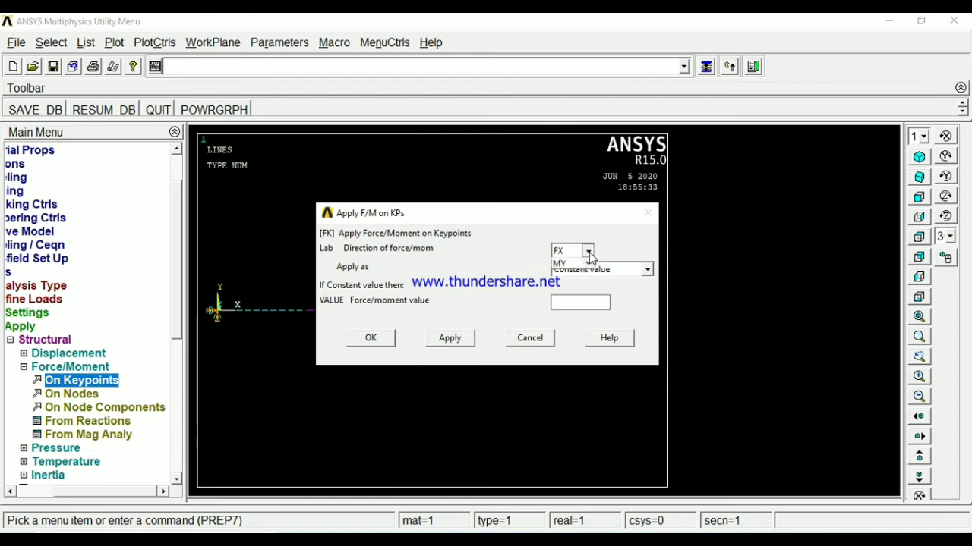
{"action": "left_click", "coordinate": [565, 276]}
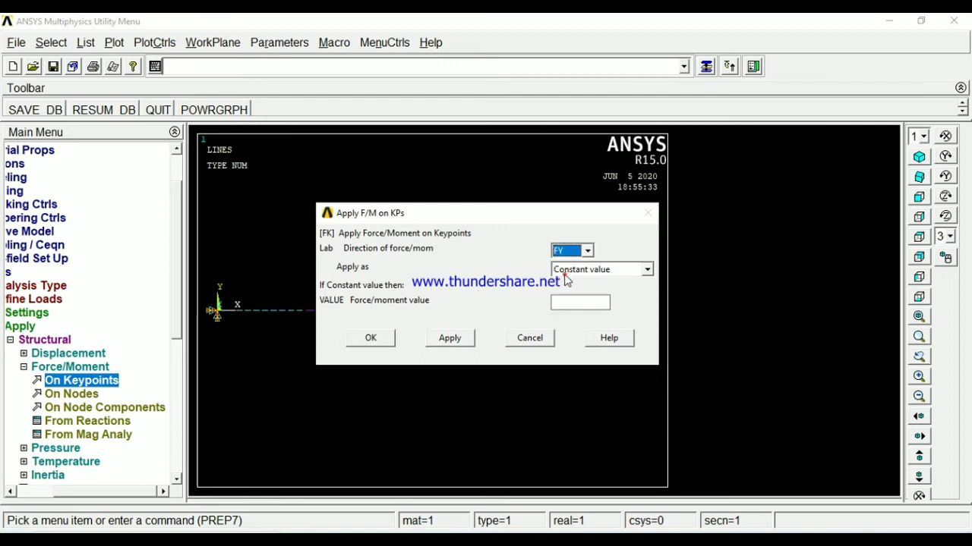
{"action": "left_click", "coordinate": [563, 301]}
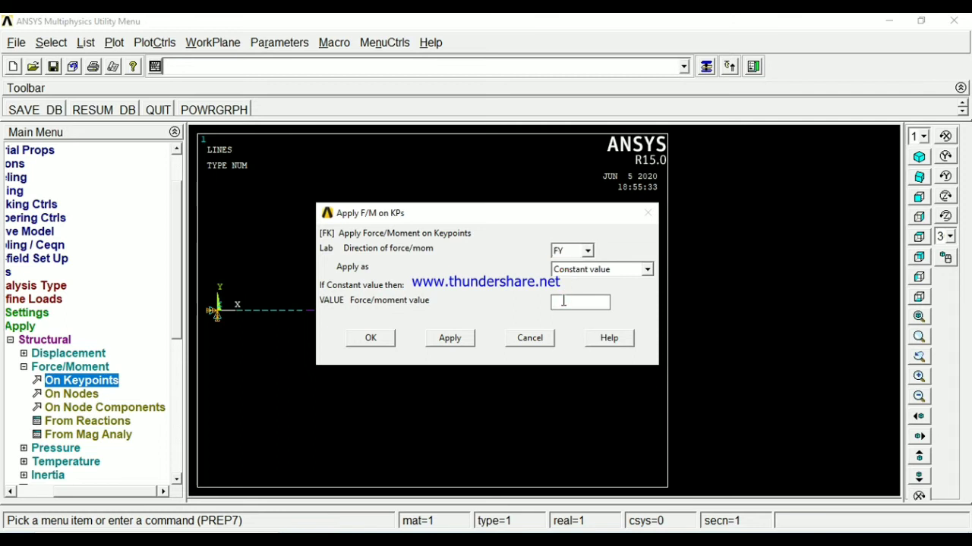
{"action": "type", "text": "-3e3"}
{"action": "left_click", "coordinate": [450, 337]}
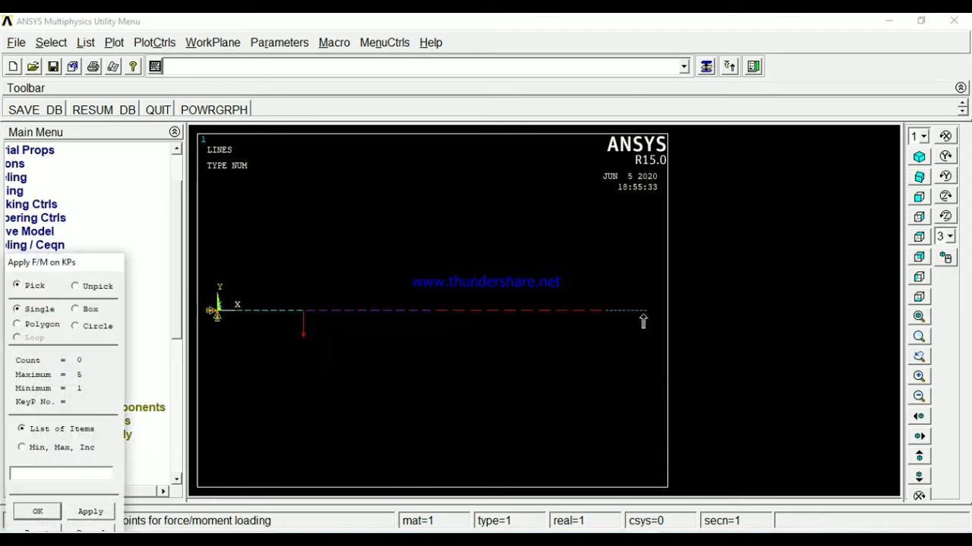
Step: Apply a constant FY force of -25 to keypoint 5 at the beam's free end and leave the force commands
{"action": "left_click", "coordinate": [643, 314]}
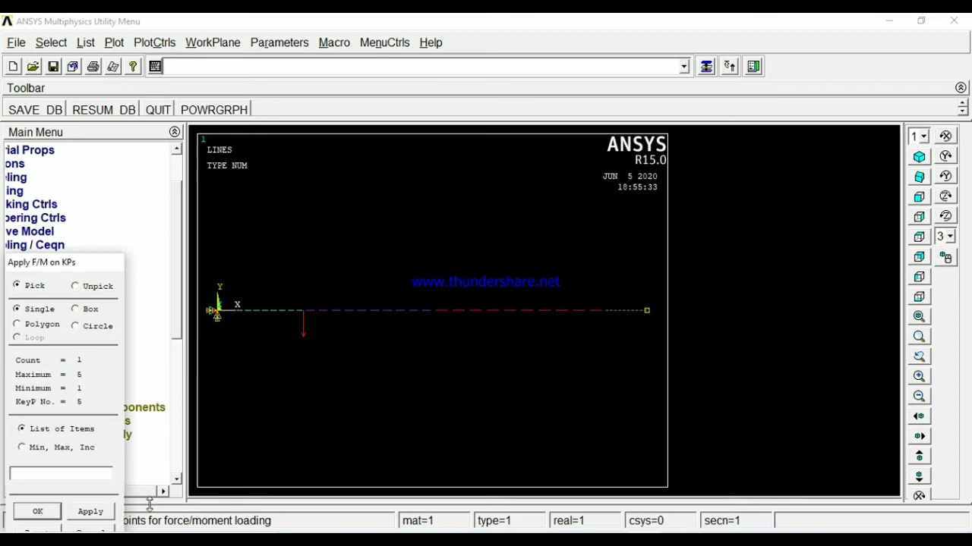
{"action": "left_click", "coordinate": [90, 513]}
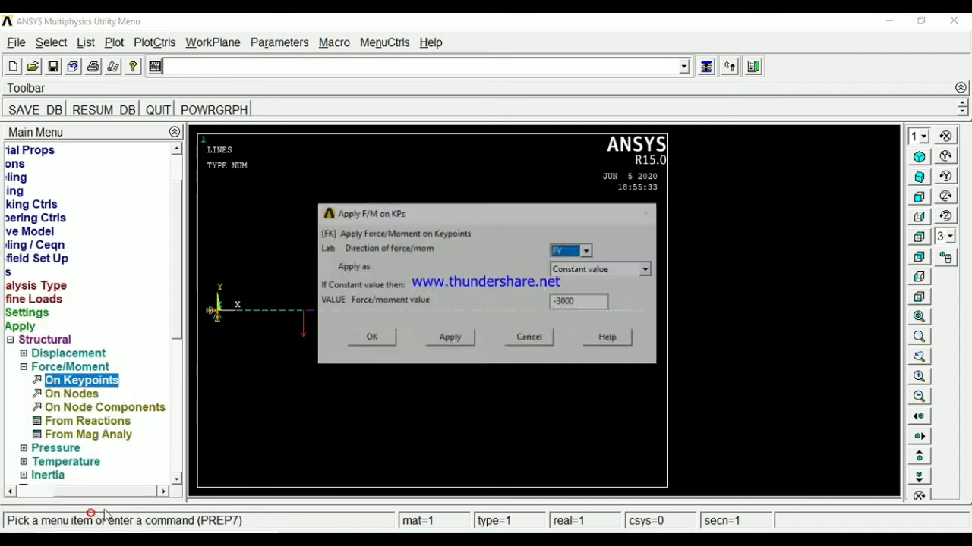
{"action": "double_click", "coordinate": [581, 301]}
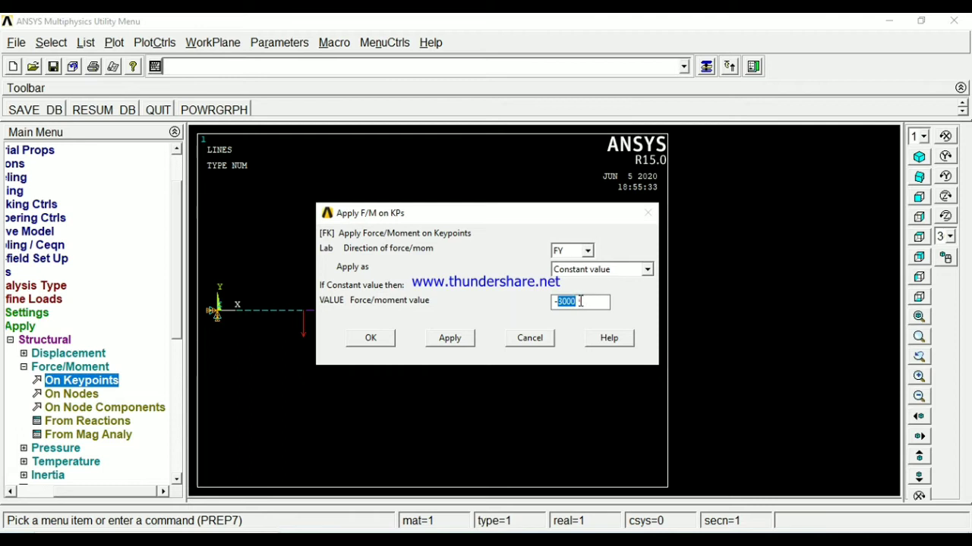
{"action": "type", "text": "25"}
{"action": "left_click", "coordinate": [371, 338]}
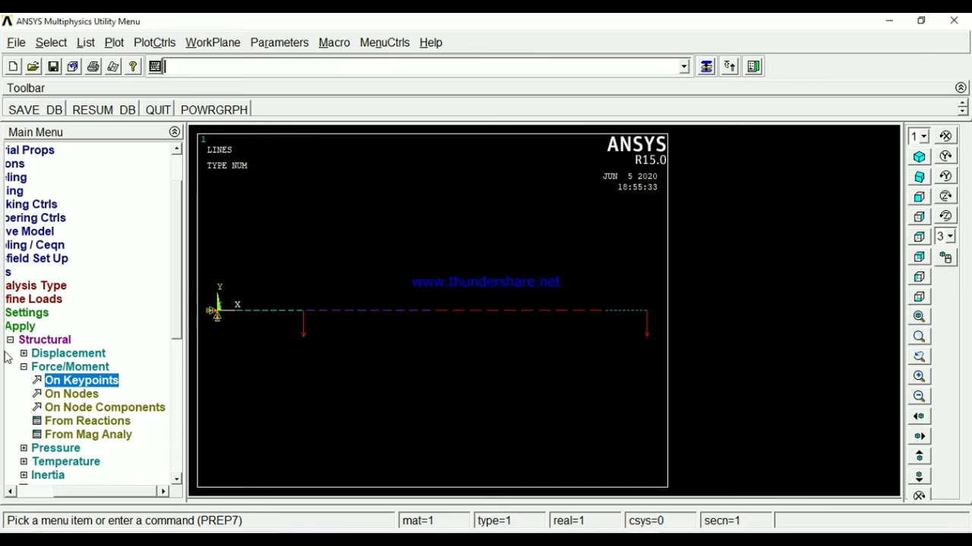
{"action": "left_click", "coordinate": [24, 367]}
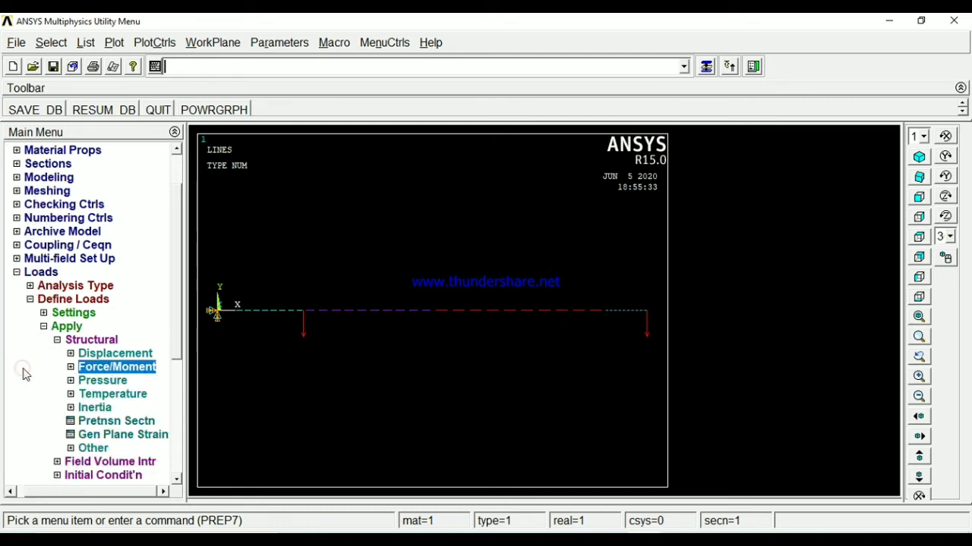
Step: Box-select the beam elements between keypoints 3 and 4 and apply a beam pressure with load key 2 and 1000 at nodes I and J
{"action": "left_click", "coordinate": [115, 381]}
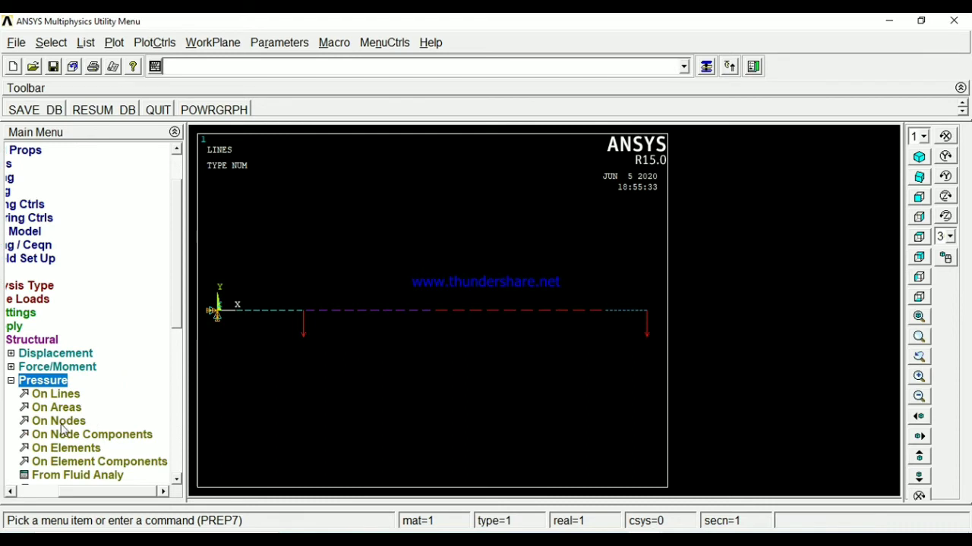
{"action": "left_click_drag", "start_coordinate": [176, 280], "coordinate": [175, 311]}
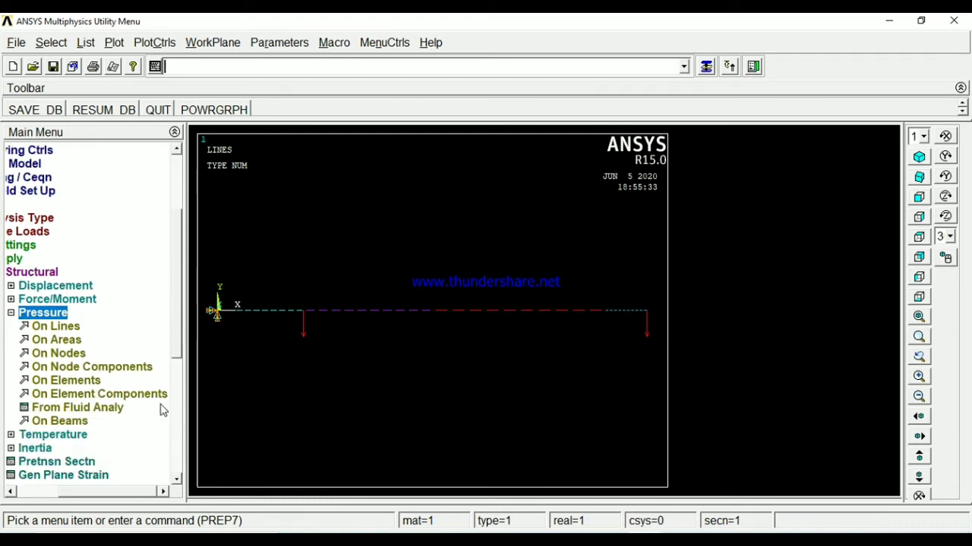
{"action": "left_click", "coordinate": [62, 422]}
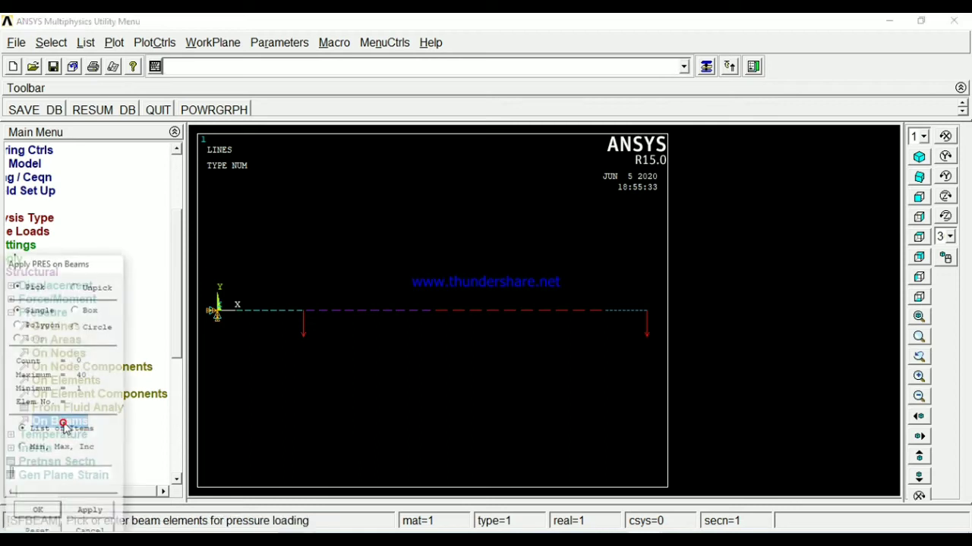
{"action": "left_click", "coordinate": [81, 309]}
{"action": "left_click_drag", "start_coordinate": [435, 282], "coordinate": [601, 359]}
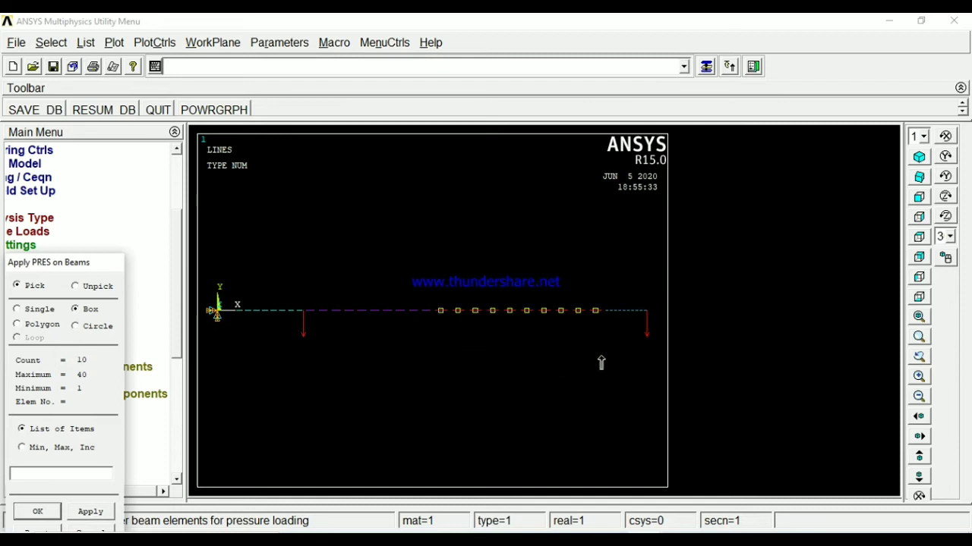
{"action": "left_click", "coordinate": [90, 511]}
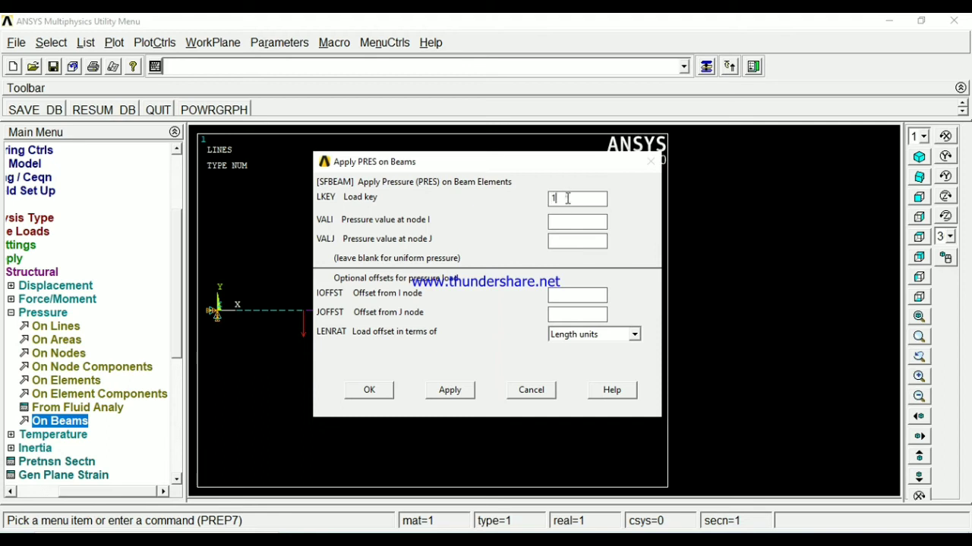
{"action": "left_click", "coordinate": [567, 199]}
{"action": "left_click", "coordinate": [570, 221]}
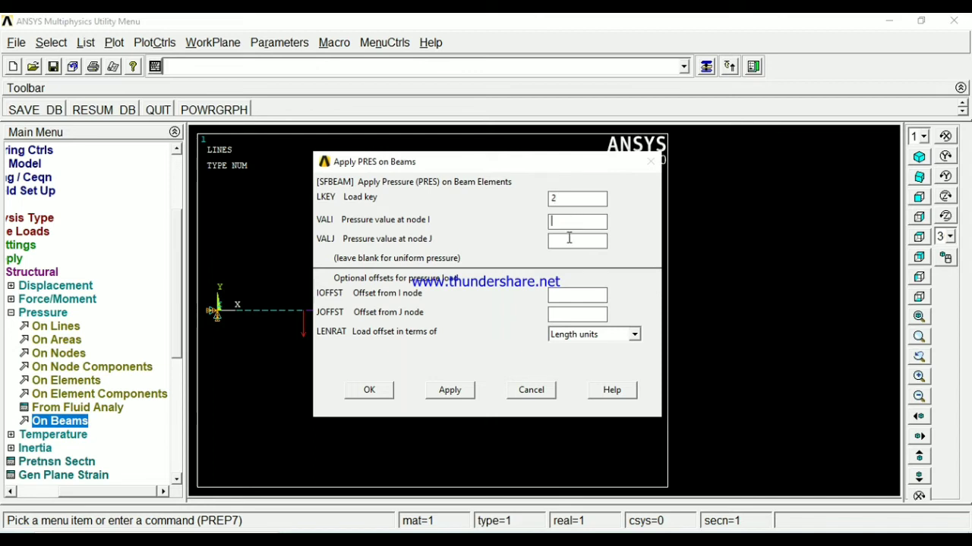
{"action": "type", "text": "1000"}
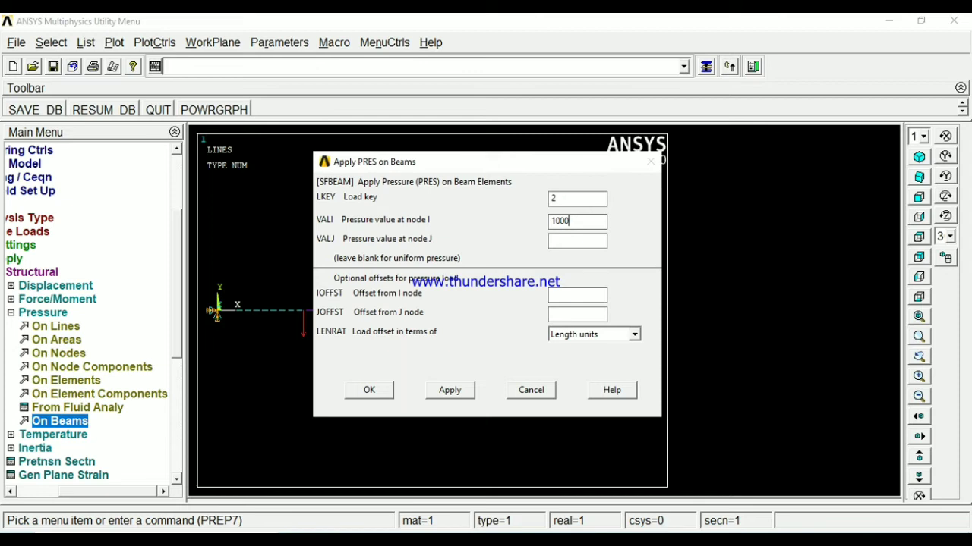
{"action": "left_click", "coordinate": [555, 237]}
{"action": "type", "text": "1000"}
{"action": "left_click", "coordinate": [370, 390]}
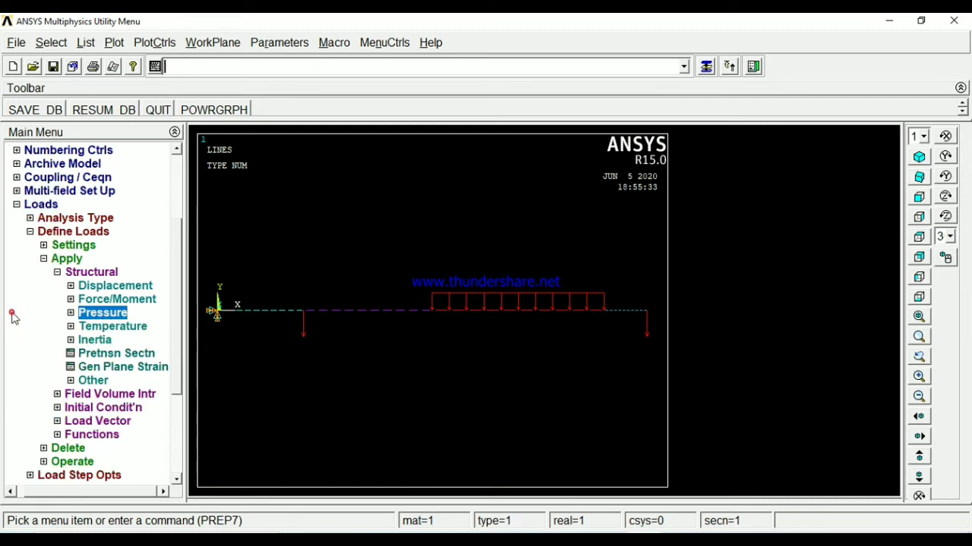
Step: Leave the load definition commands and return to the preprocessor's main sections
{"action": "left_click", "coordinate": [12, 312]}
{"action": "left_click", "coordinate": [44, 259]}
{"action": "left_click", "coordinate": [25, 231]}
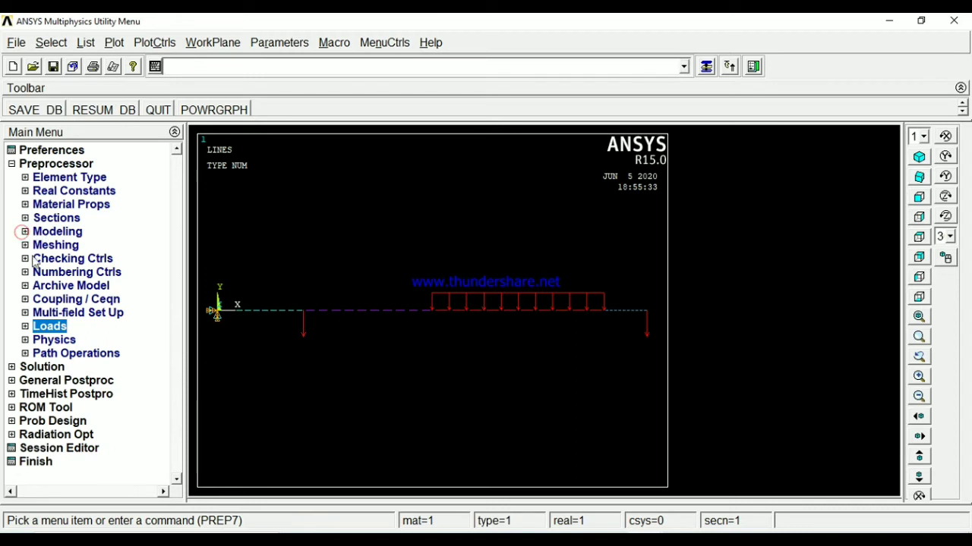
Step: Solve the current load step, close the solution notice and status window, and enter the general postprocessor
{"action": "left_click", "coordinate": [24, 367]}
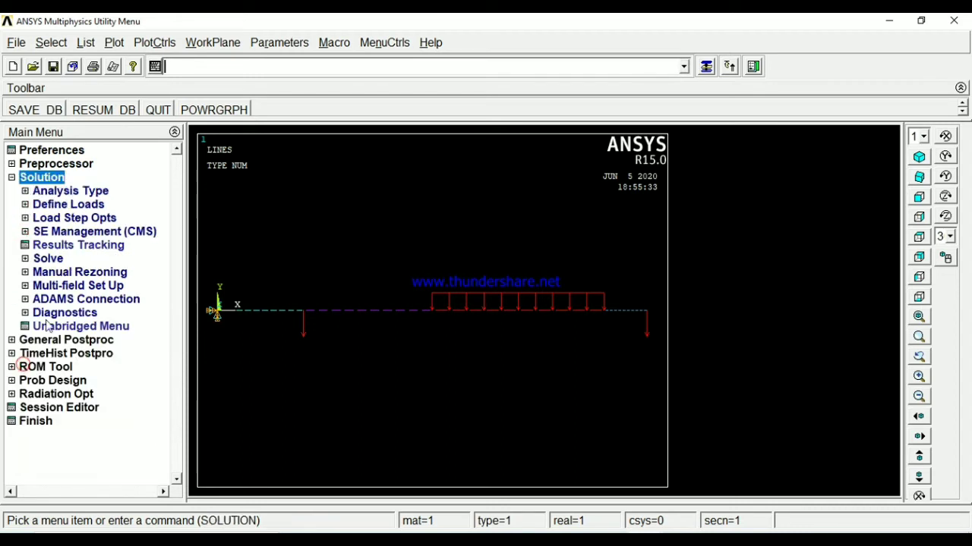
{"action": "left_click", "coordinate": [47, 259]}
{"action": "left_click", "coordinate": [76, 271]}
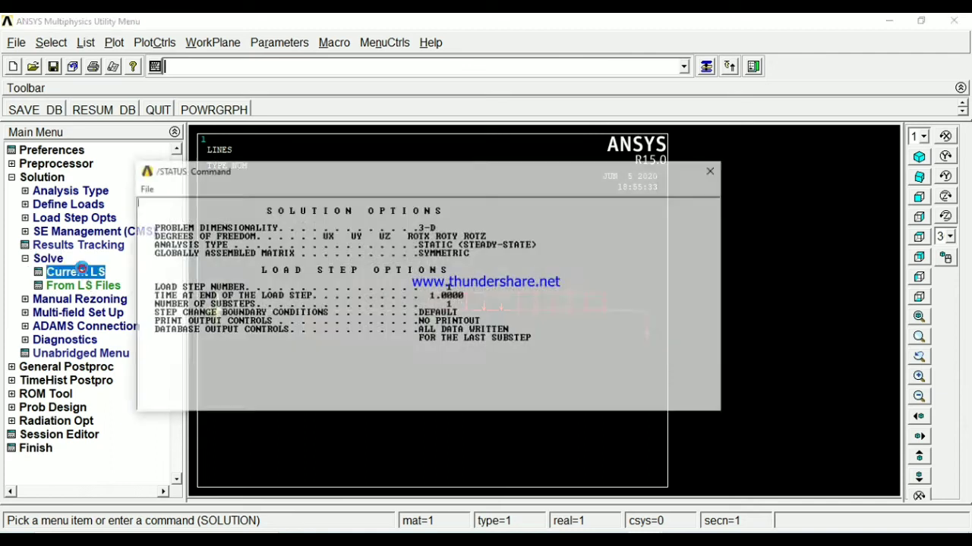
{"action": "left_click", "coordinate": [481, 347]}
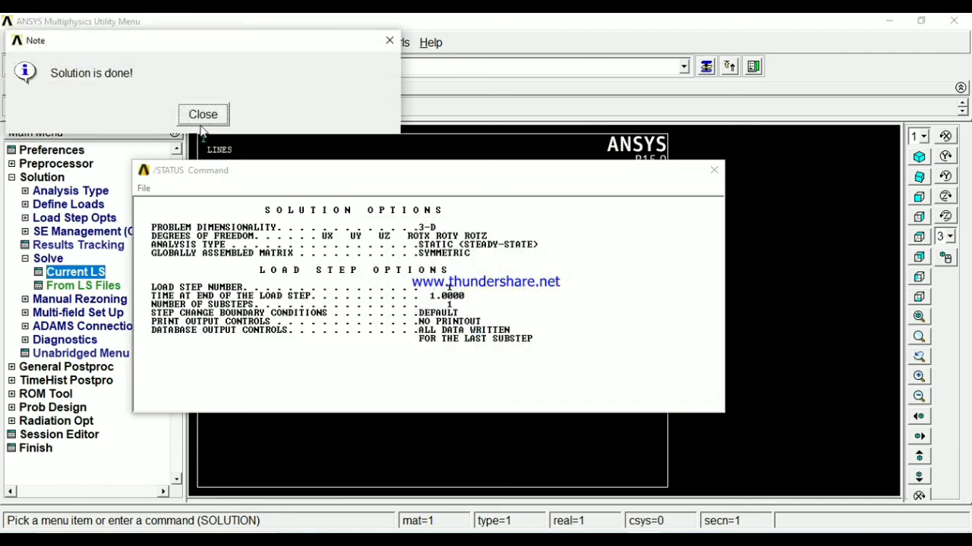
{"action": "left_click", "coordinate": [204, 115]}
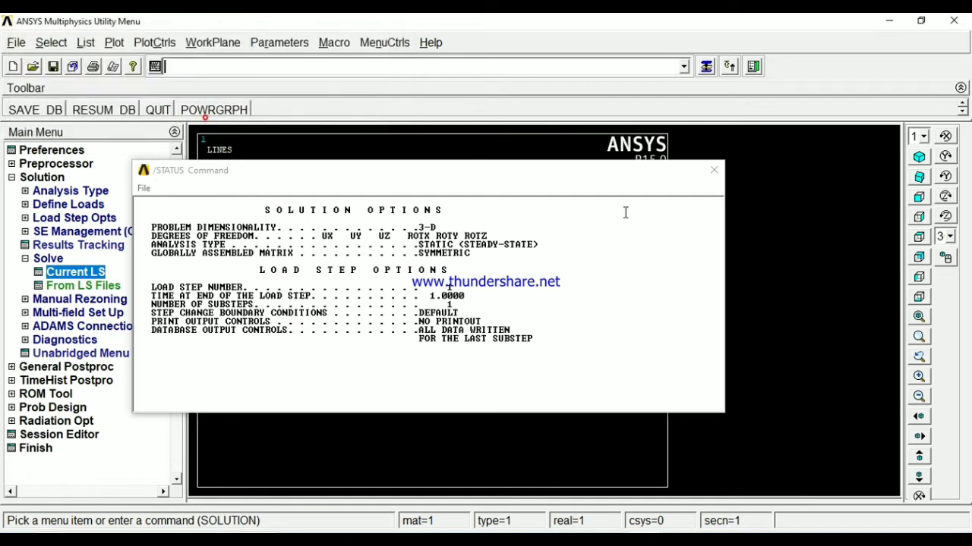
{"action": "left_click", "coordinate": [713, 170]}
{"action": "left_click", "coordinate": [12, 178]}
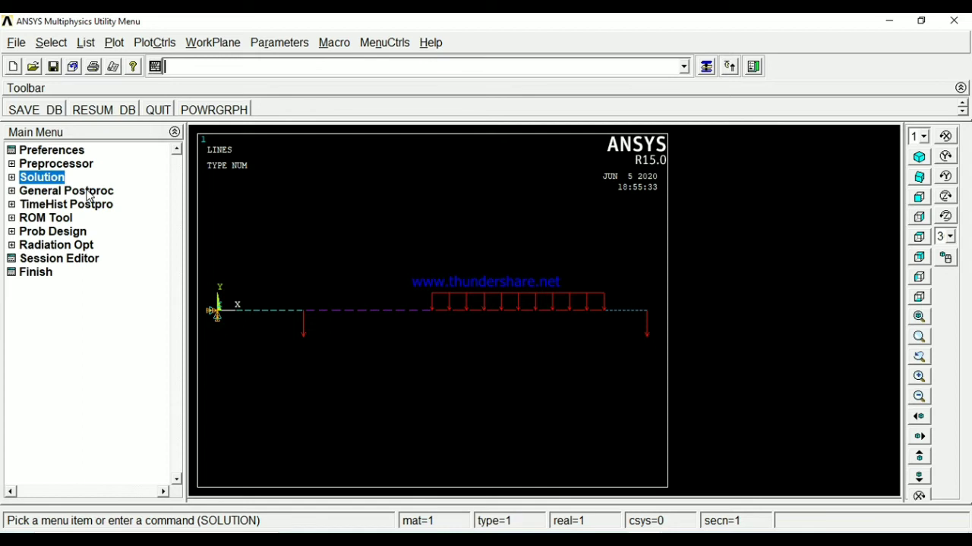
{"action": "left_click", "coordinate": [47, 191]}
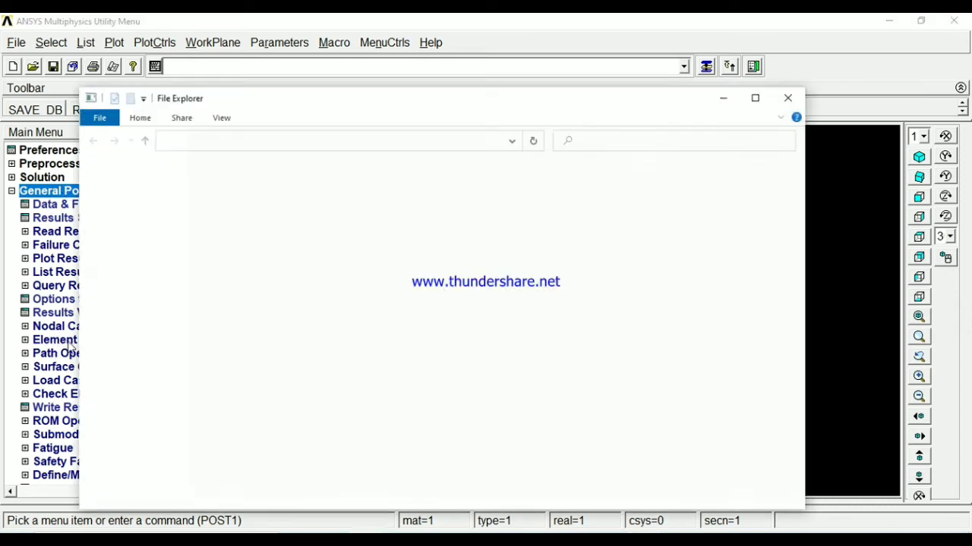
{"action": "left_click", "coordinate": [723, 105]}
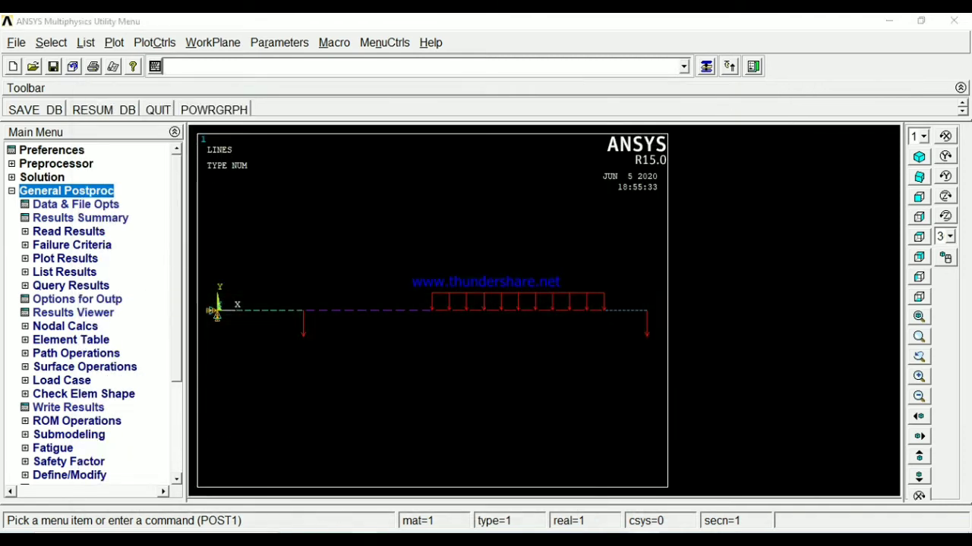
{"action": "mouse_move", "coordinate": [365, 540]}
{"action": "left_click", "coordinate": [427, 493]}
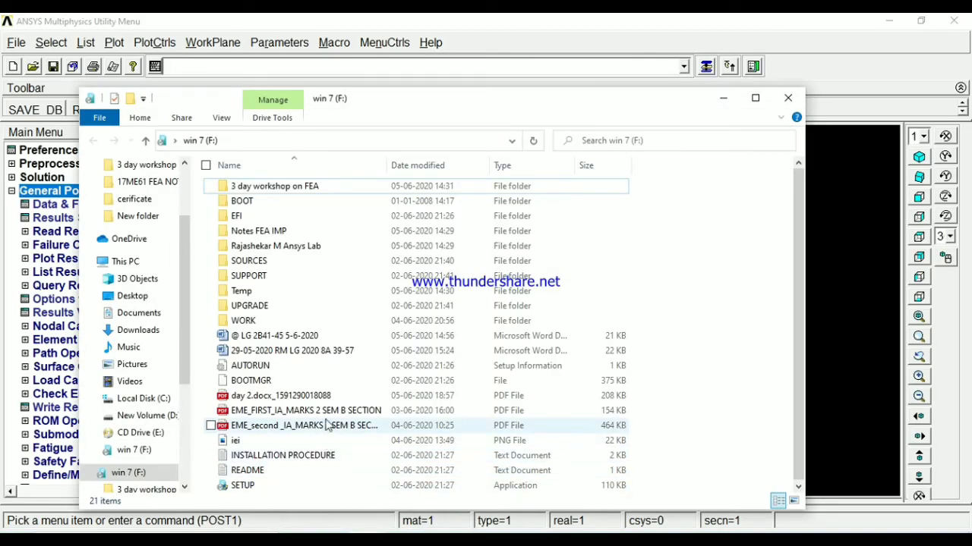
{"action": "left_click", "coordinate": [323, 397]}
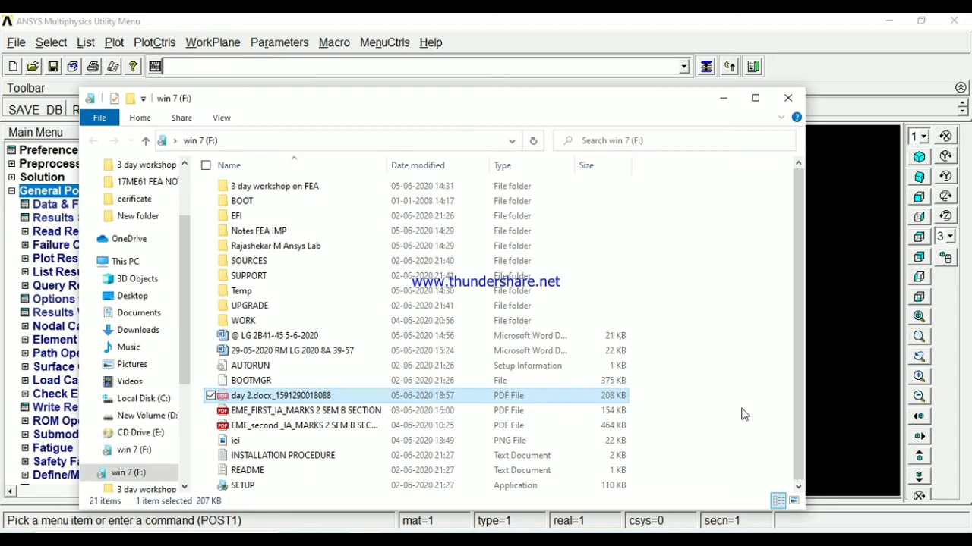
{"action": "left_click", "coordinate": [890, 22]}
{"action": "left_click", "coordinate": [870, 175]}
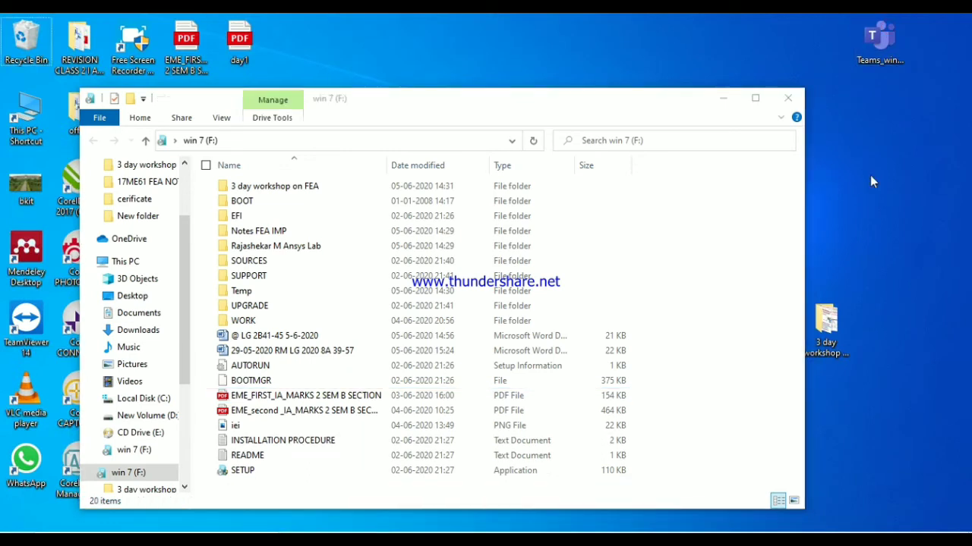
{"action": "left_click", "coordinate": [724, 101]}
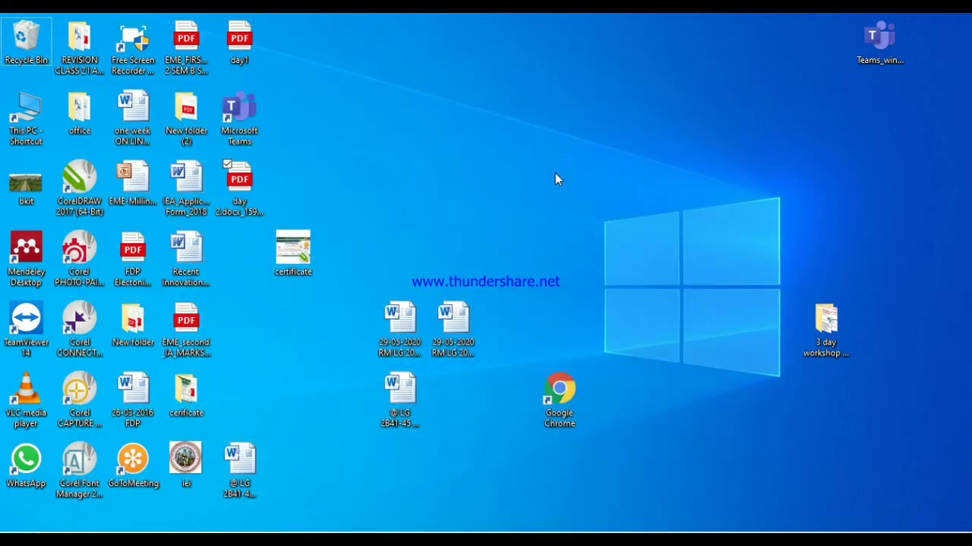
Step: Open the day 2 workshop PDF from the desktop, review the cantilever beam problem and switch back to ANSYS
{"action": "left_click", "coordinate": [244, 199]}
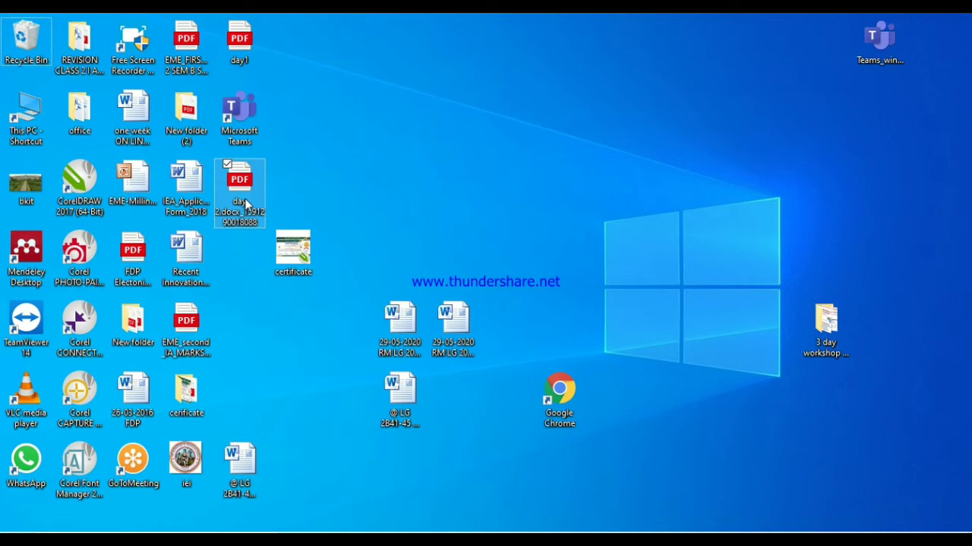
{"action": "double_click", "coordinate": [247, 217]}
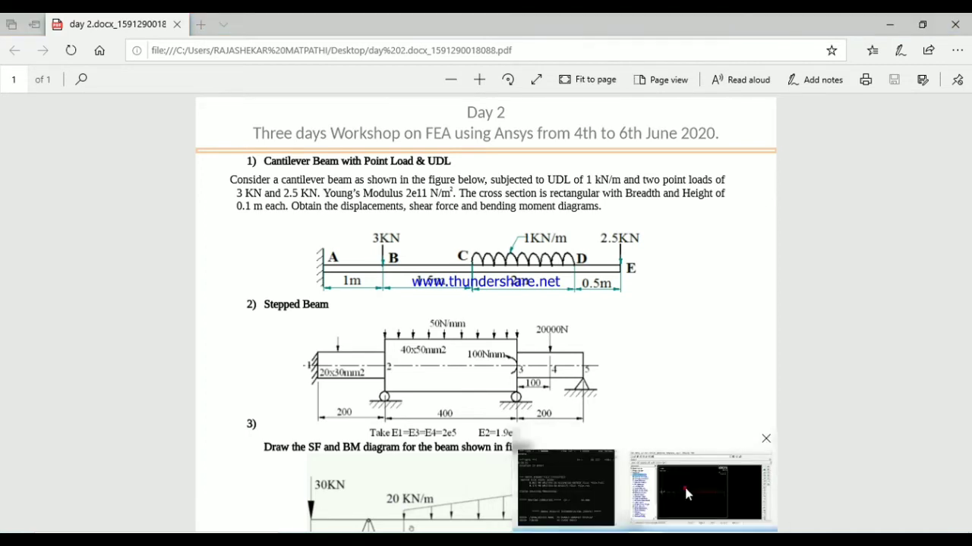
{"action": "left_click", "coordinate": [684, 488]}
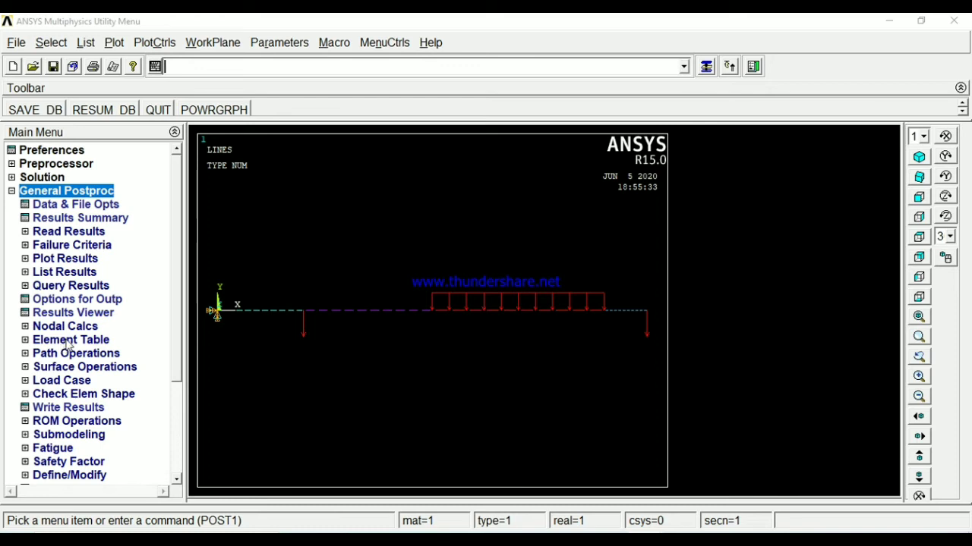
Step: Start defining an element table and add the result item SMISC, 3 by sequence number
{"action": "left_click", "coordinate": [68, 342]}
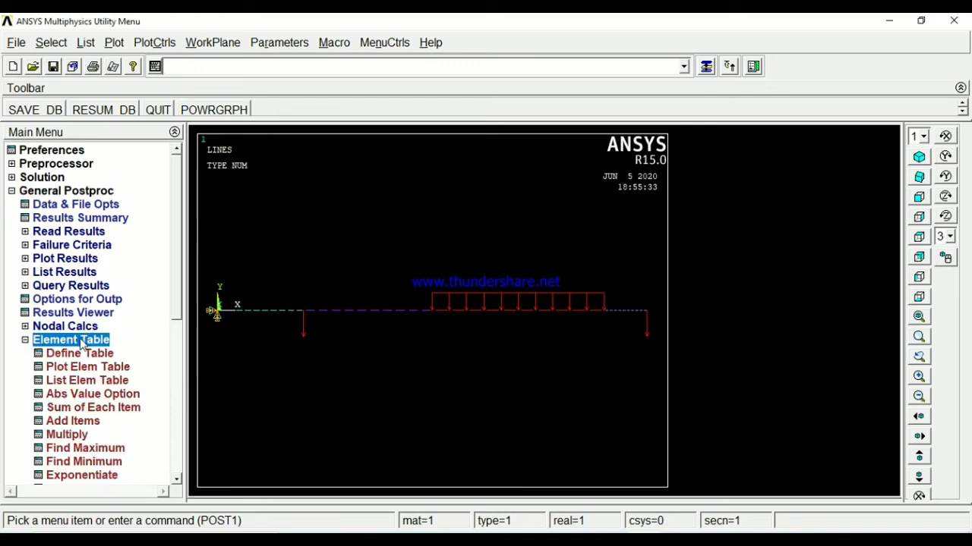
{"action": "left_click", "coordinate": [77, 354]}
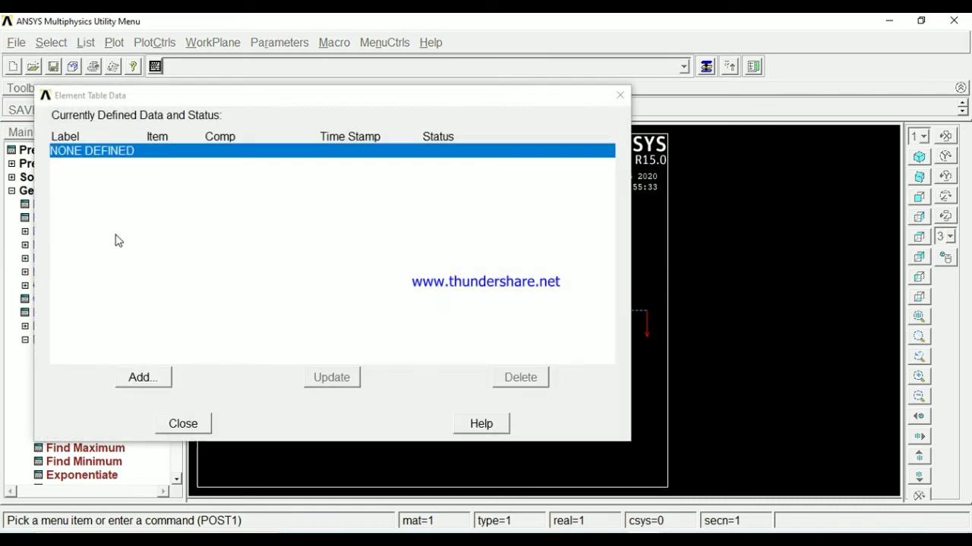
{"action": "left_click", "coordinate": [141, 378]}
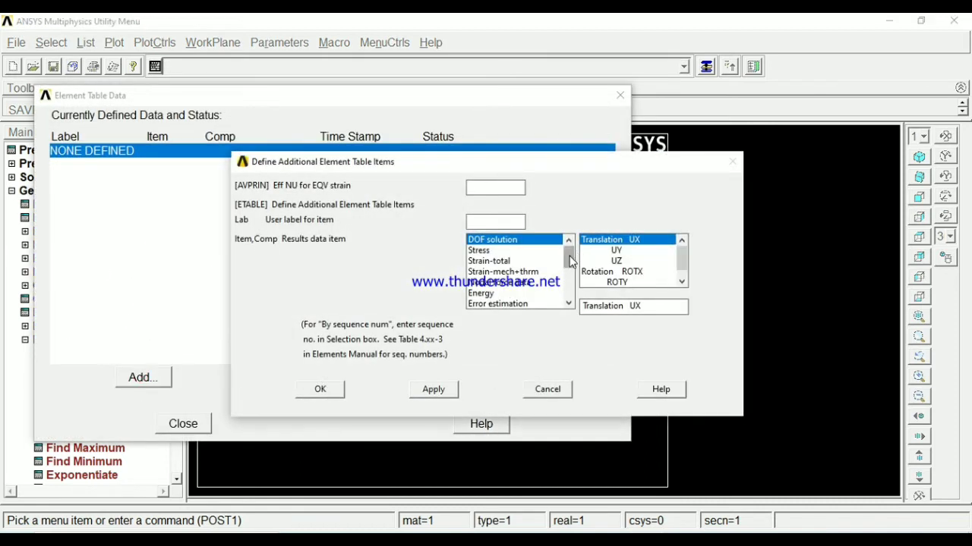
{"action": "left_click_drag", "start_coordinate": [569, 261], "coordinate": [569, 302]}
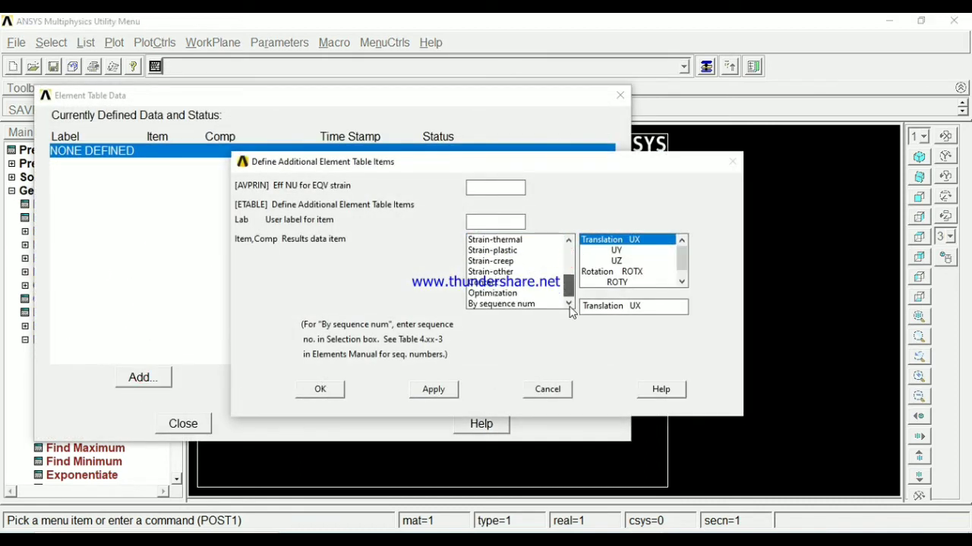
{"action": "left_click", "coordinate": [487, 306]}
{"action": "left_click", "coordinate": [618, 311]}
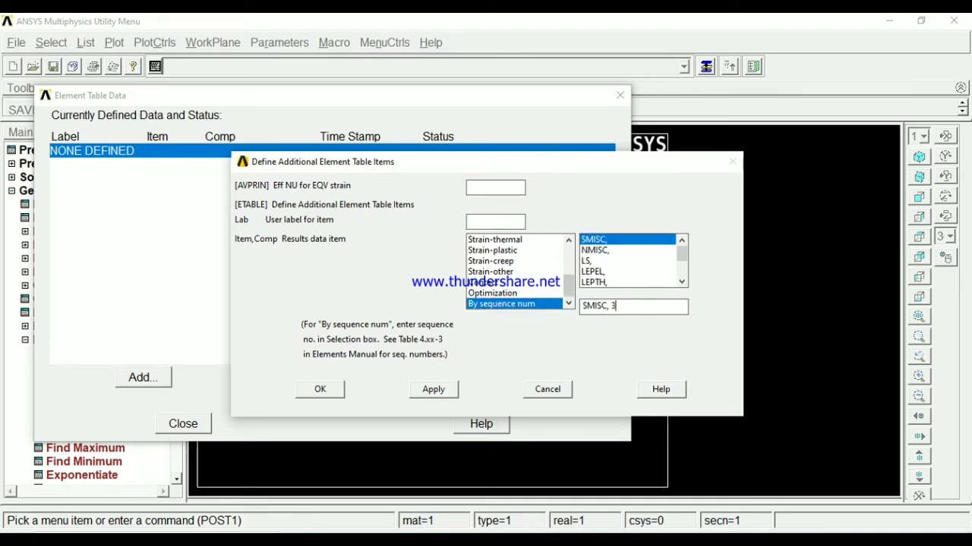
{"action": "left_click", "coordinate": [434, 390]}
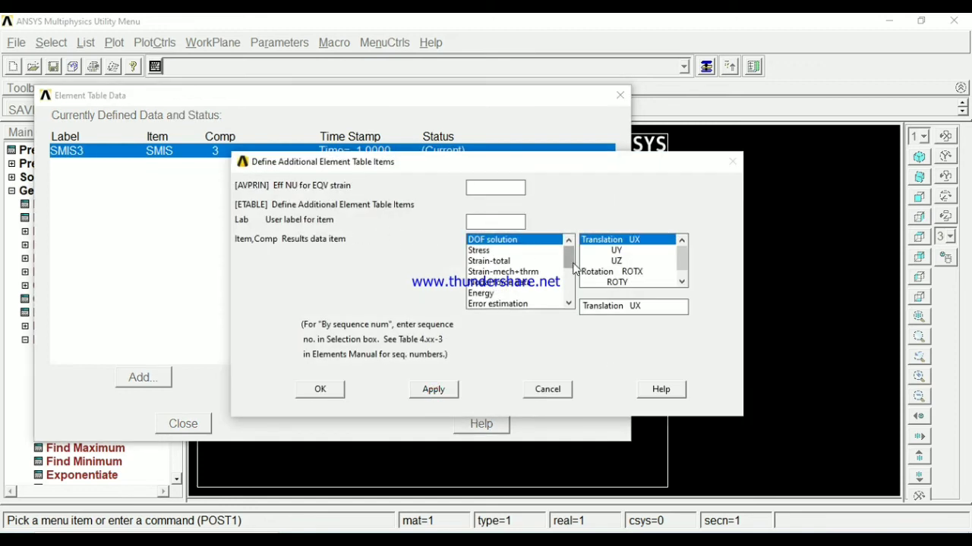
Step: Add the result item SMISC, 6 by sequence number to the element table
{"action": "left_click_drag", "start_coordinate": [571, 258], "coordinate": [509, 302]}
{"action": "left_click", "coordinate": [509, 303]}
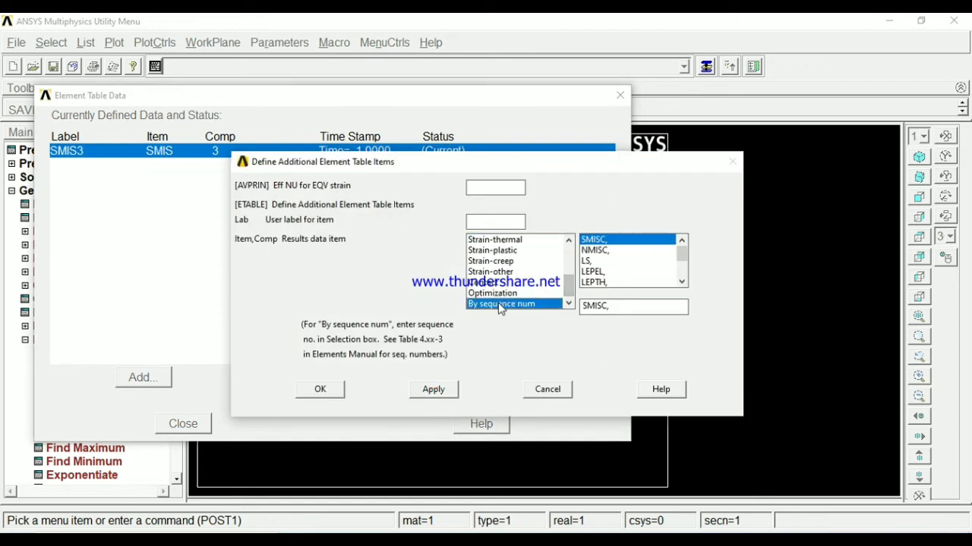
{"action": "left_click", "coordinate": [627, 305]}
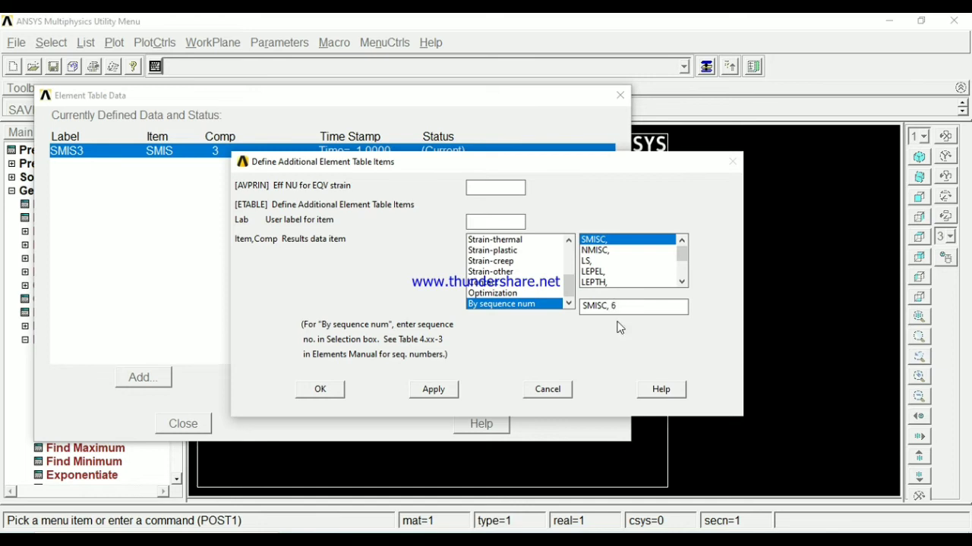
{"action": "left_click", "coordinate": [433, 389]}
Step: Add the result item SMISC, 16 by sequence number to the element table
{"action": "left_click_drag", "start_coordinate": [570, 249], "coordinate": [566, 301]}
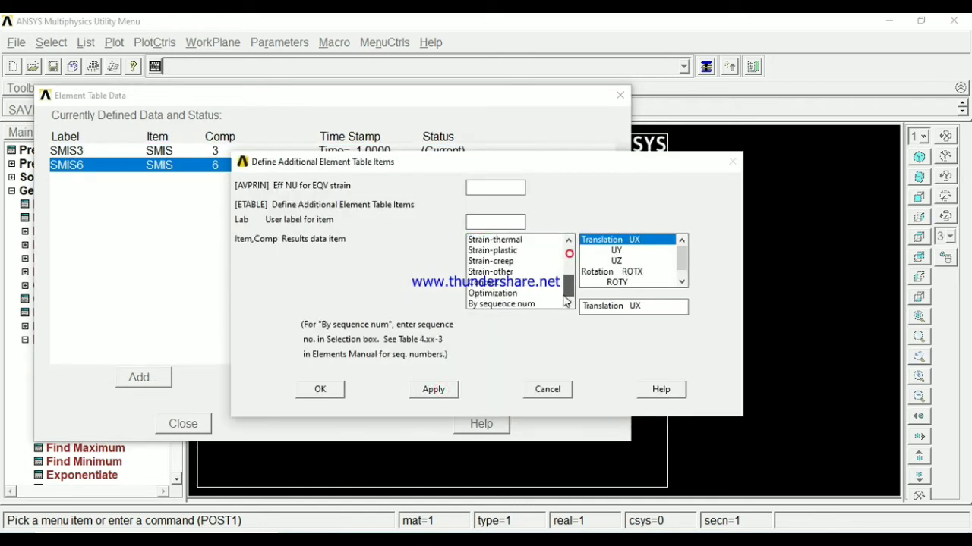
{"action": "left_click", "coordinate": [504, 304]}
{"action": "left_click", "coordinate": [627, 307]}
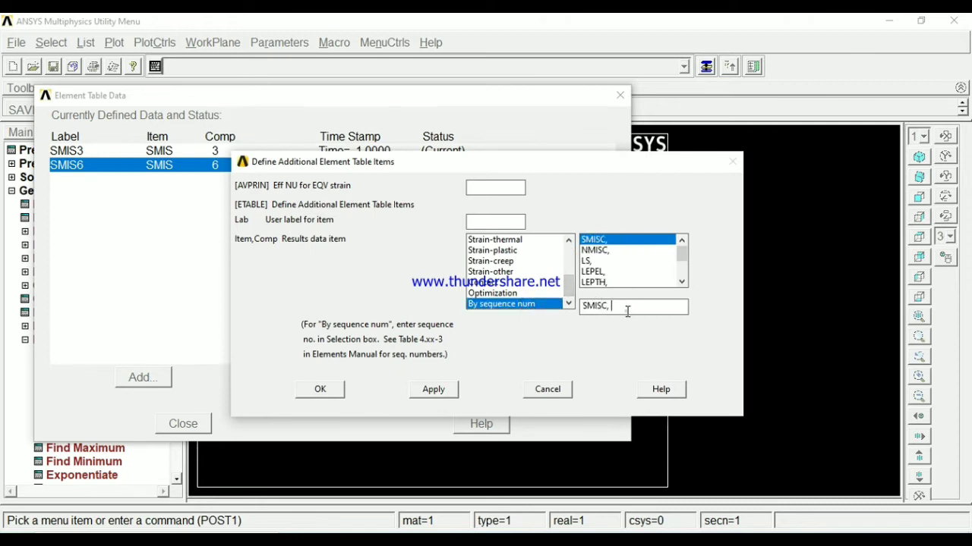
{"action": "left_click", "coordinate": [629, 309]}
{"action": "left_click", "coordinate": [439, 397]}
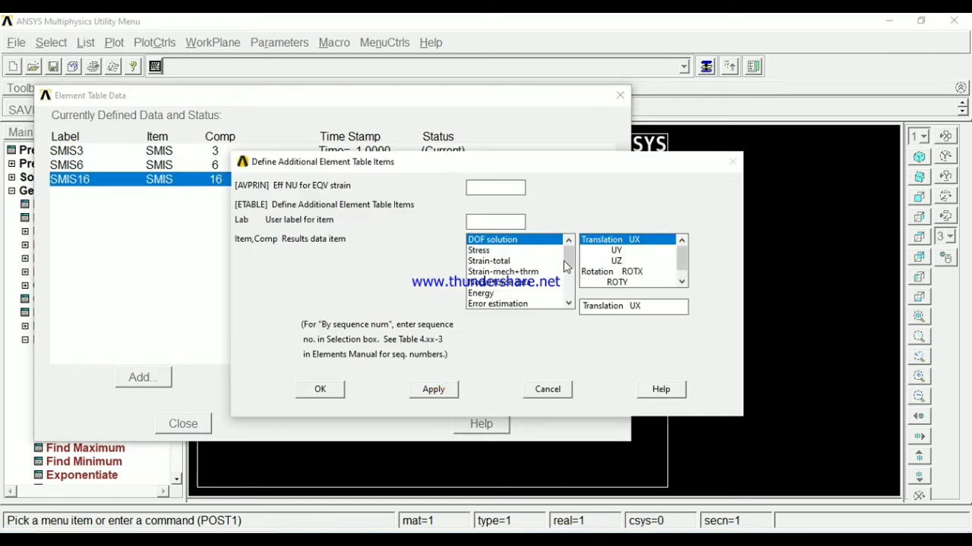
Step: Add the result item SMISC, 19 by sequence number to the element table
{"action": "scroll", "coordinate": [535, 299], "scroll_direction": "down", "scroll_amount": 2}
{"action": "left_click", "coordinate": [539, 306]}
{"action": "left_click", "coordinate": [640, 309]}
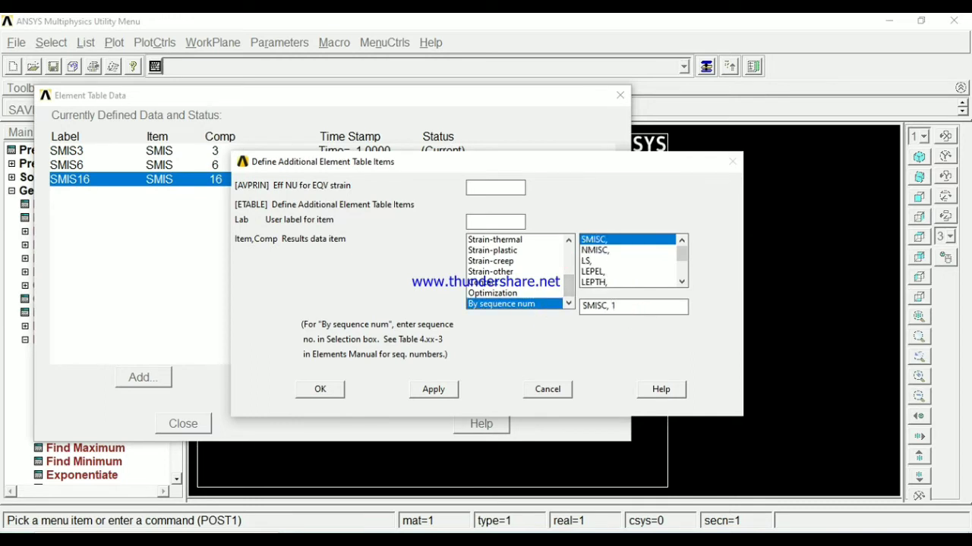
{"action": "left_click", "coordinate": [425, 393]}
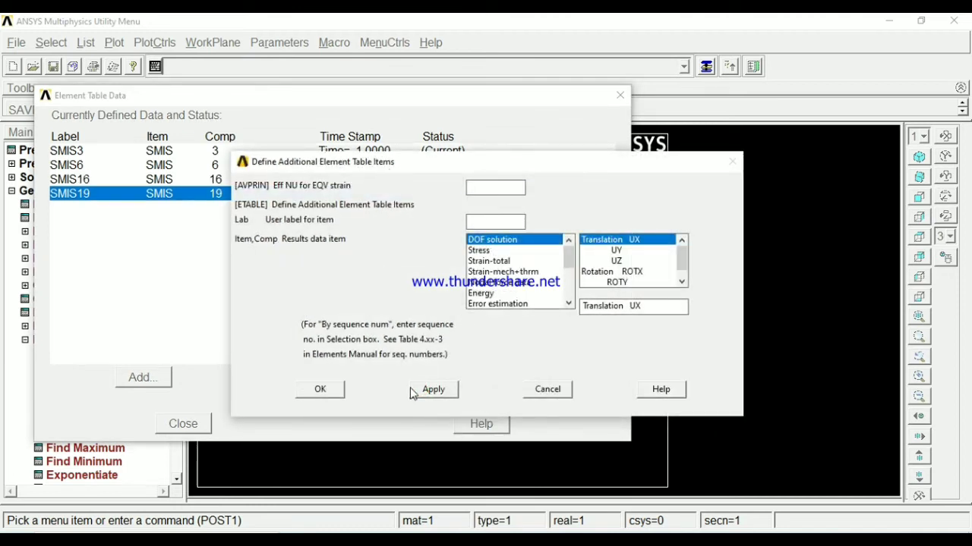
Step: Delete the surplus UX translation item from the element table and finish the table definition
{"action": "left_click", "coordinate": [309, 392]}
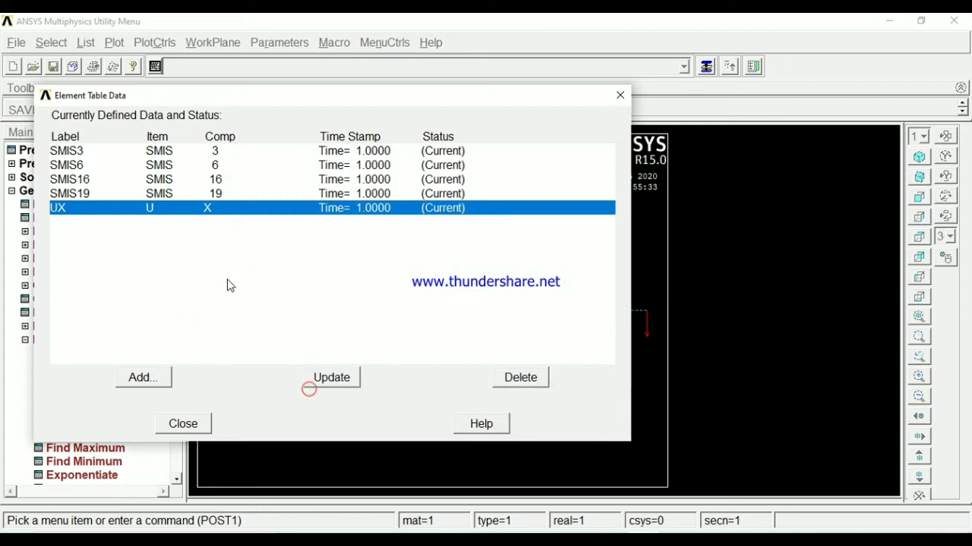
{"action": "left_click", "coordinate": [338, 208]}
{"action": "left_click", "coordinate": [522, 379]}
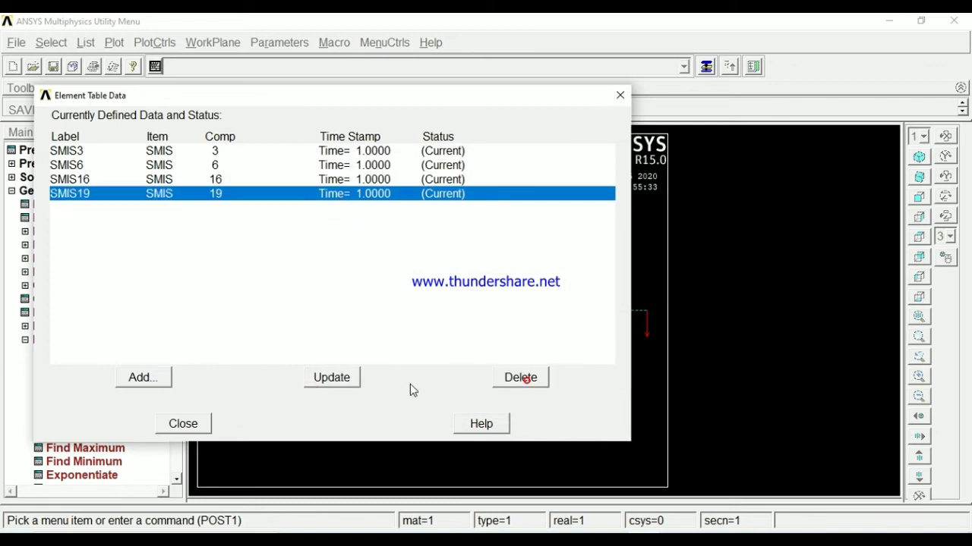
{"action": "left_click", "coordinate": [184, 424]}
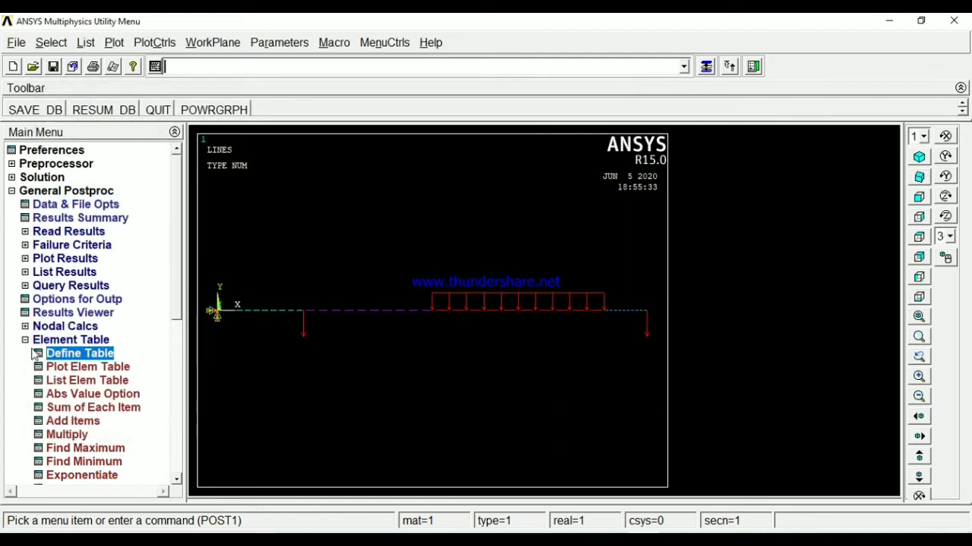
{"action": "left_click", "coordinate": [25, 340]}
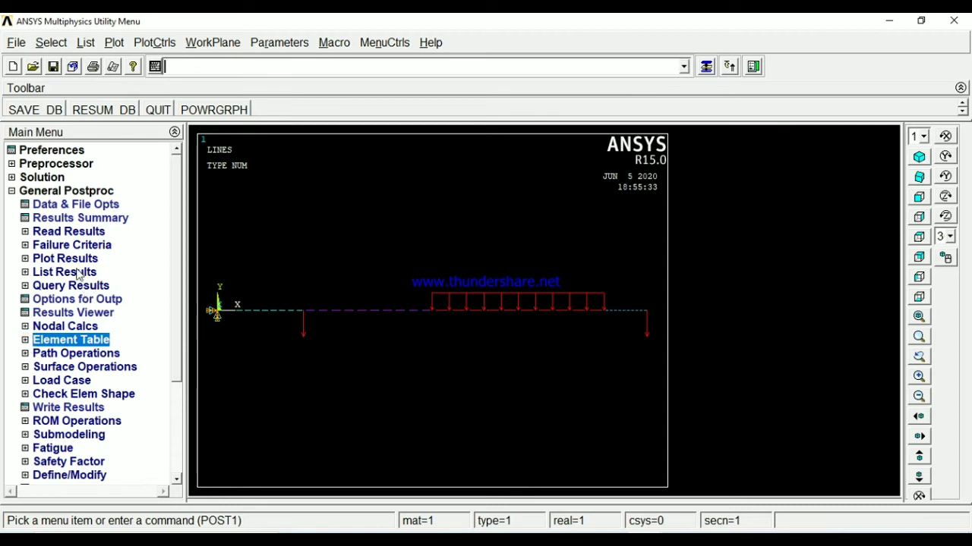
Step: Open the Mechanical APDL introductory tutorials and allow ANSYS Help Viewer through the firewall on public networks
{"action": "left_click", "coordinate": [430, 43]}
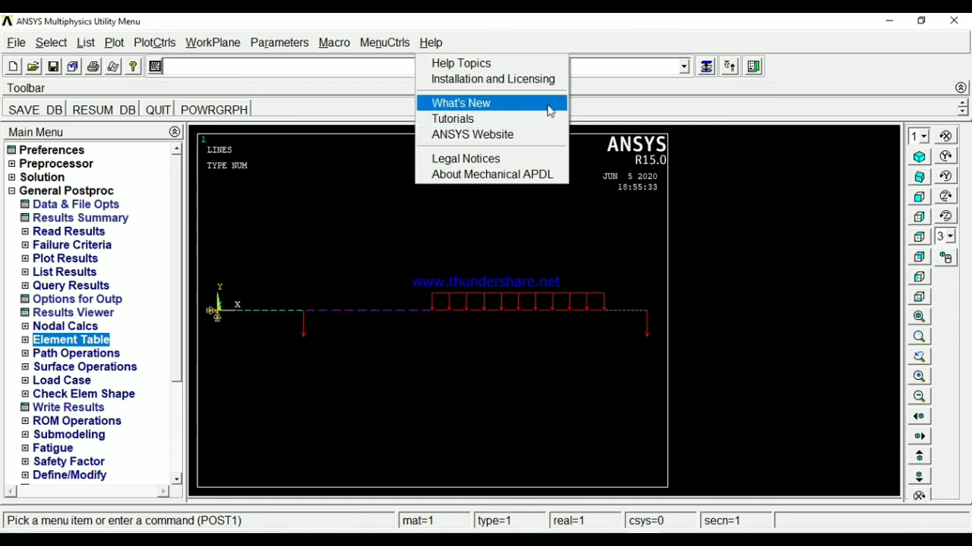
{"action": "left_click", "coordinate": [483, 120]}
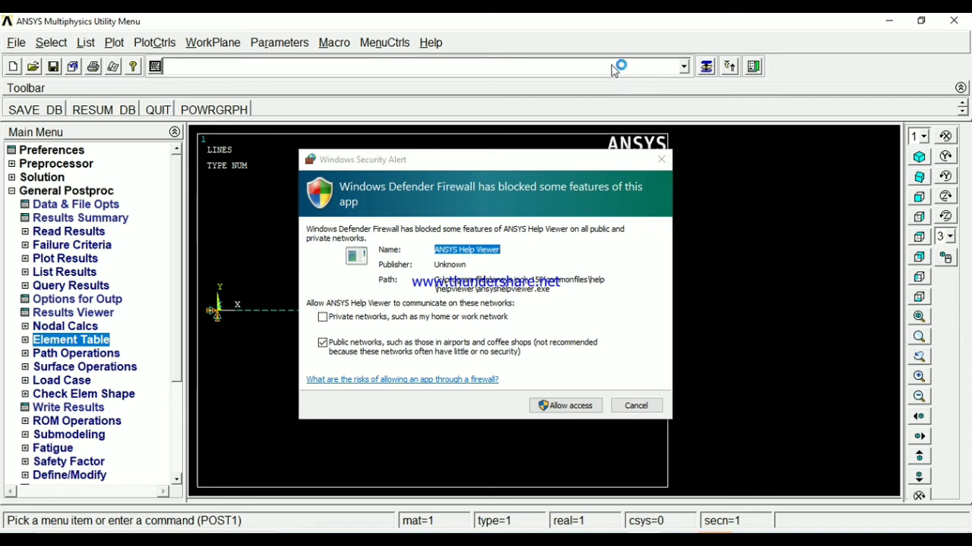
{"action": "left_click", "coordinate": [579, 406]}
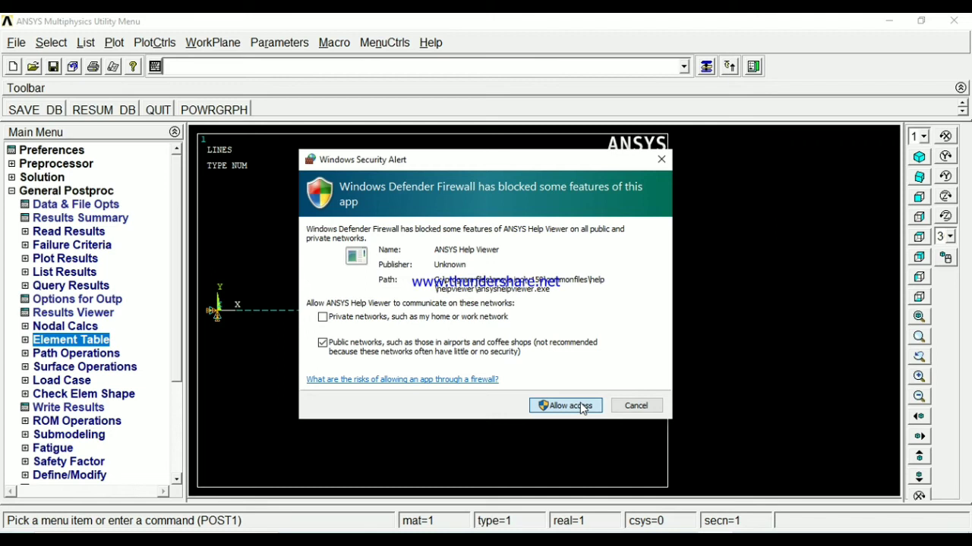
{"action": "left_click", "coordinate": [581, 407]}
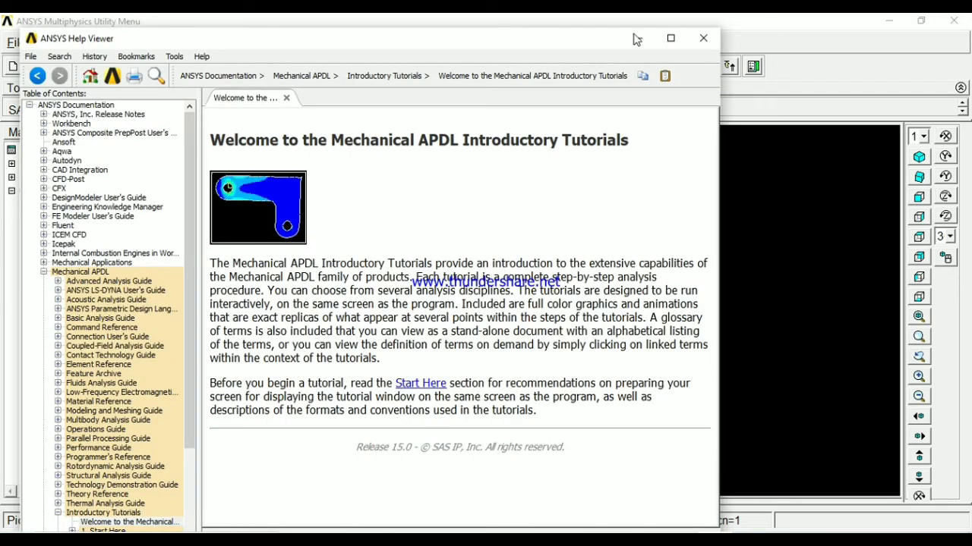
Step: Maximize the help viewer and expand the Part I Element Library within the Mechanical APDL Element Reference
{"action": "left_click", "coordinate": [670, 38]}
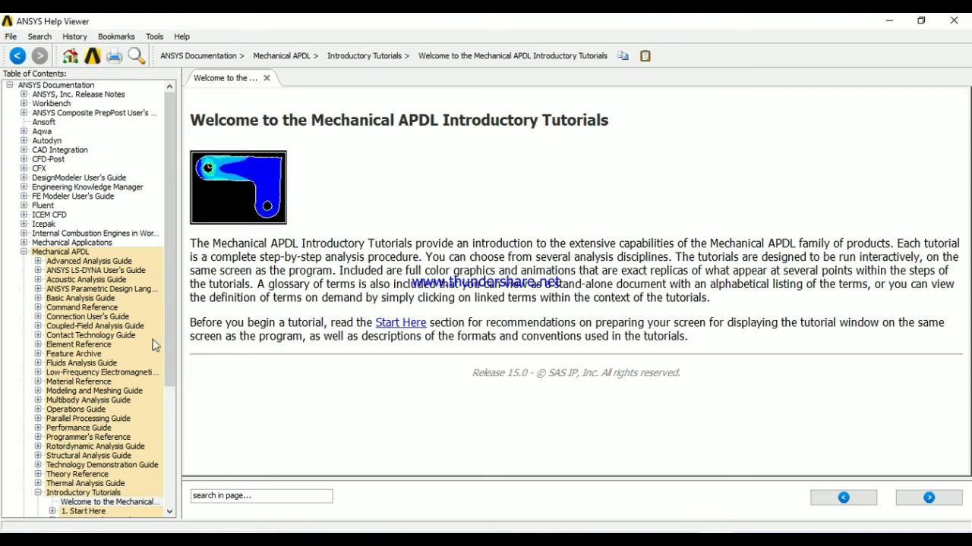
{"action": "left_click_drag", "start_coordinate": [174, 314], "coordinate": [142, 402]}
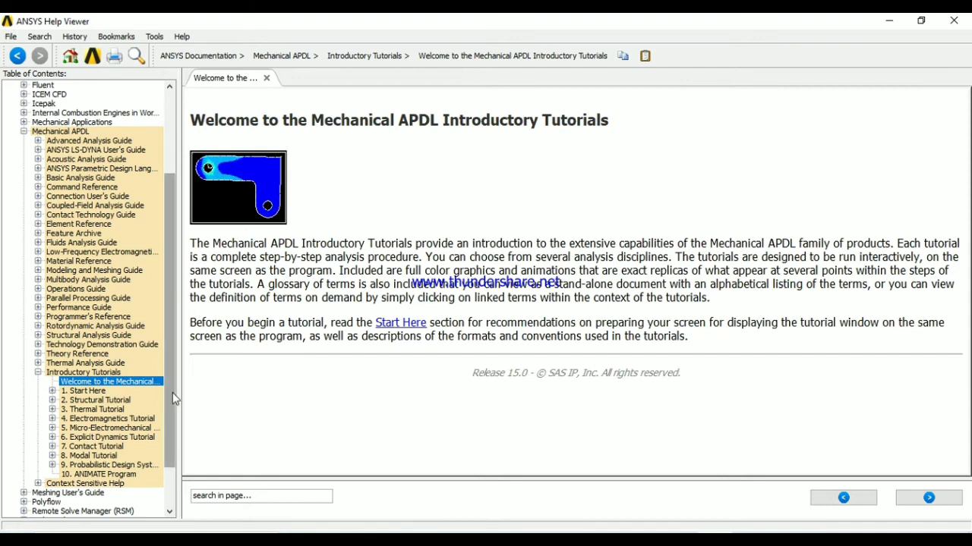
{"action": "left_click_drag", "start_coordinate": [171, 392], "coordinate": [166, 465]}
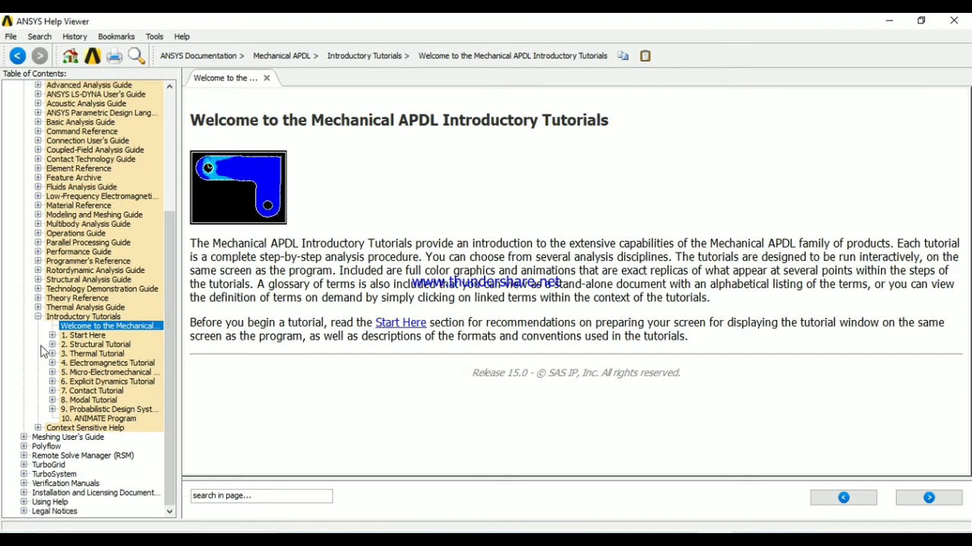
{"action": "left_click", "coordinate": [39, 170]}
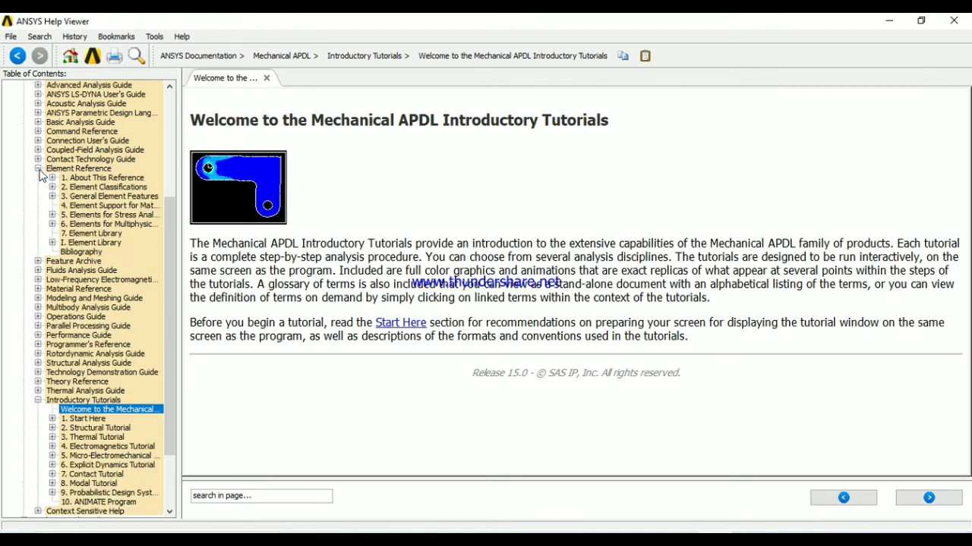
{"action": "left_click", "coordinate": [103, 235]}
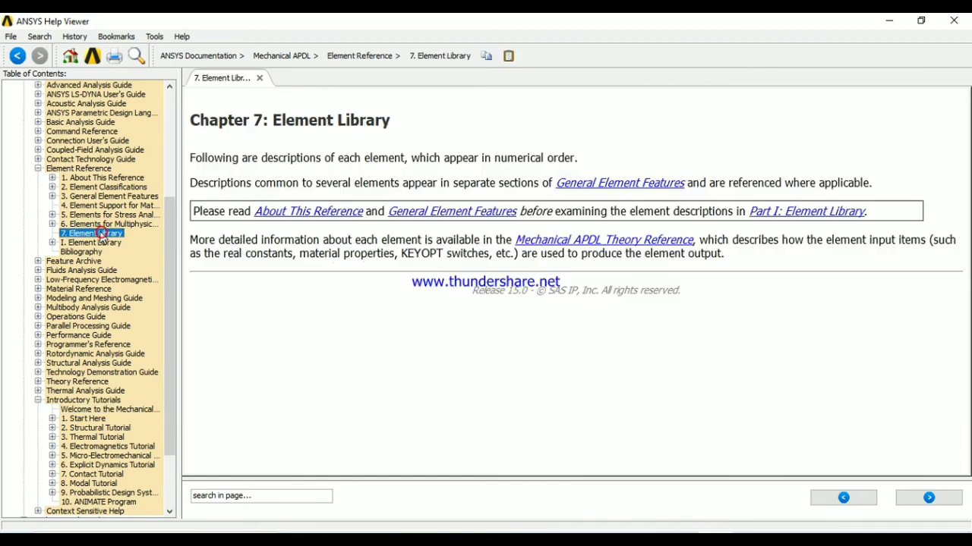
{"action": "double_click", "coordinate": [92, 245]}
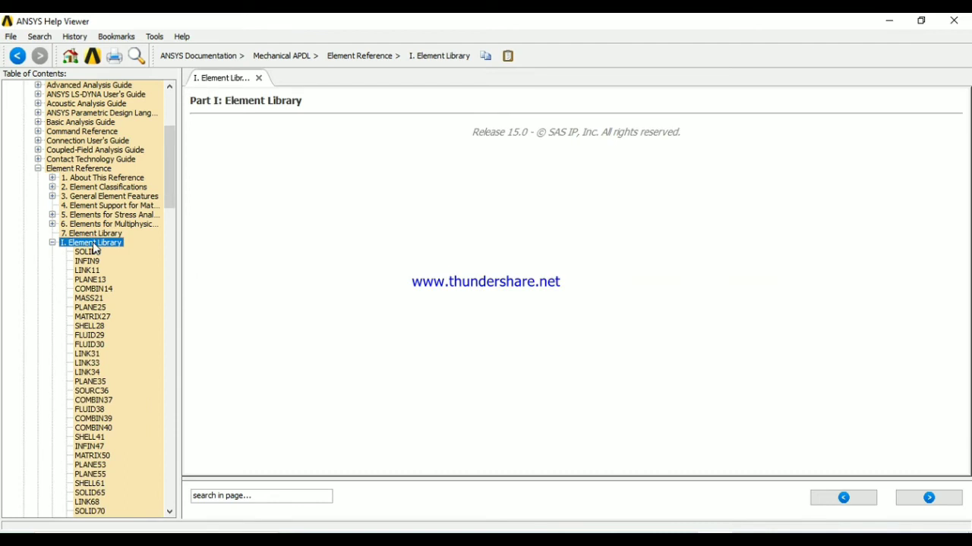
Step: Find BEAM188 in the Element Library and open its documentation page
{"action": "left_click_drag", "start_coordinate": [166, 176], "coordinate": [171, 400]}
{"action": "left_click_drag", "start_coordinate": [174, 446], "coordinate": [186, 212]}
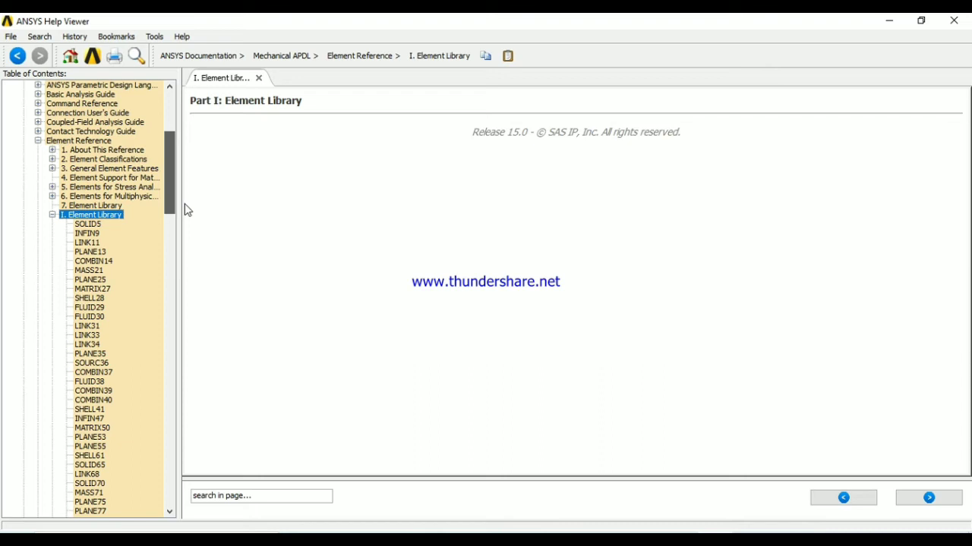
{"action": "left_click_drag", "start_coordinate": [184, 203], "coordinate": [193, 204]}
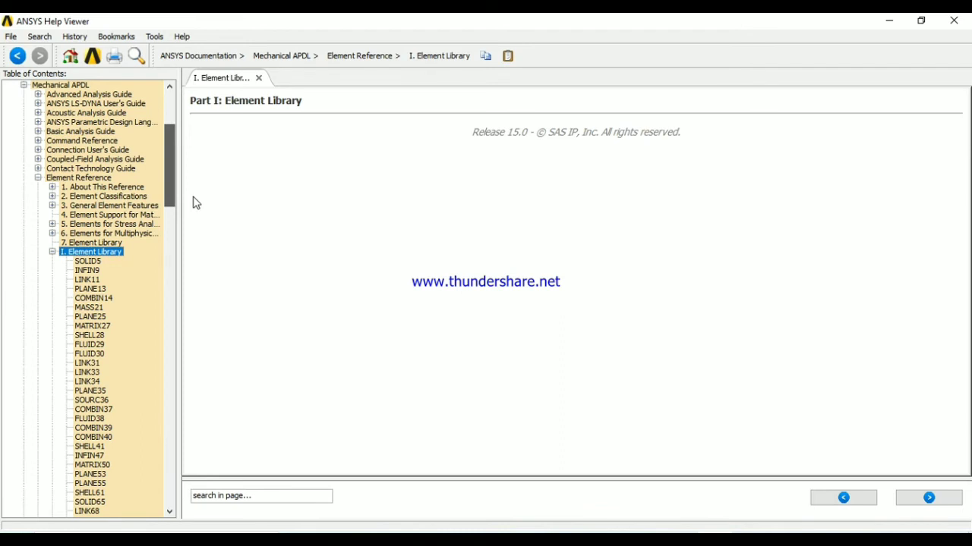
{"action": "left_click_drag", "start_coordinate": [193, 203], "coordinate": [215, 381]}
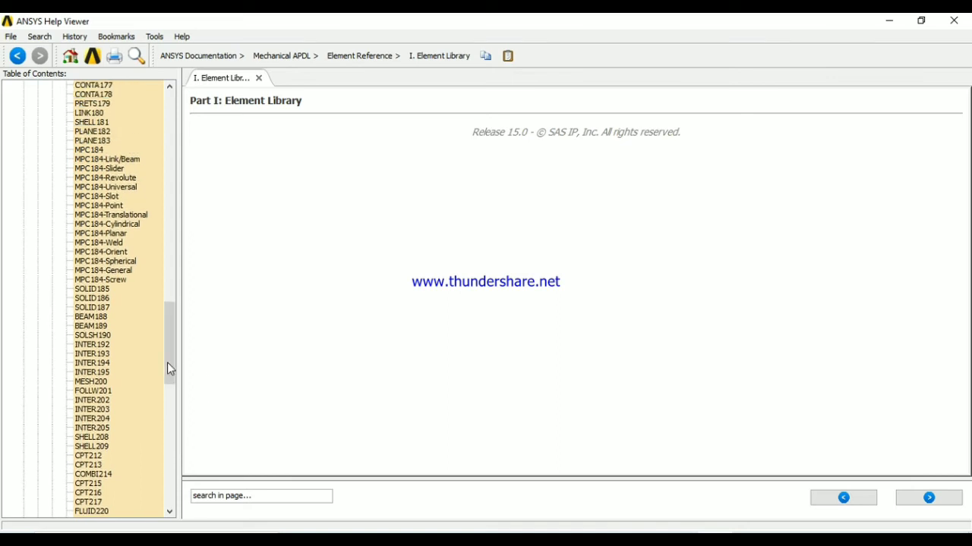
{"action": "left_click", "coordinate": [100, 317]}
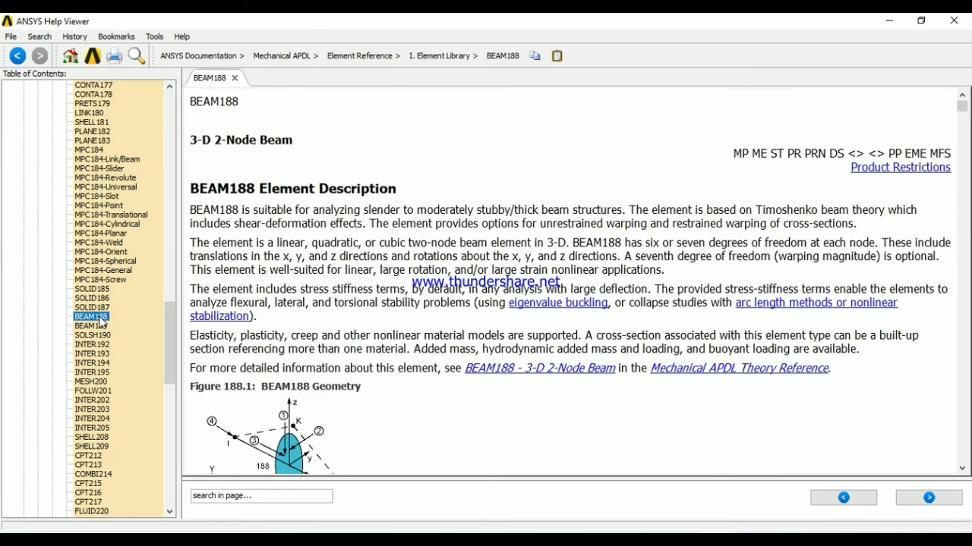
Step: Examine the section shear forces entry (SF:y, z) in the BEAM188 Element Output Definitions table
{"action": "left_click", "coordinate": [963, 108]}
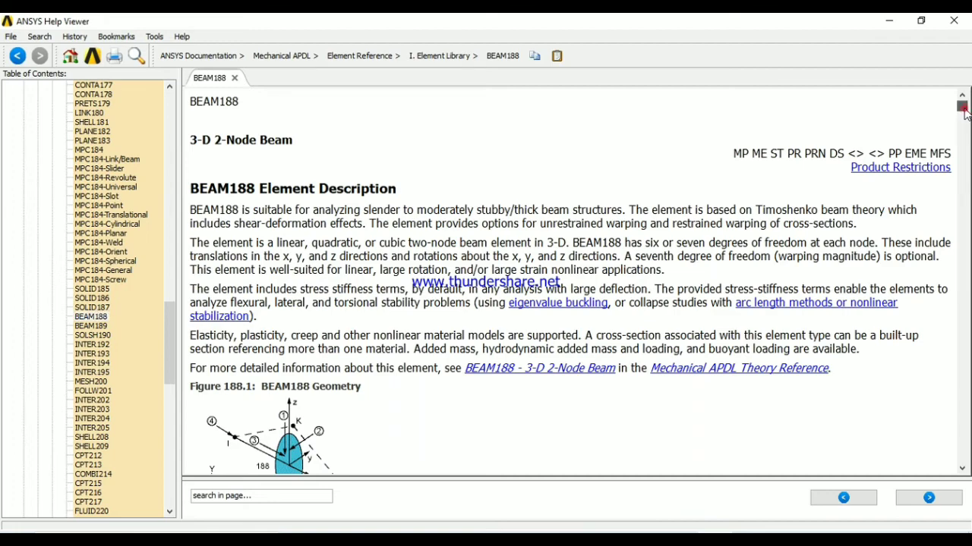
{"action": "left_click_drag", "start_coordinate": [963, 108], "coordinate": [961, 334]}
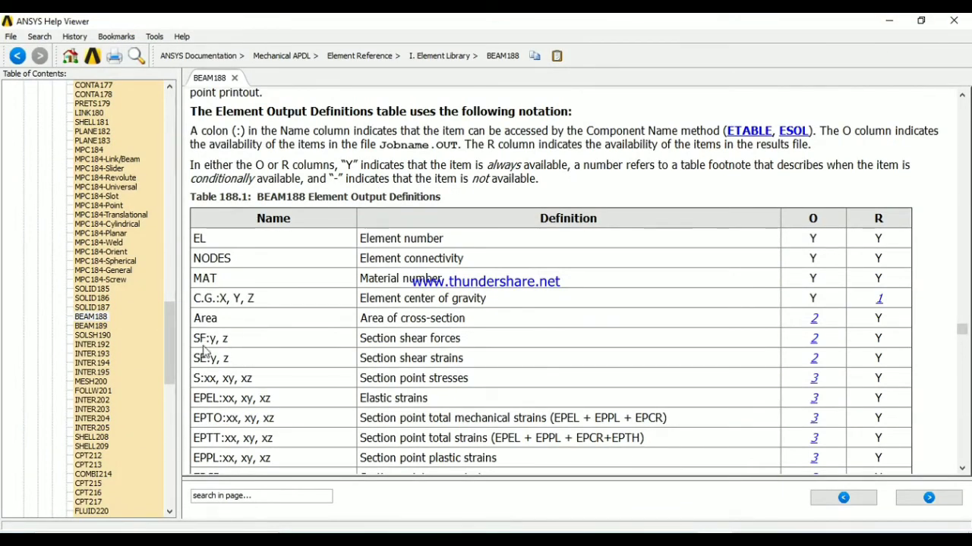
{"action": "left_click_drag", "start_coordinate": [204, 337], "coordinate": [202, 336]}
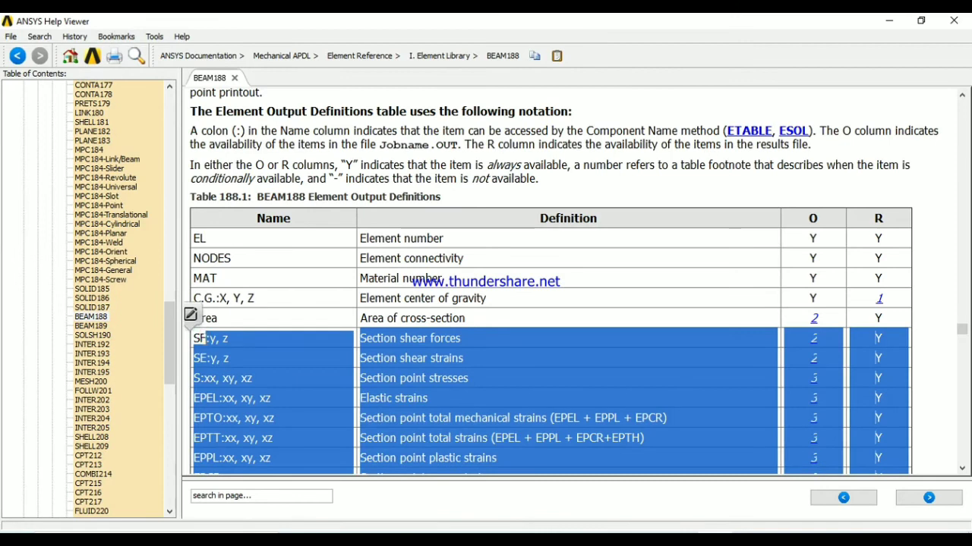
{"action": "left_click", "coordinate": [206, 327]}
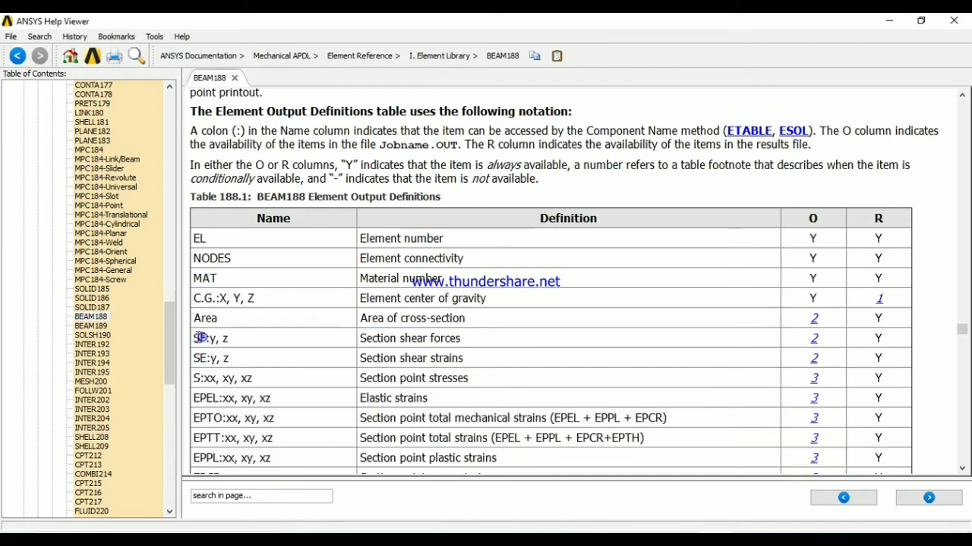
{"action": "left_click_drag", "start_coordinate": [201, 338], "coordinate": [215, 342]}
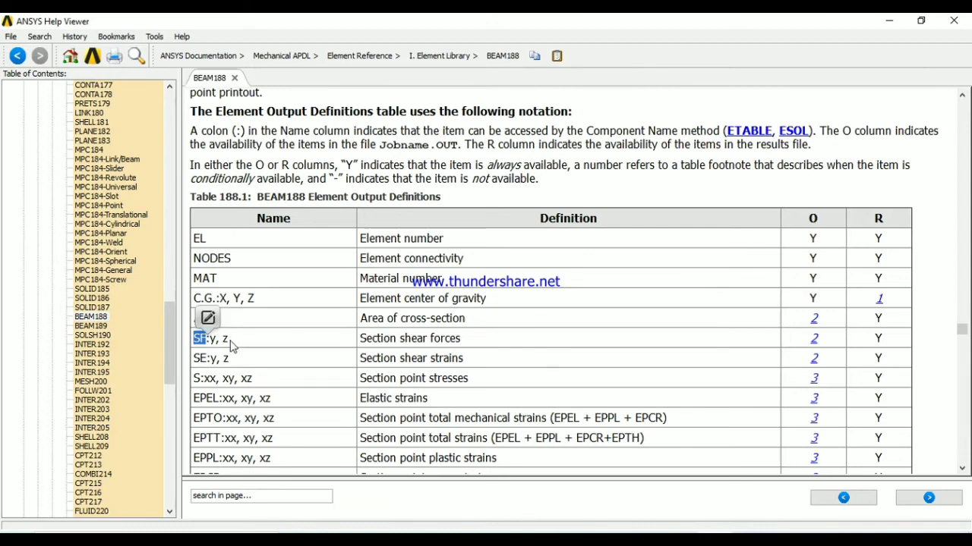
{"action": "left_click_drag", "start_coordinate": [216, 341], "coordinate": [211, 342]}
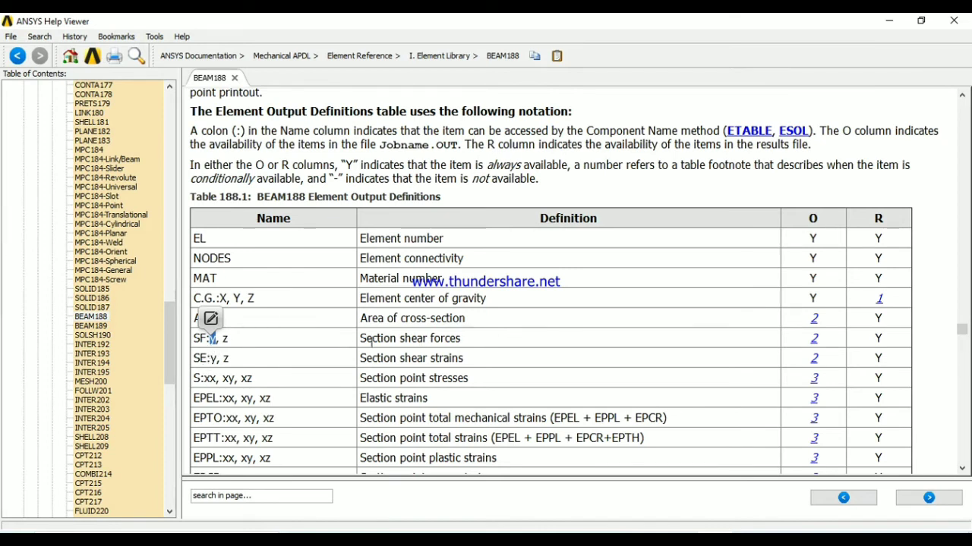
{"action": "left_click", "coordinate": [357, 339], "text": "shift"}
{"action": "left_click_drag", "start_coordinate": [491, 347], "coordinate": [416, 339]}
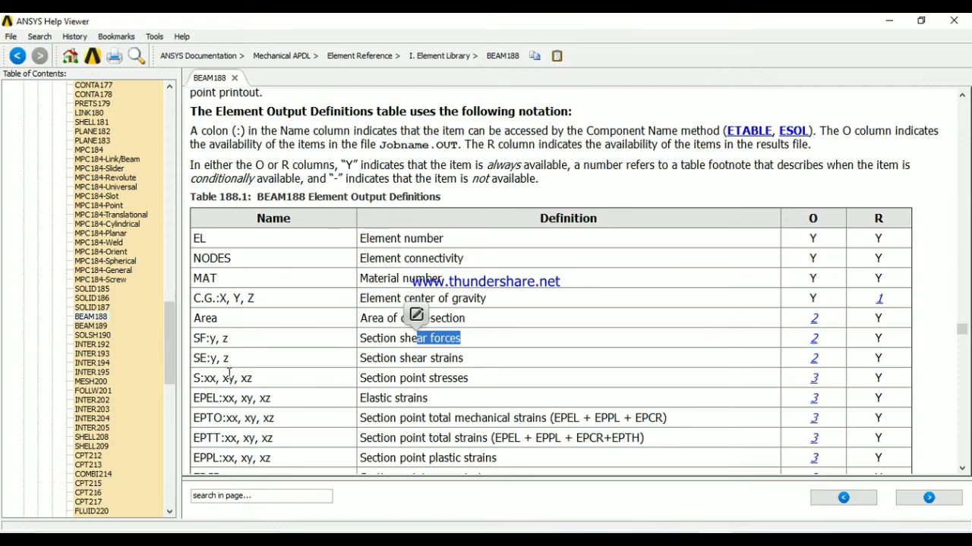
Step: Examine the bending moments entry (My, Mz) further down the BEAM188 Element Output Definitions table
{"action": "scroll", "coordinate": [270, 427], "scroll_direction": "down", "scroll_amount": 1}
{"action": "scroll", "coordinate": [270, 431], "scroll_direction": "down", "scroll_amount": 5}
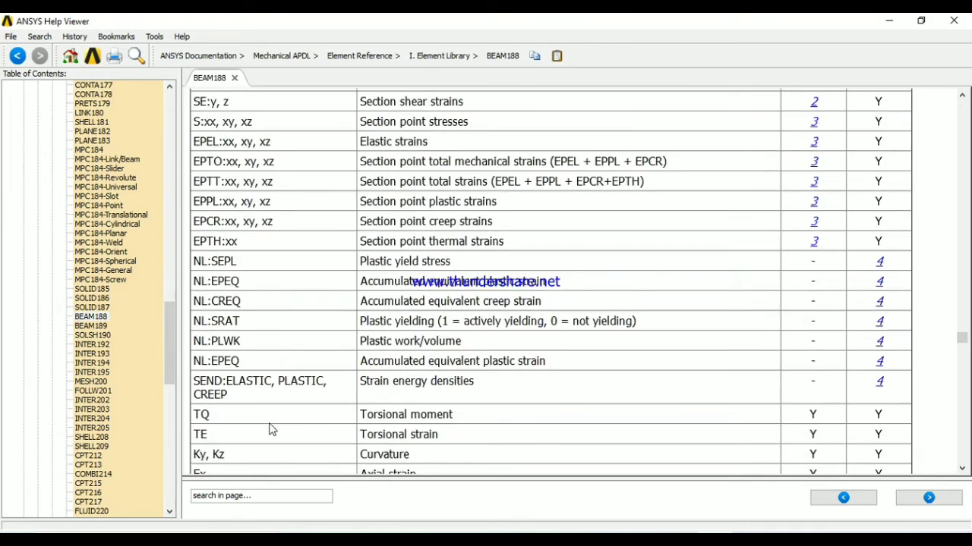
{"action": "scroll", "coordinate": [242, 445], "scroll_direction": "down", "scroll_amount": 6}
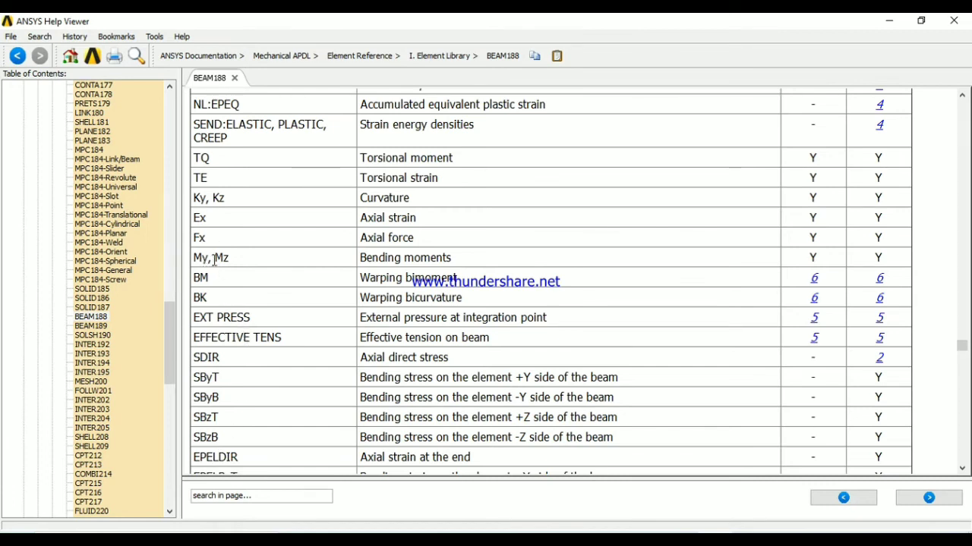
{"action": "left_click_drag", "start_coordinate": [214, 259], "coordinate": [193, 259]}
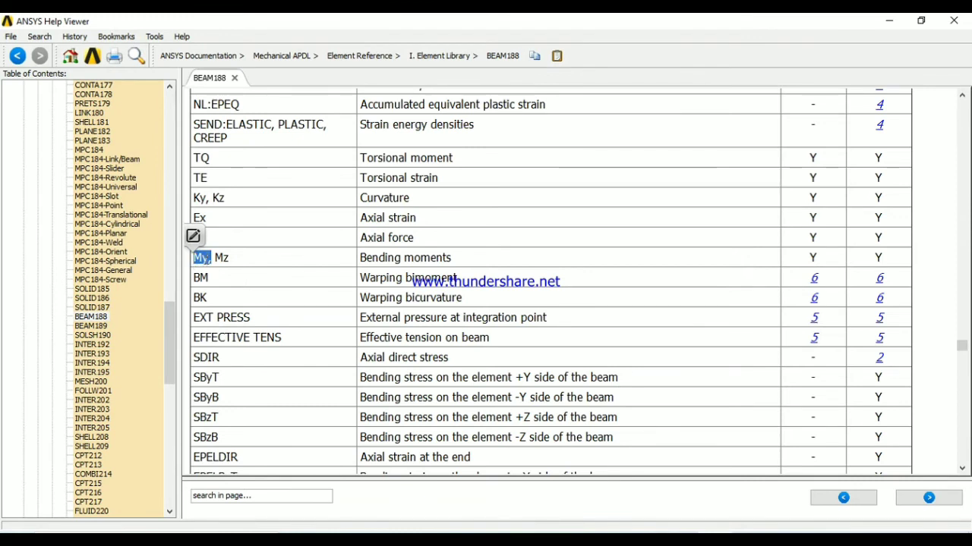
{"action": "left_click_drag", "start_coordinate": [214, 259], "coordinate": [531, 472]}
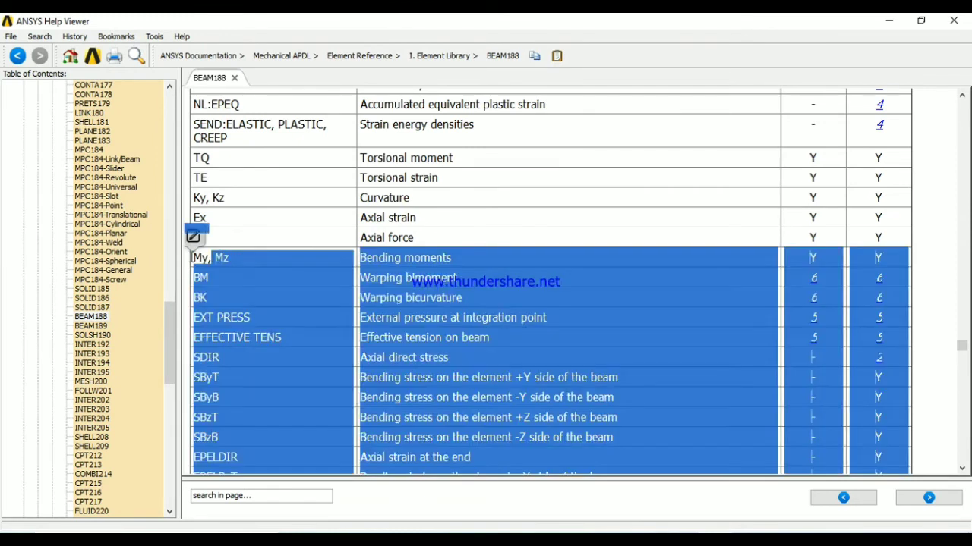
{"action": "left_click", "coordinate": [261, 261]}
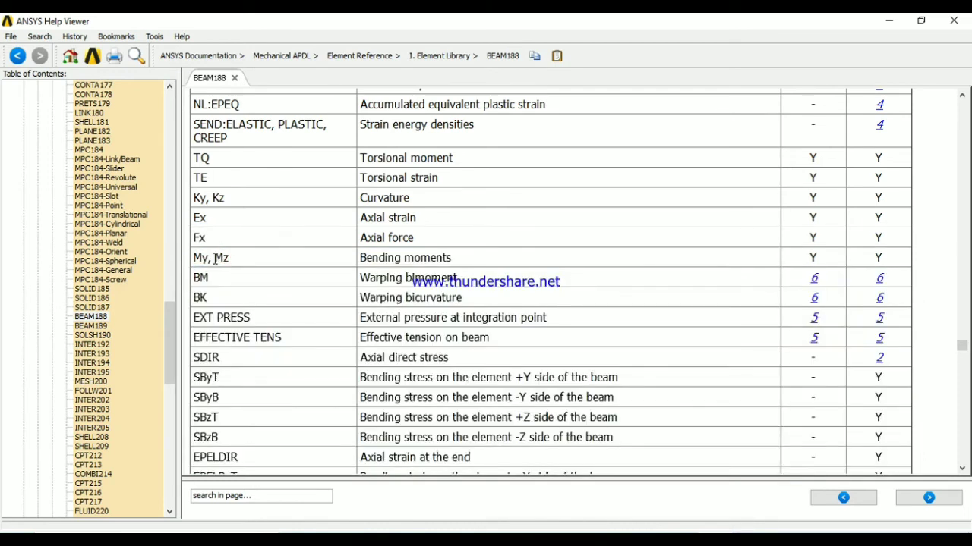
{"action": "double_click", "coordinate": [215, 258]}
{"action": "mouse_move", "coordinate": [238, 258]}
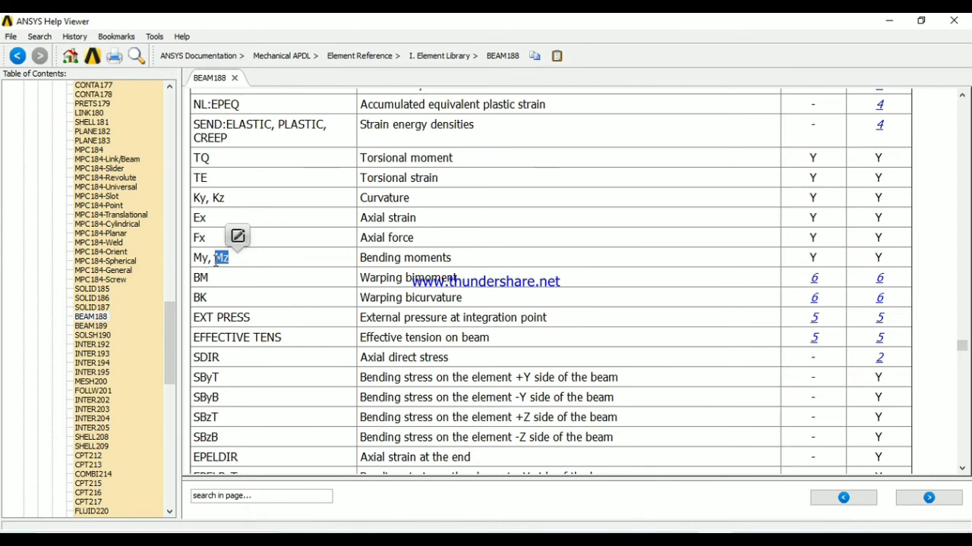
{"action": "left_click_drag", "start_coordinate": [217, 260], "coordinate": [194, 259]}
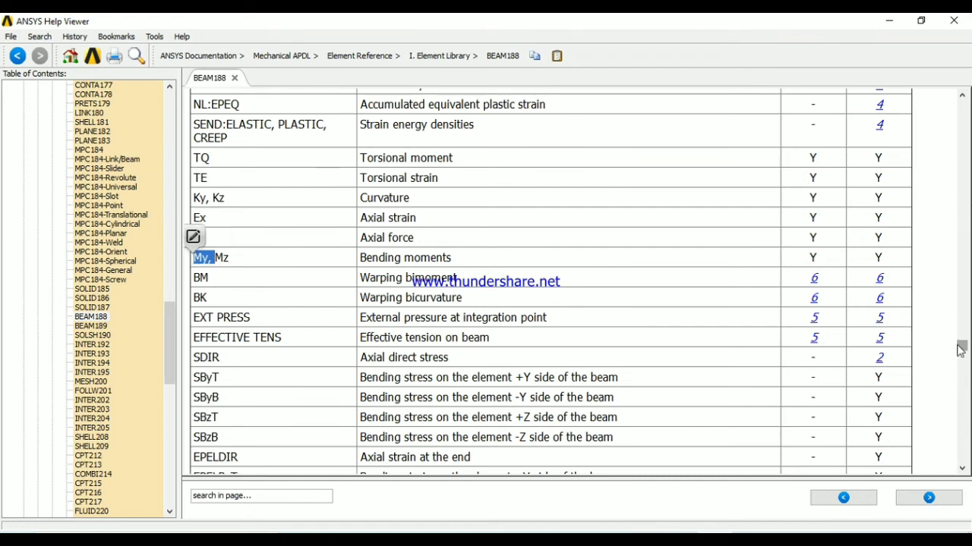
Step: Look up the SMISC sequence numbers for SFy, My and Mz in the BEAM188 Item and Sequence Numbers table
{"action": "left_click_drag", "start_coordinate": [960, 350], "coordinate": [958, 394]}
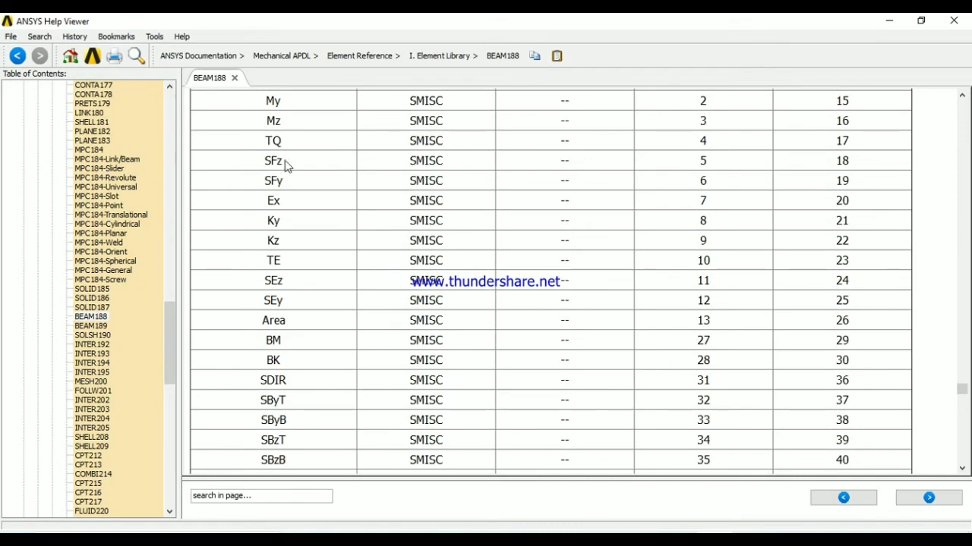
{"action": "double_click", "coordinate": [275, 181]}
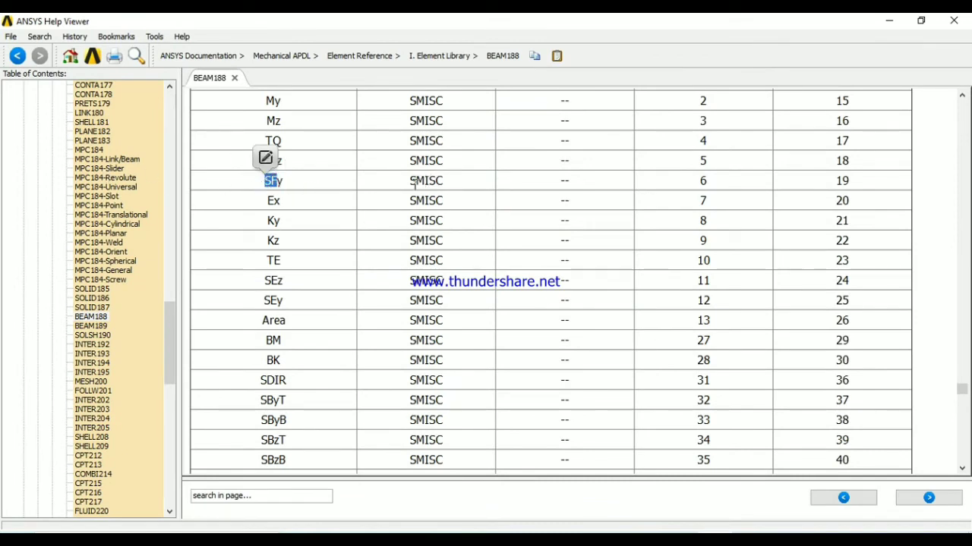
{"action": "left_click_drag", "start_coordinate": [410, 181], "coordinate": [877, 179]}
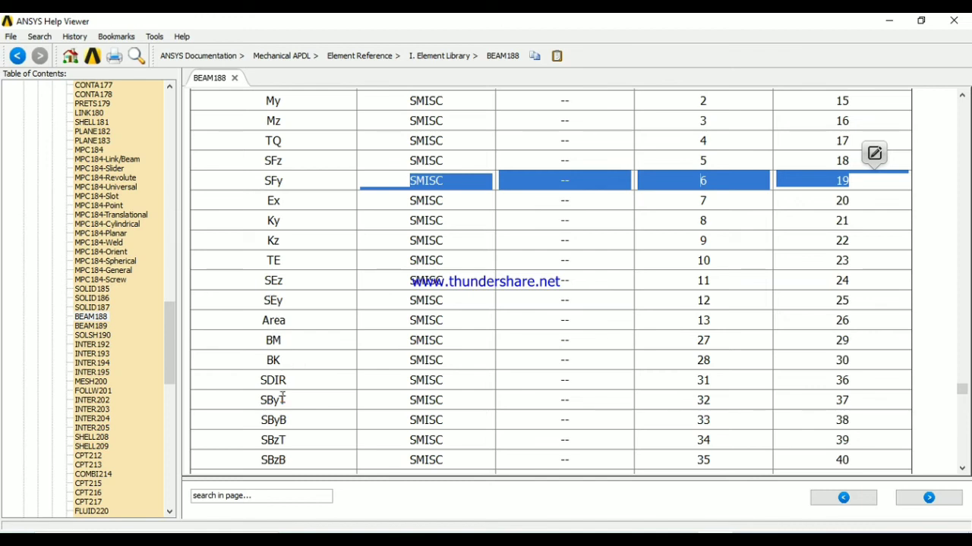
{"action": "left_click", "coordinate": [263, 103]}
{"action": "left_click_drag", "start_coordinate": [277, 100], "coordinate": [864, 116]}
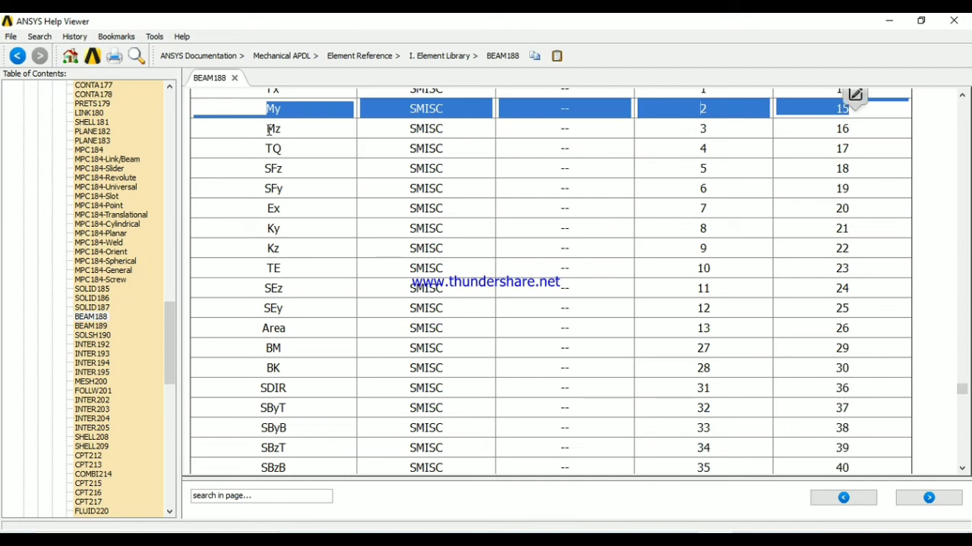
{"action": "left_click_drag", "start_coordinate": [265, 129], "coordinate": [873, 126]}
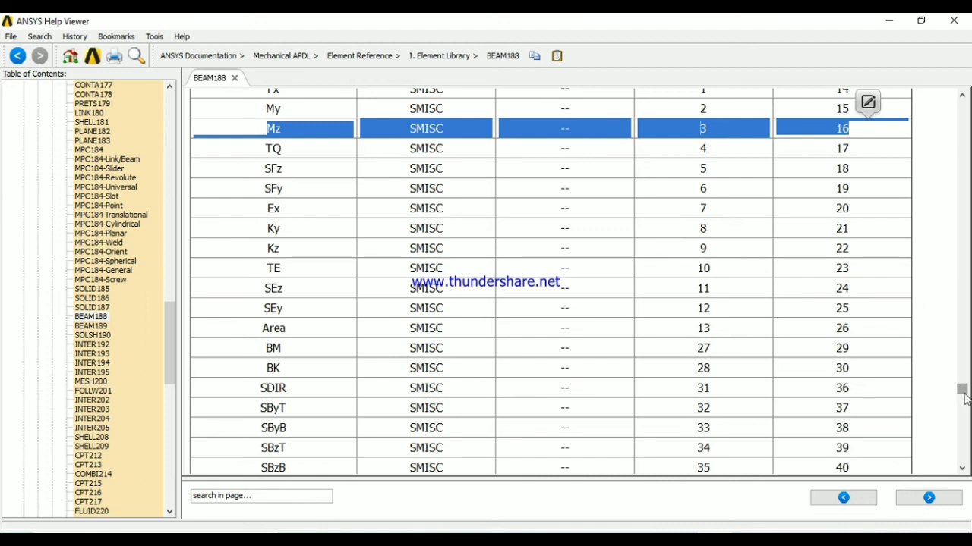
Step: Review the Element Output Definitions table again and return to Table 188.2, BEAM188 Item and Sequence Numbers
{"action": "left_click_drag", "start_coordinate": [963, 389], "coordinate": [963, 367]}
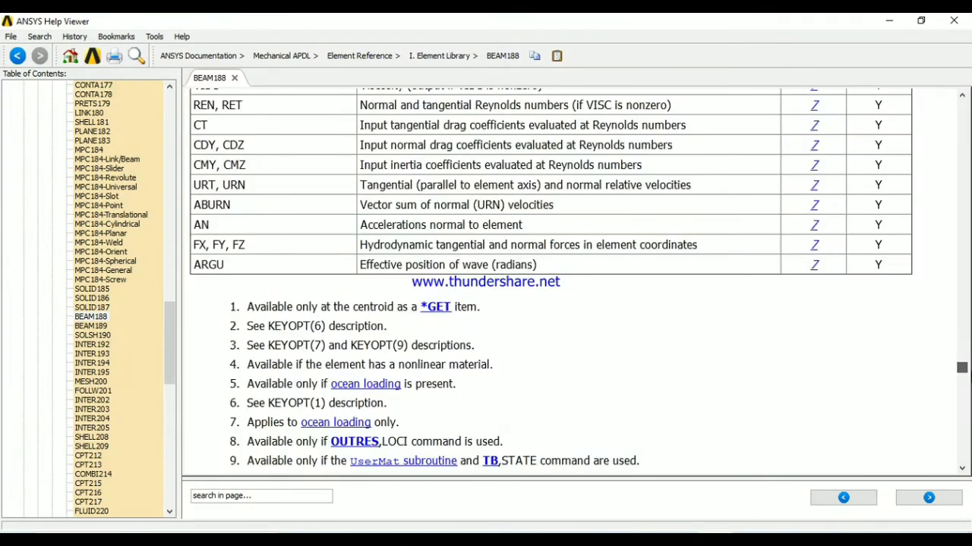
{"action": "scroll", "coordinate": [969, 368], "scroll_direction": "up", "scroll_amount": 5}
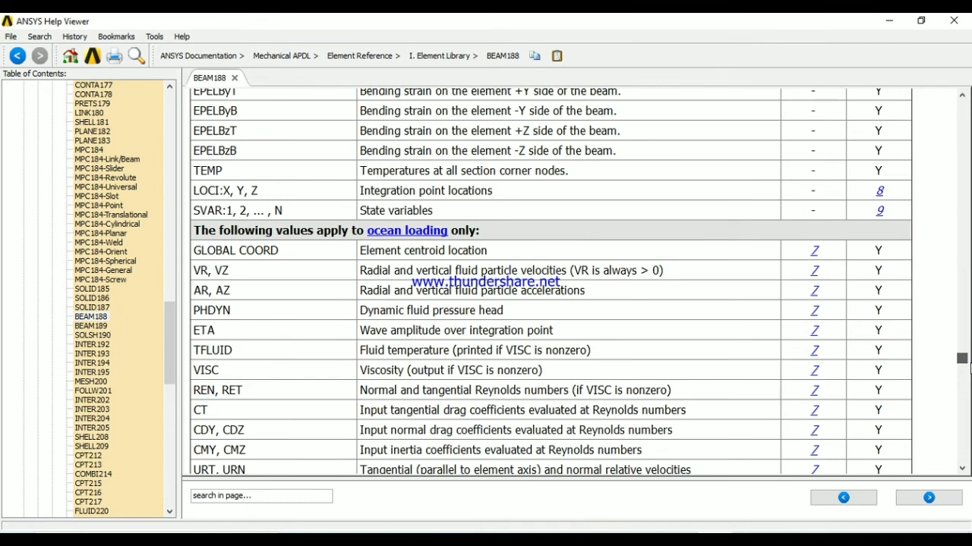
{"action": "left_click_drag", "start_coordinate": [970, 368], "coordinate": [969, 356]}
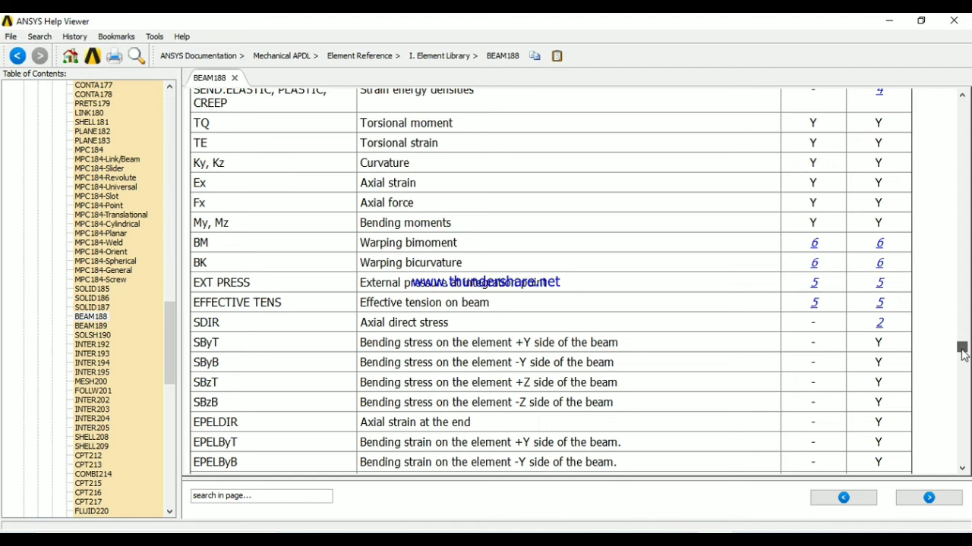
{"action": "mouse_move", "coordinate": [962, 353]}
{"action": "left_mouse_down"}
{"action": "mouse_move", "coordinate": [962, 363]}
{"action": "mouse_move", "coordinate": [962, 347]}
{"action": "left_mouse_up"}
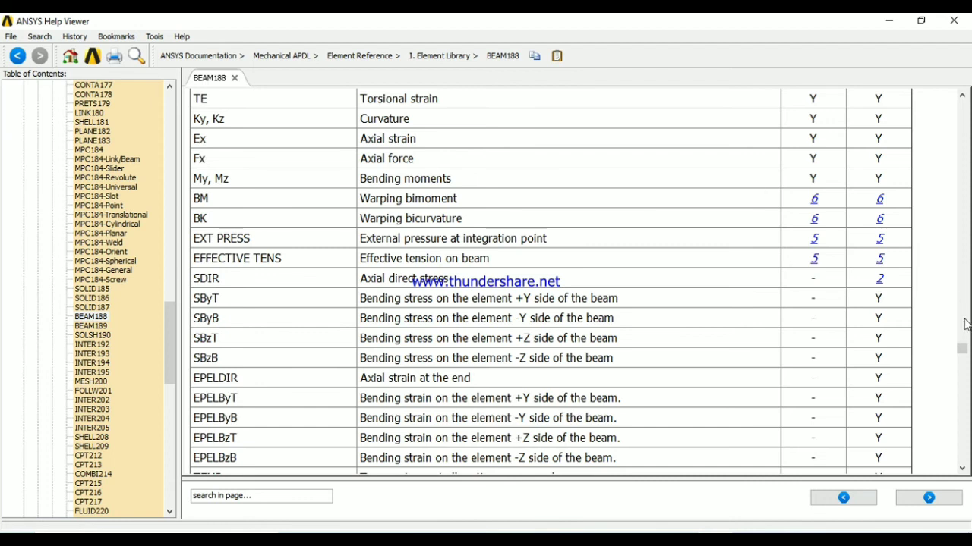
{"action": "left_click_drag", "start_coordinate": [959, 351], "coordinate": [962, 334]}
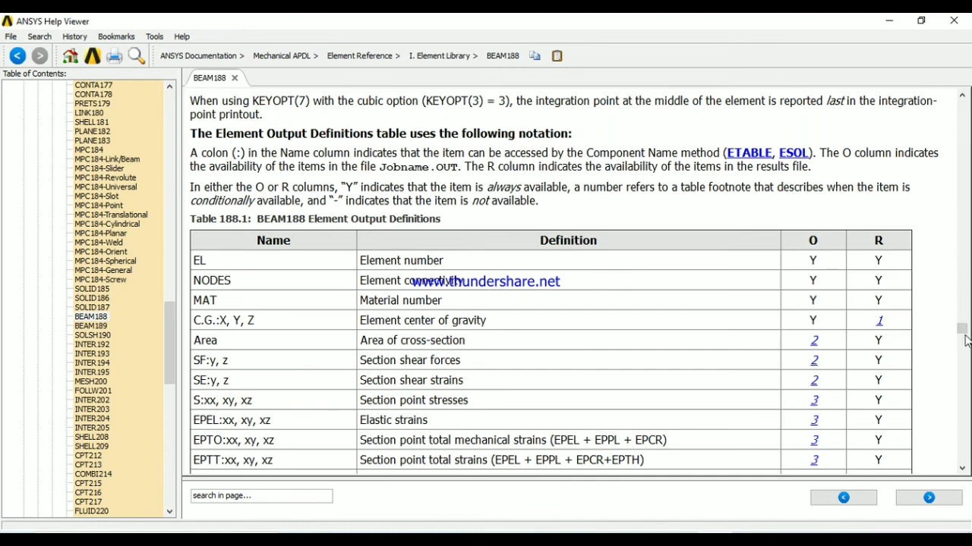
{"action": "left_click_drag", "start_coordinate": [963, 330], "coordinate": [962, 387]}
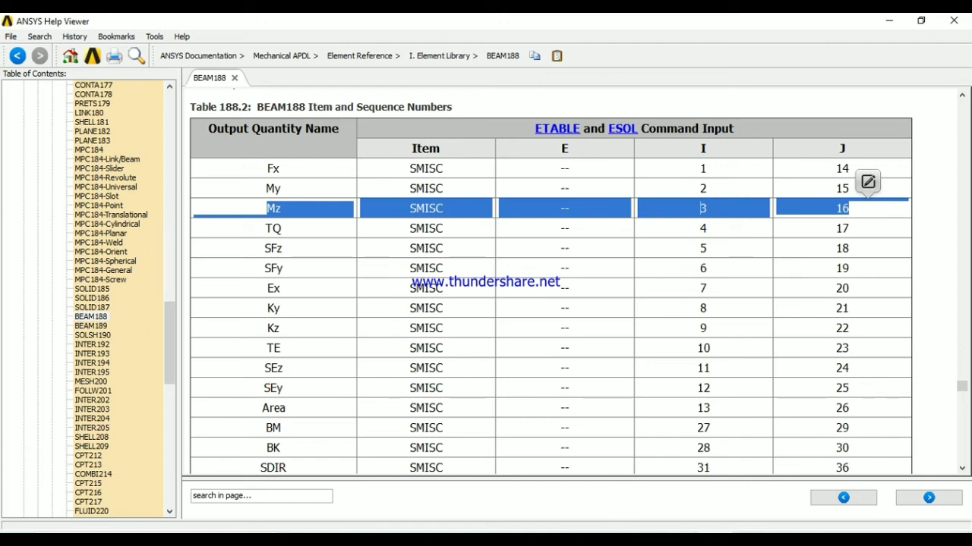
Step: Return to the ANSYS Multiphysics Utility Menu window and add the by-sequence-number item SMISC, 2 to the element table
{"action": "left_click", "coordinate": [645, 540]}
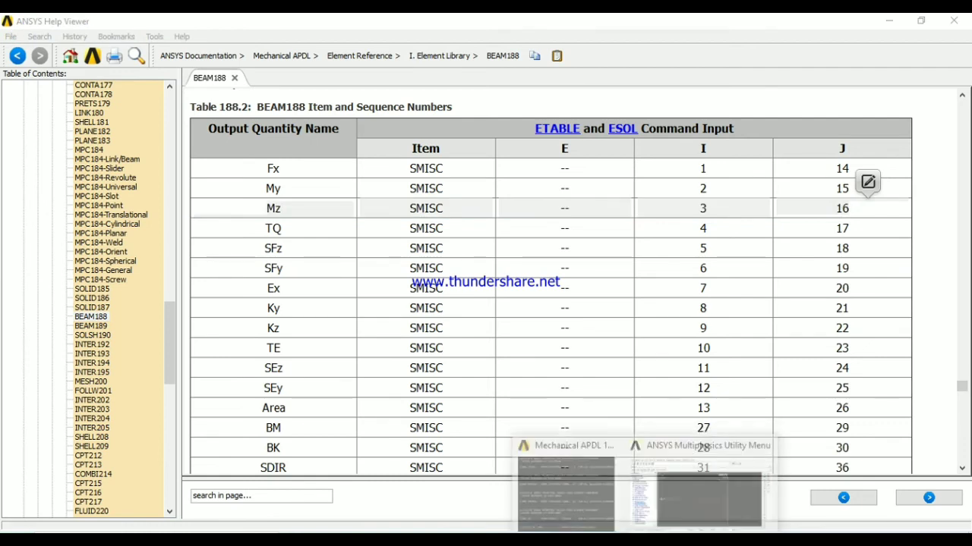
{"action": "mouse_move", "coordinate": [761, 486]}
{"action": "left_click", "coordinate": [712, 494]}
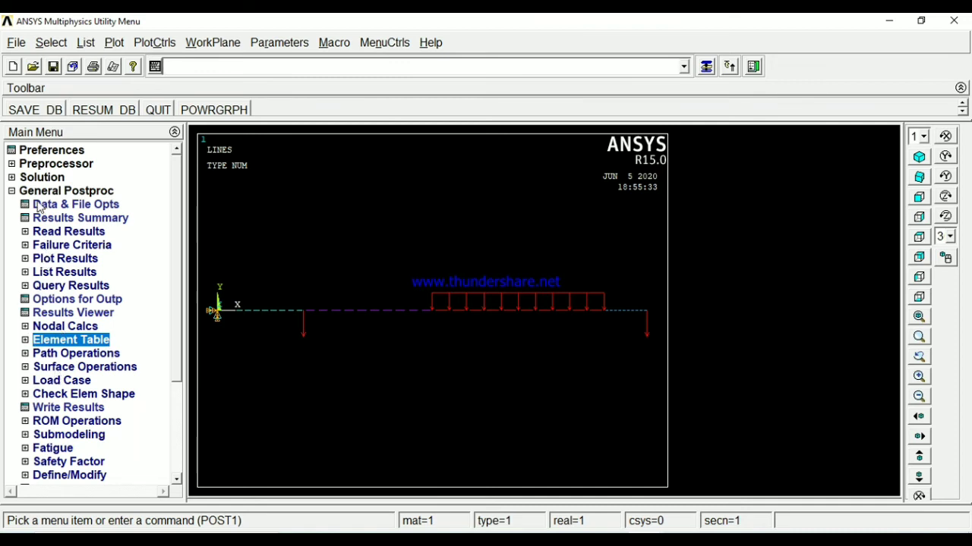
{"action": "left_click", "coordinate": [59, 338]}
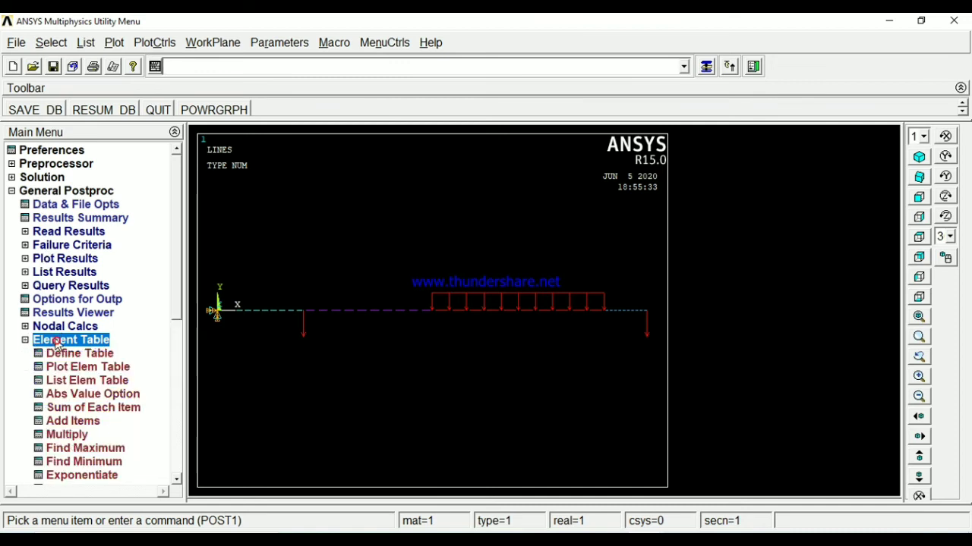
{"action": "left_click", "coordinate": [69, 355]}
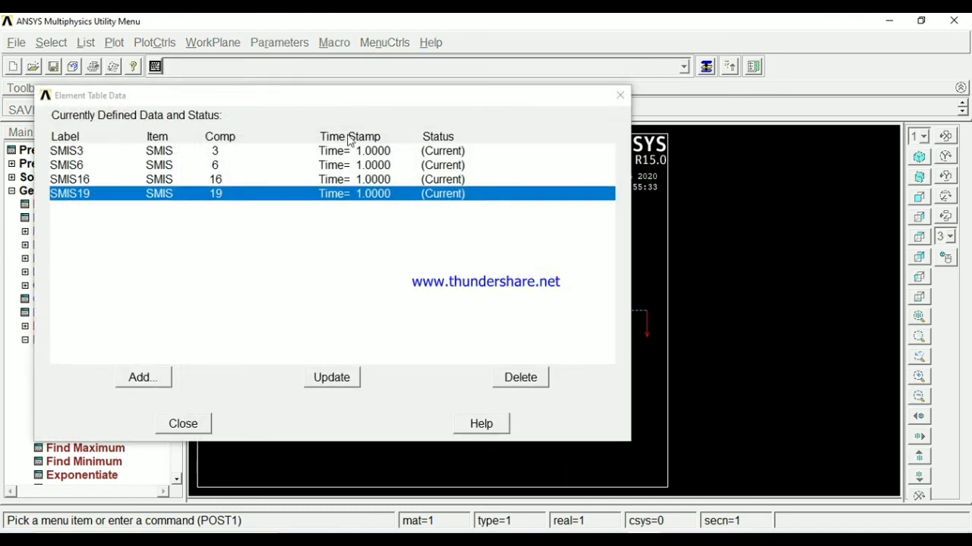
{"action": "left_click", "coordinate": [142, 377]}
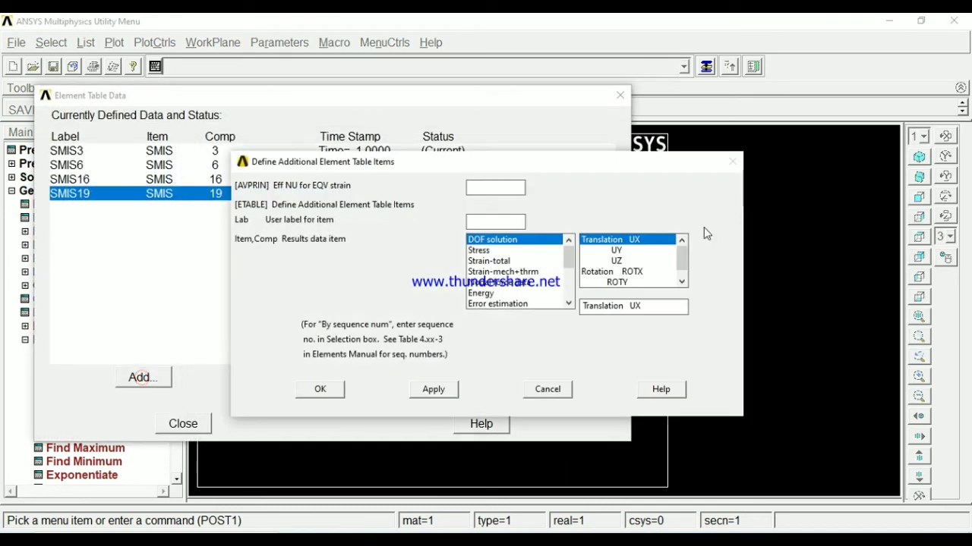
{"action": "scroll", "coordinate": [573, 278], "scroll_direction": "down", "scroll_amount": 1}
{"action": "scroll", "coordinate": [570, 262], "scroll_direction": "down", "scroll_amount": 3}
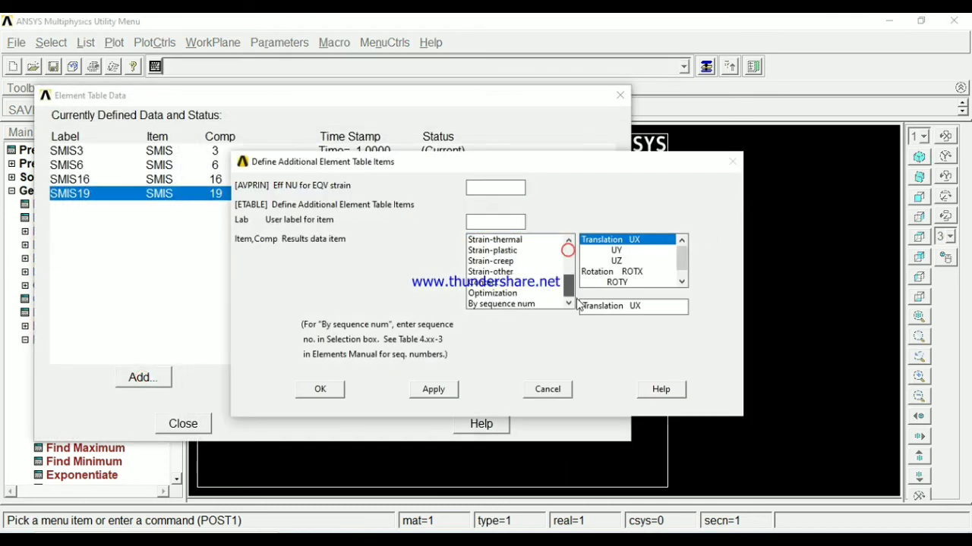
{"action": "left_click", "coordinate": [535, 304]}
{"action": "left_click", "coordinate": [618, 306]}
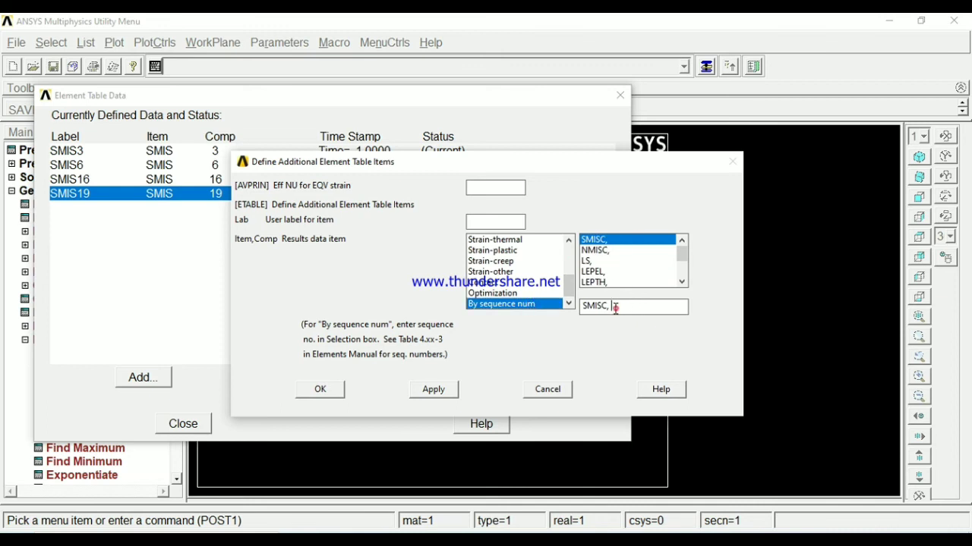
{"action": "type", "text": "2"}
{"action": "left_click", "coordinate": [433, 390]}
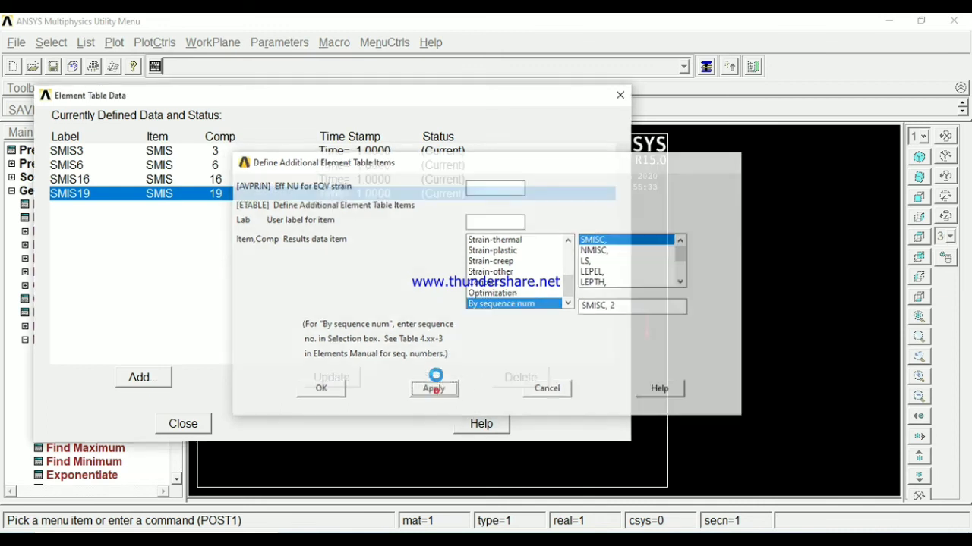
Step: Add the by-sequence-number item SMISC, 15 to the element table and close the element table data
{"action": "scroll", "coordinate": [569, 262], "scroll_direction": "down", "scroll_amount": 3}
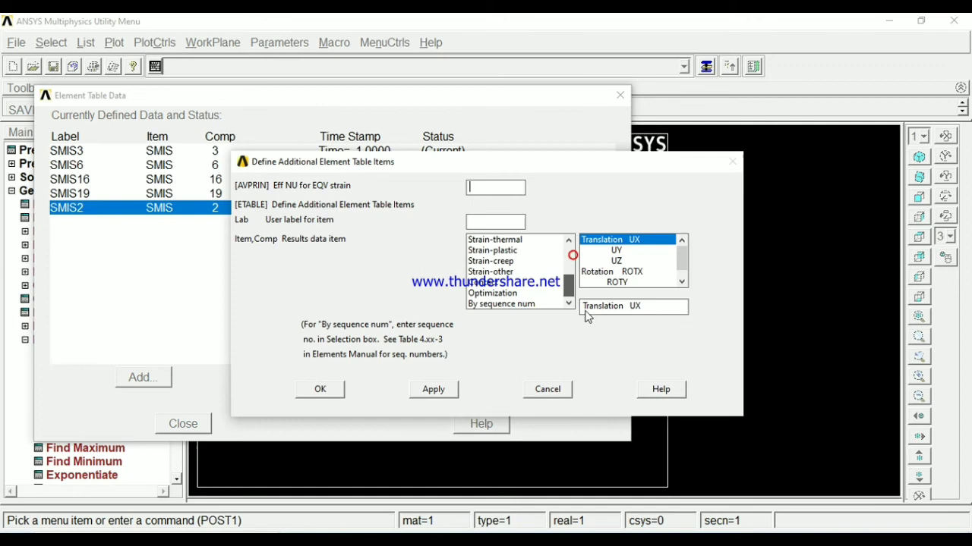
{"action": "left_click", "coordinate": [500, 304]}
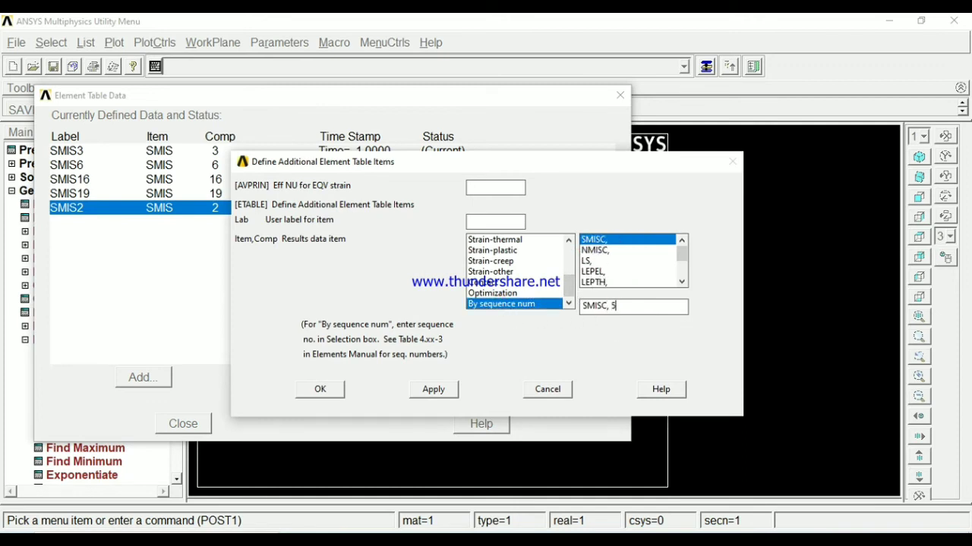
{"action": "left_click", "coordinate": [613, 305]}
{"action": "type", "text": "15"}
{"action": "left_click", "coordinate": [322, 389]}
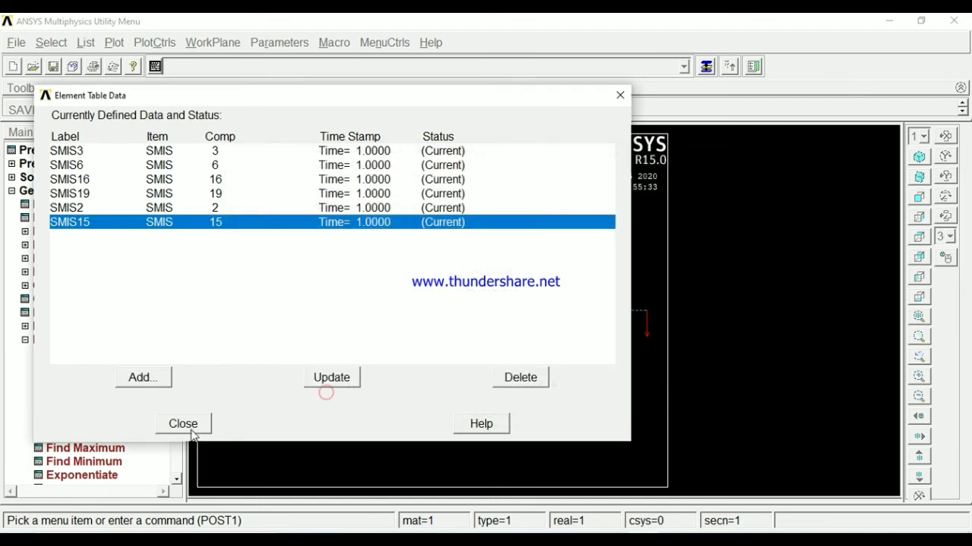
{"action": "left_click", "coordinate": [186, 425]}
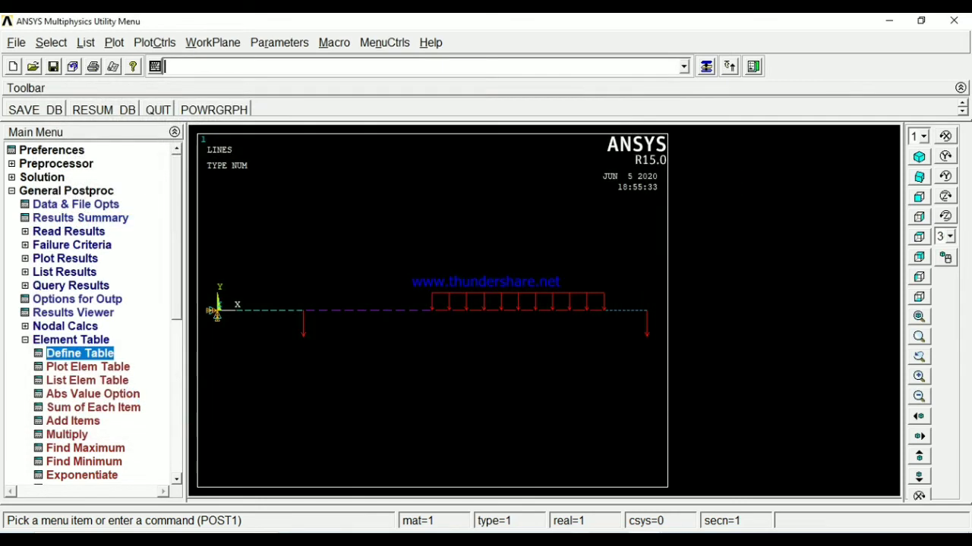
{"action": "left_click", "coordinate": [25, 340]}
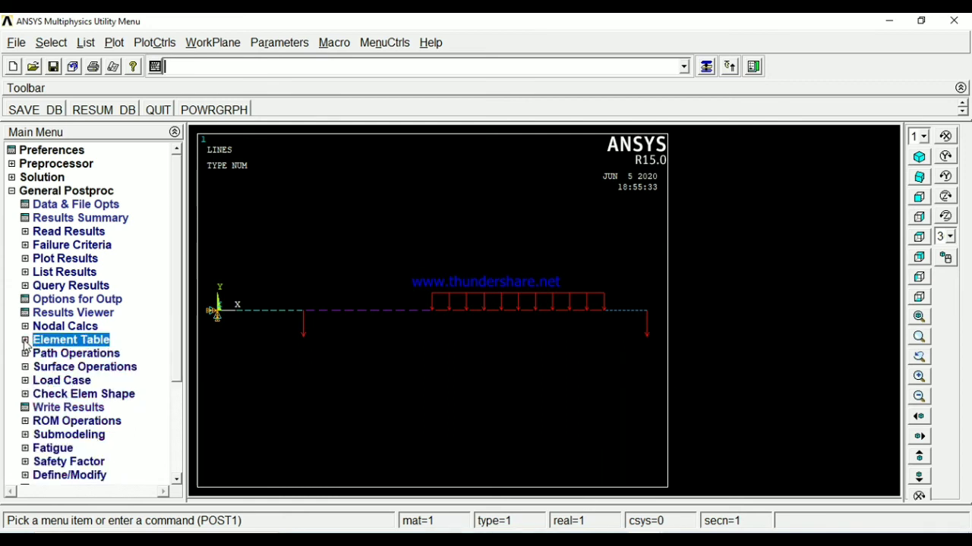
Step: Plot the beam's deformed shape together with its undeformed shape
{"action": "left_click", "coordinate": [60, 260]}
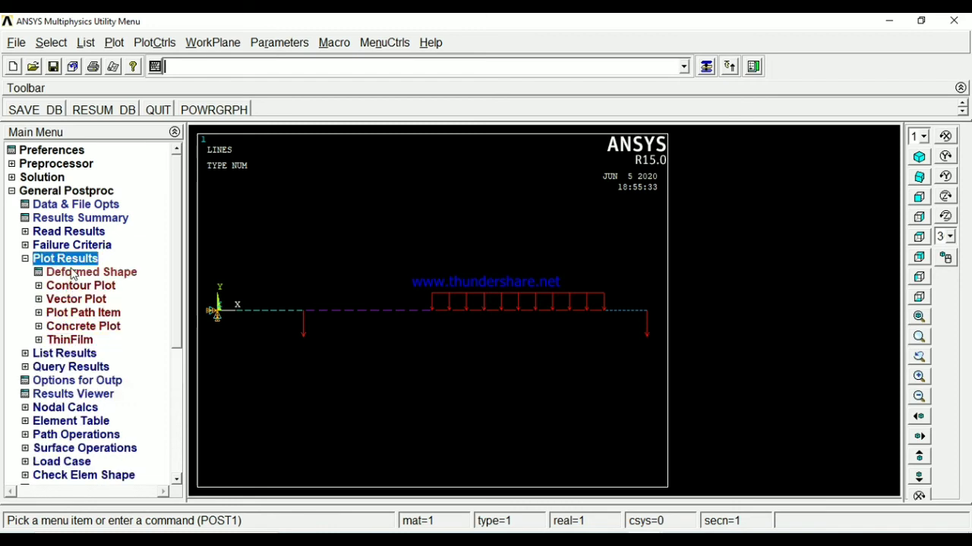
{"action": "left_click", "coordinate": [74, 274]}
{"action": "left_click", "coordinate": [586, 279]}
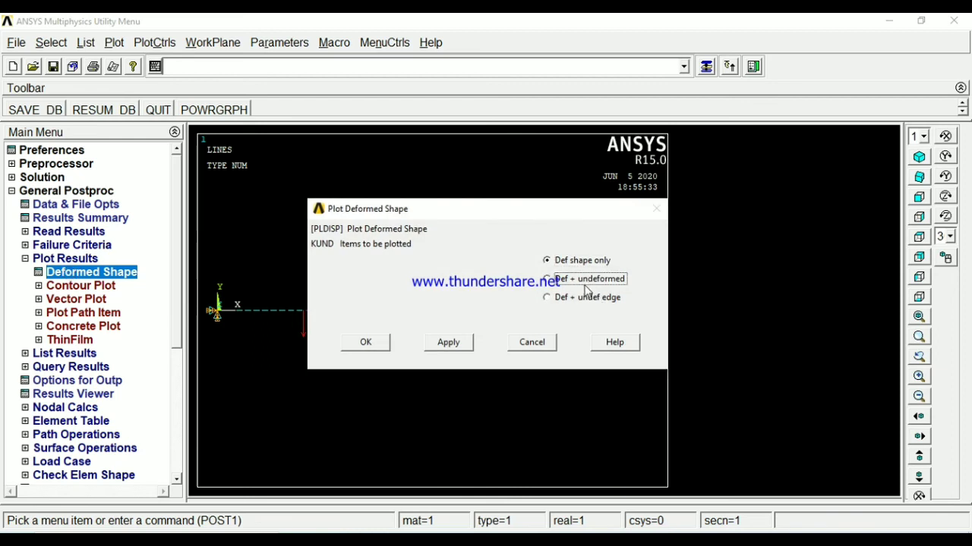
{"action": "left_click", "coordinate": [366, 342]}
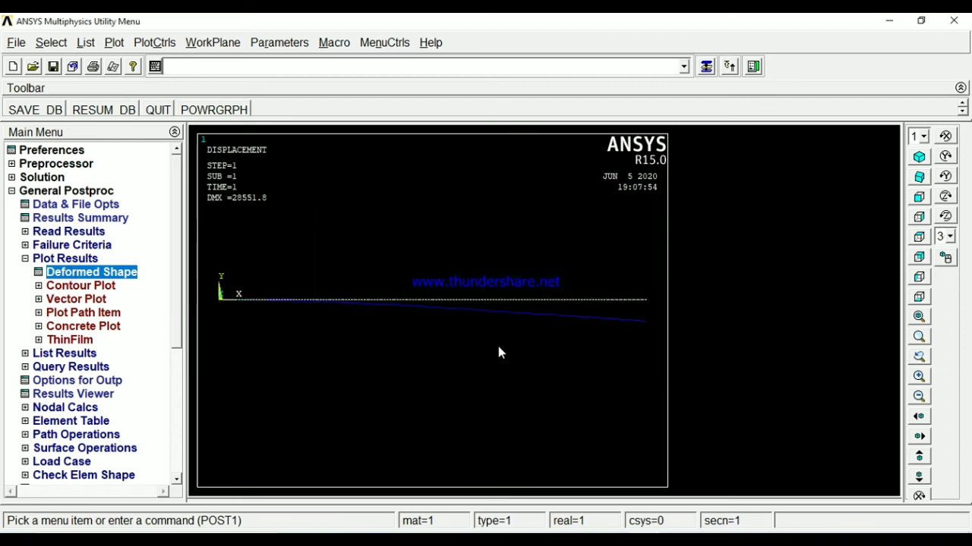
Step: Plot the line-element results with SMIS2 at node I and SMIS15 at node J
{"action": "left_click", "coordinate": [73, 287]}
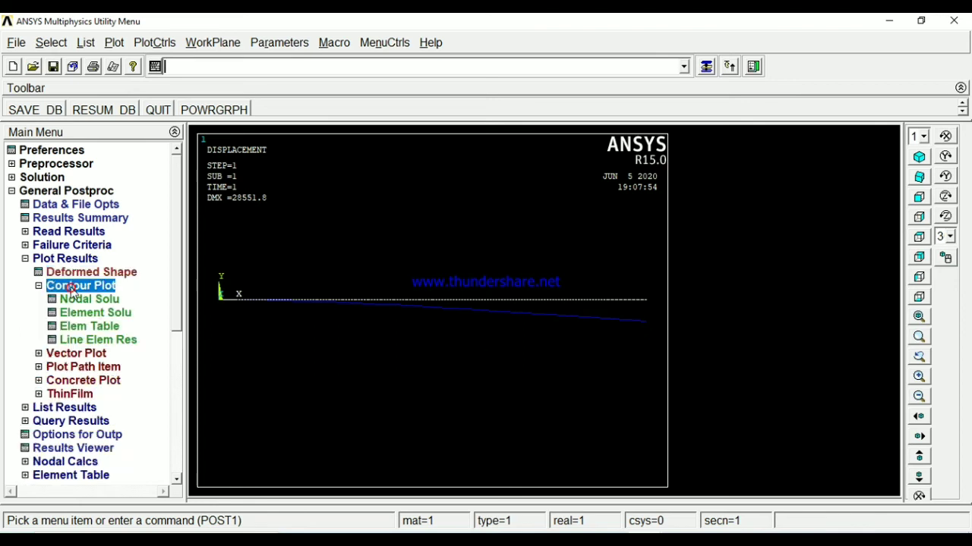
{"action": "left_click", "coordinate": [104, 341]}
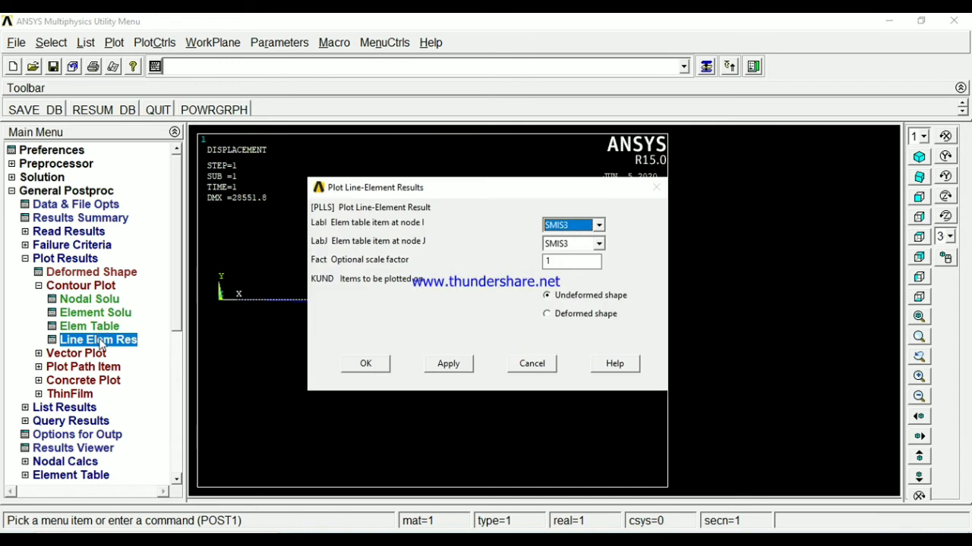
{"action": "left_click", "coordinate": [599, 226]}
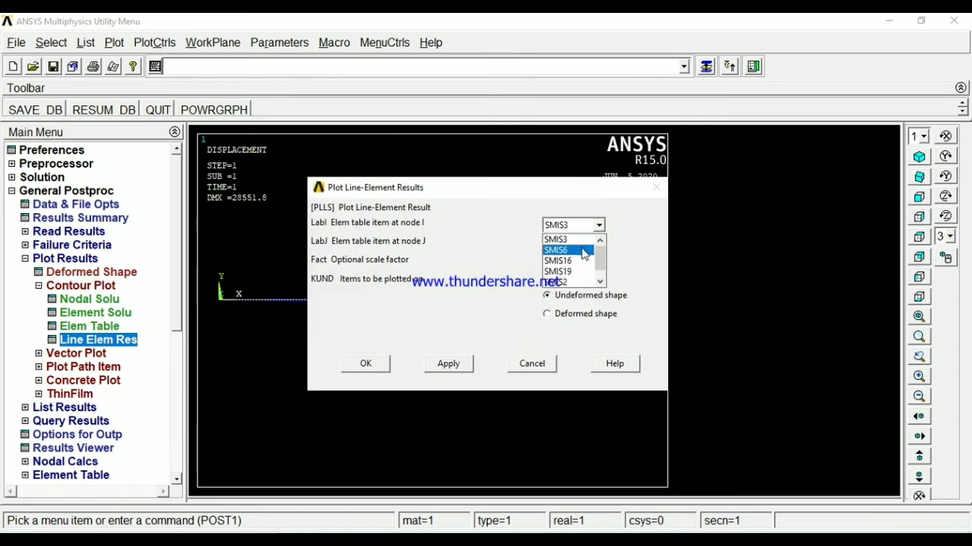
{"action": "left_click", "coordinate": [573, 281]}
{"action": "left_click", "coordinate": [599, 244]}
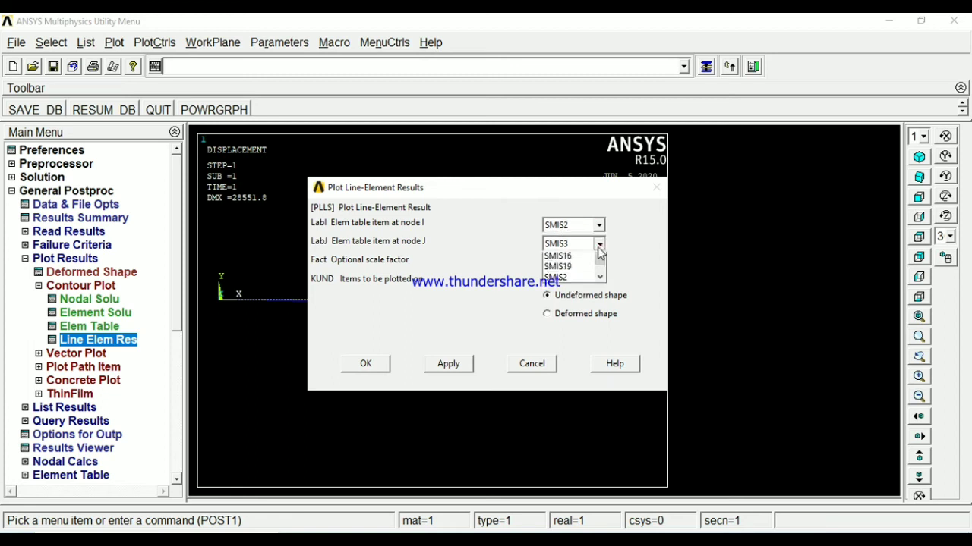
{"action": "scroll", "coordinate": [600, 301], "scroll_direction": "down", "scroll_amount": 2}
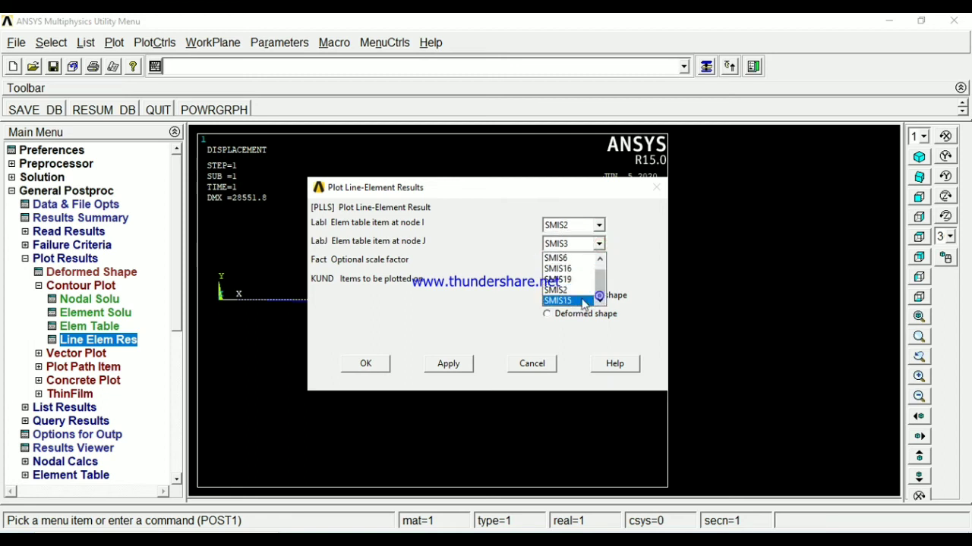
{"action": "left_click", "coordinate": [569, 299]}
{"action": "left_click", "coordinate": [357, 365]}
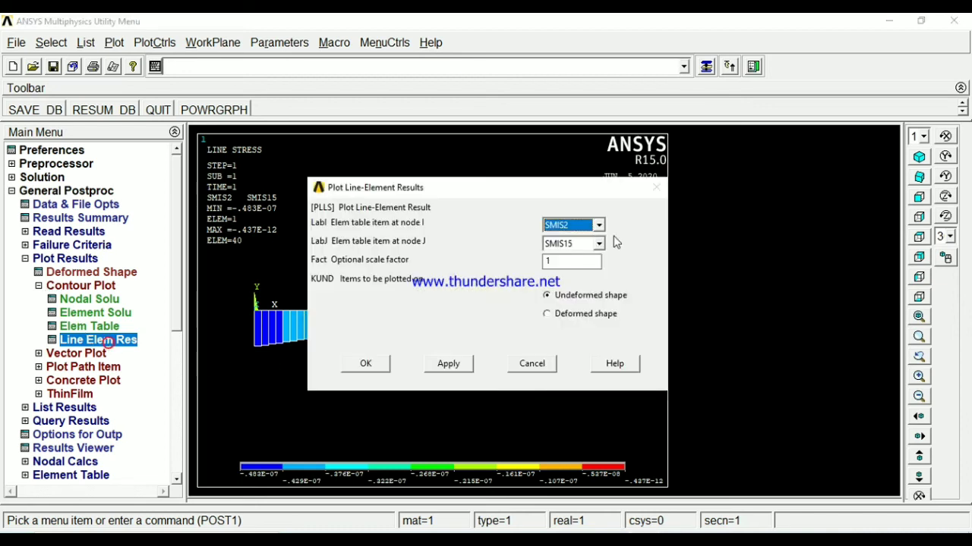
Step: Plot the shear force diagram as line-element results with SMIS6 at node I and SMIS19 at node J
{"action": "left_click", "coordinate": [599, 225]}
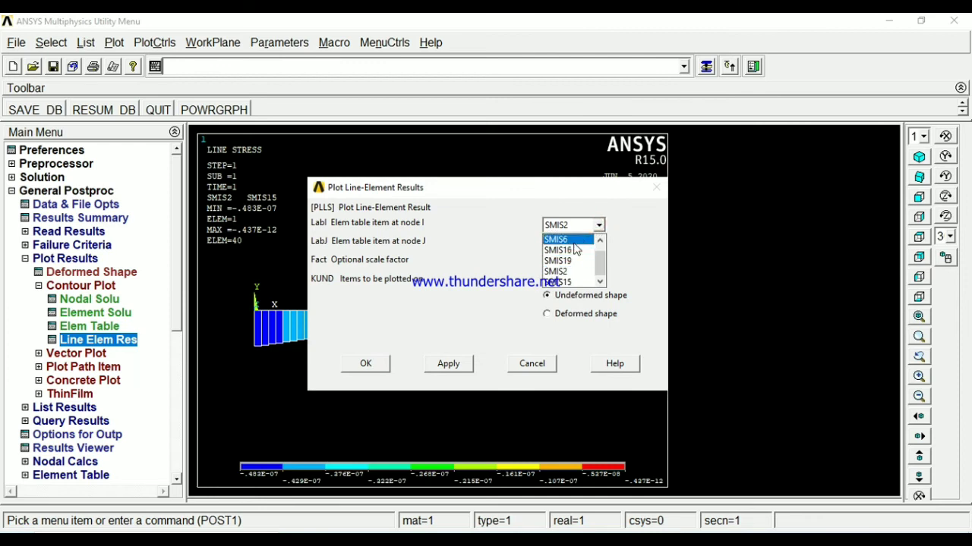
{"action": "left_click", "coordinate": [585, 239]}
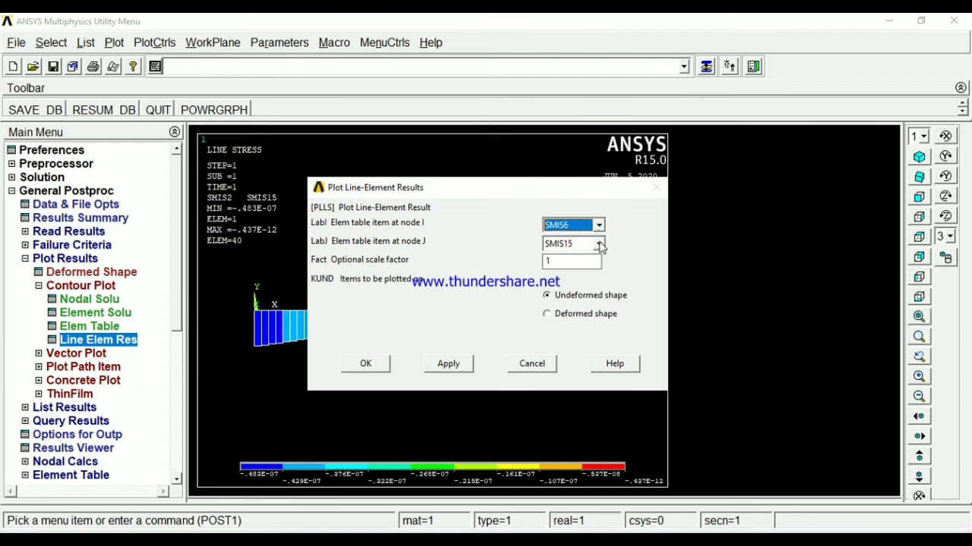
{"action": "left_click", "coordinate": [599, 244]}
{"action": "left_click", "coordinate": [583, 279]}
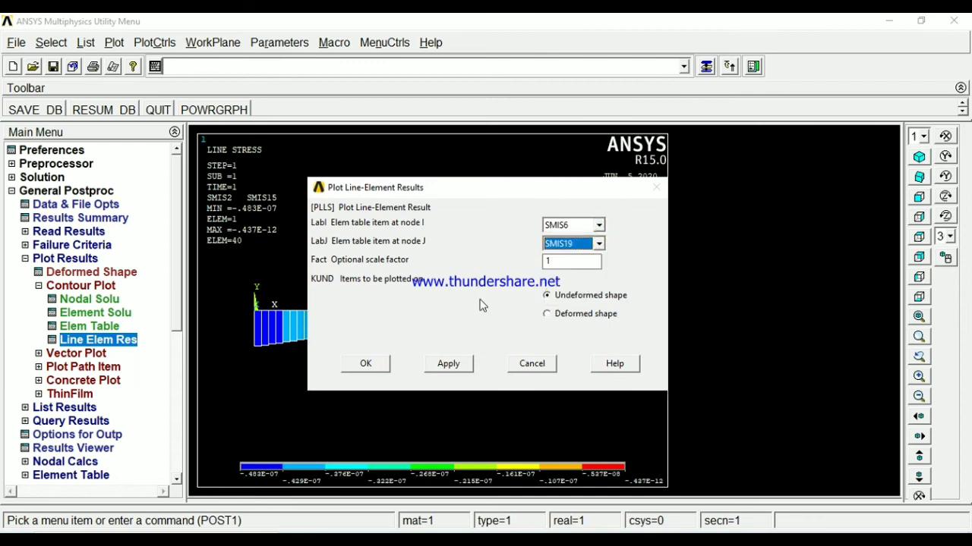
{"action": "left_click", "coordinate": [378, 365]}
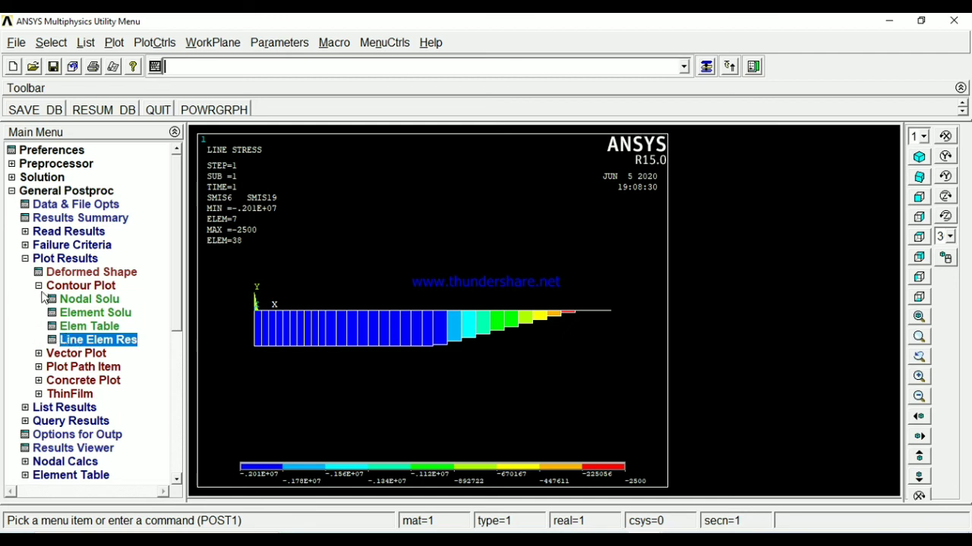
Step: Plot the bending moment diagram as line-element results with SMIS3 at node I and SMIS16 at node J
{"action": "left_click", "coordinate": [68, 341]}
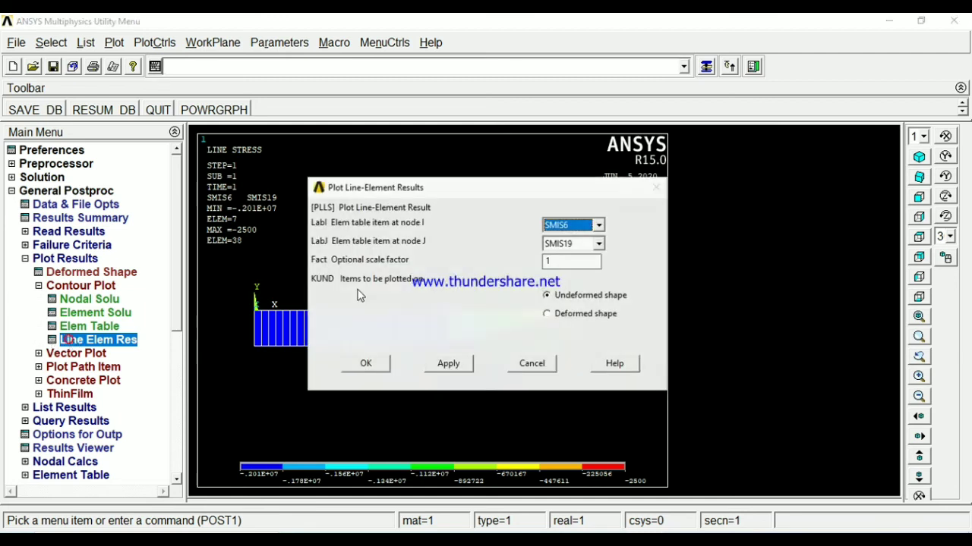
{"action": "left_click", "coordinate": [599, 226]}
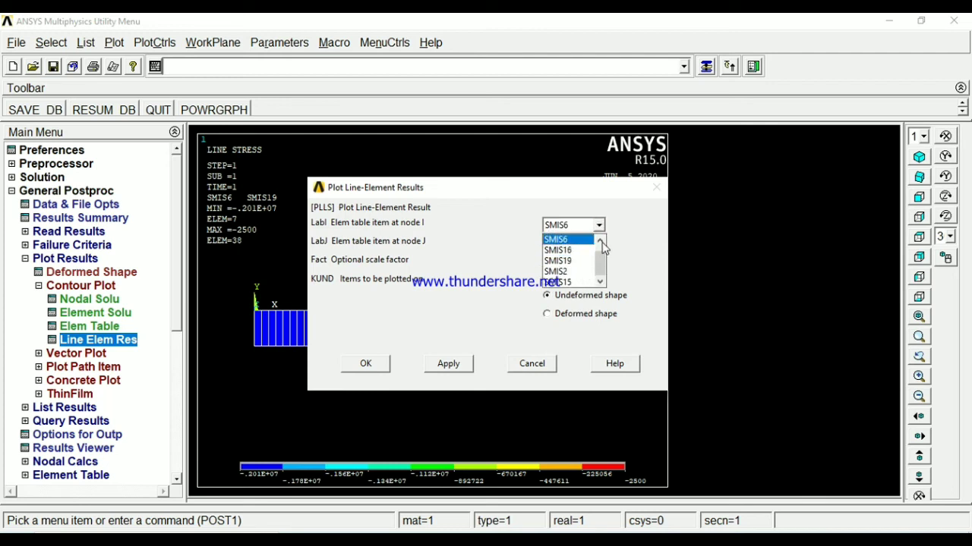
{"action": "left_click", "coordinate": [600, 242]}
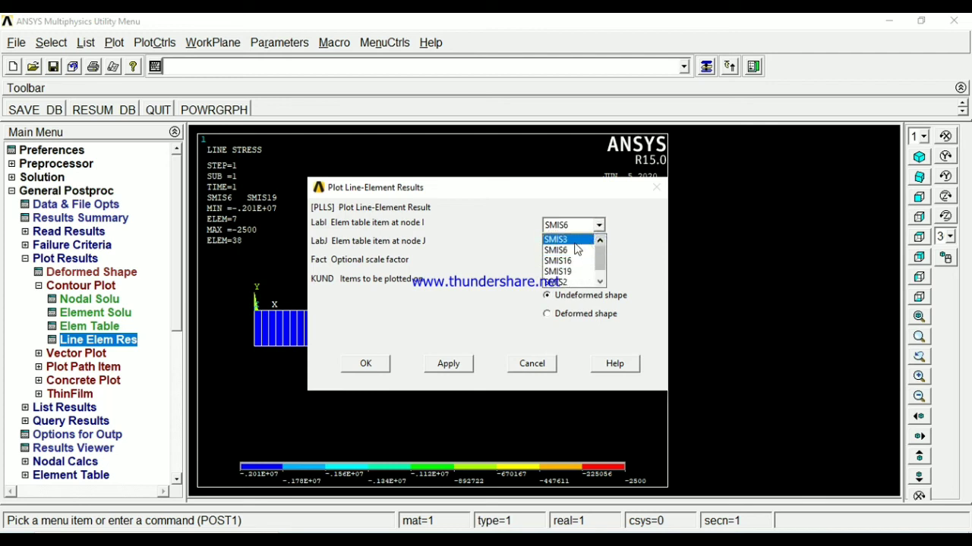
{"action": "left_click", "coordinate": [573, 240]}
{"action": "left_click", "coordinate": [599, 244]}
{"action": "left_click", "coordinate": [600, 252]}
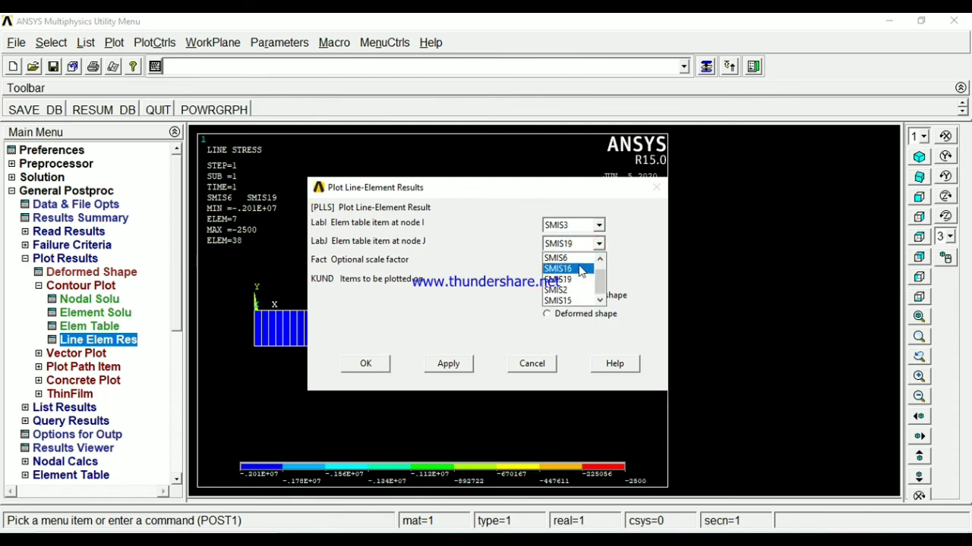
{"action": "left_click", "coordinate": [562, 261]}
{"action": "left_click", "coordinate": [367, 364]}
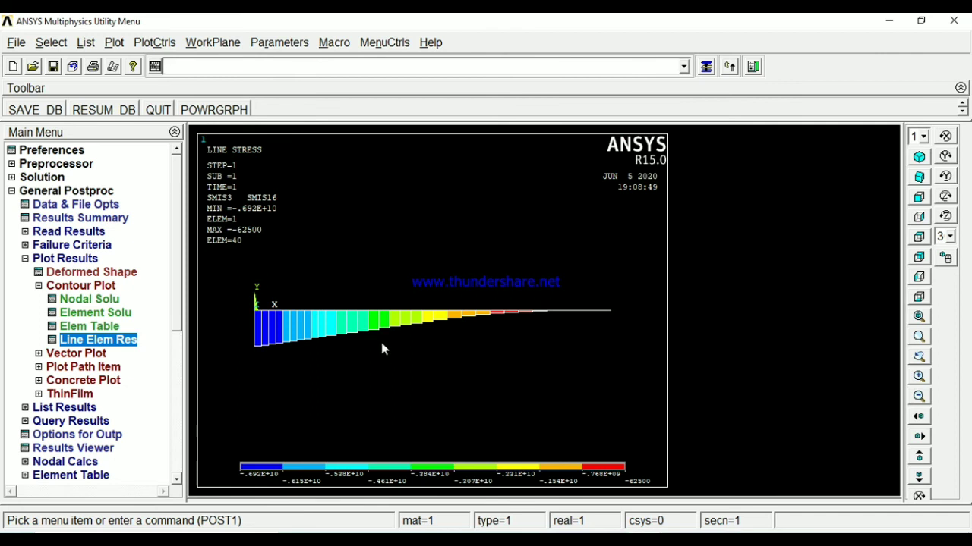
Step: Collapse the result plotting options and display the model's lines in place of the moment diagram
{"action": "left_click", "coordinate": [38, 286]}
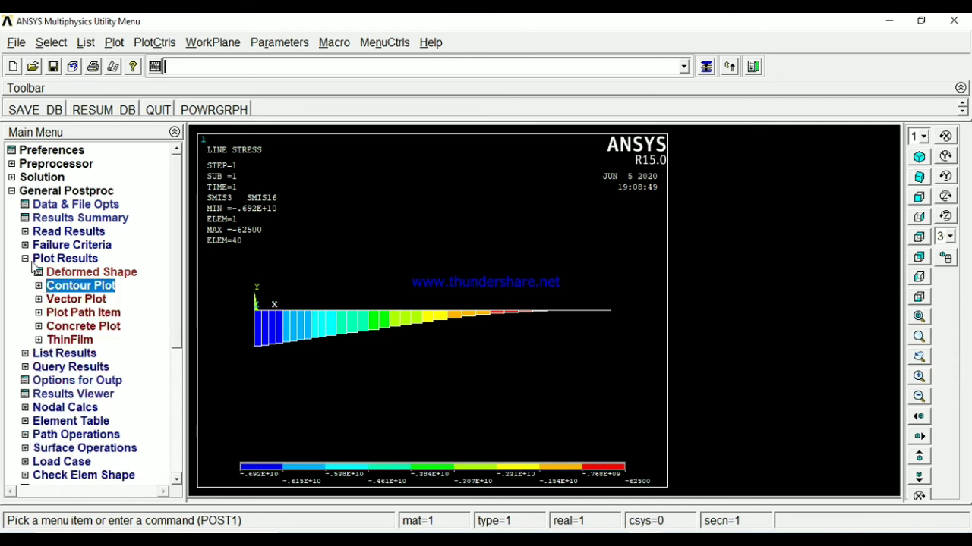
{"action": "left_click", "coordinate": [26, 259]}
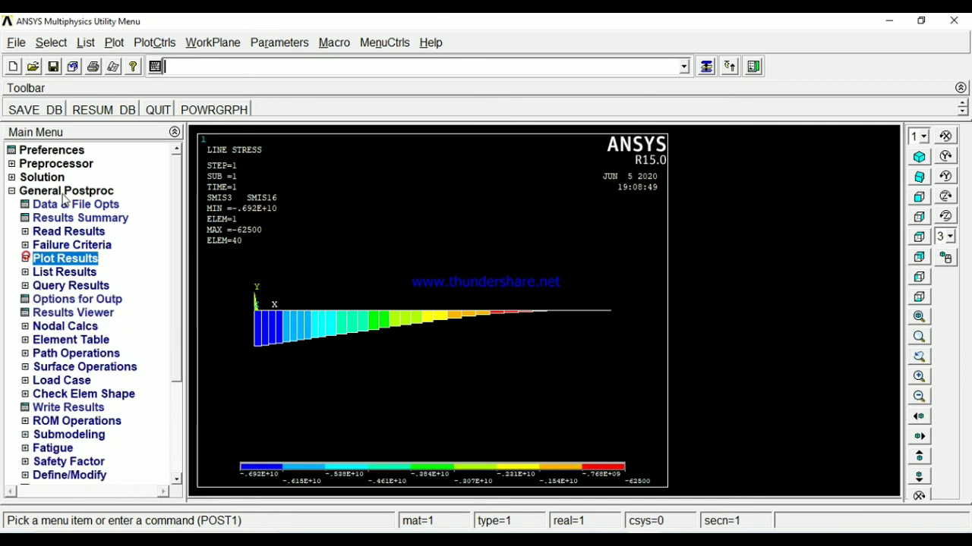
{"action": "left_click", "coordinate": [114, 42]}
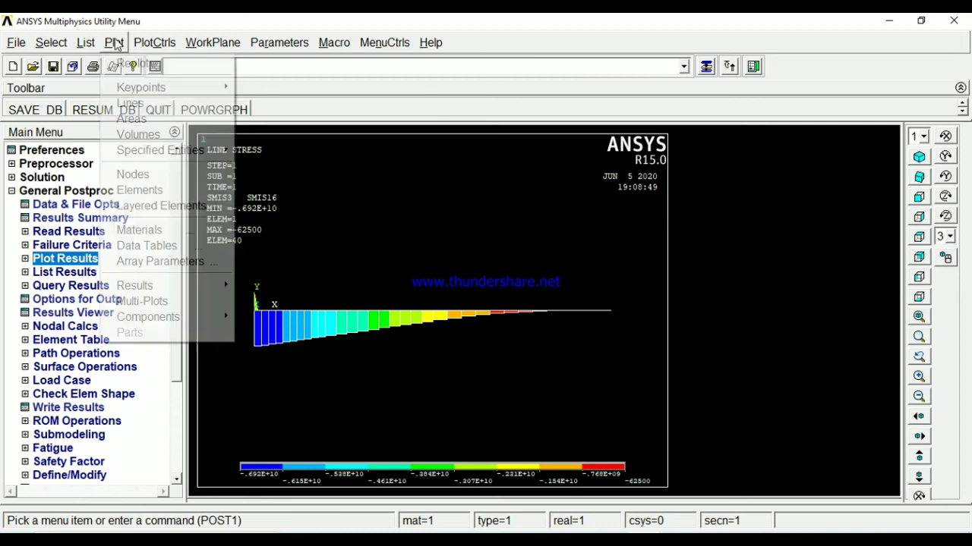
{"action": "left_click", "coordinate": [139, 104]}
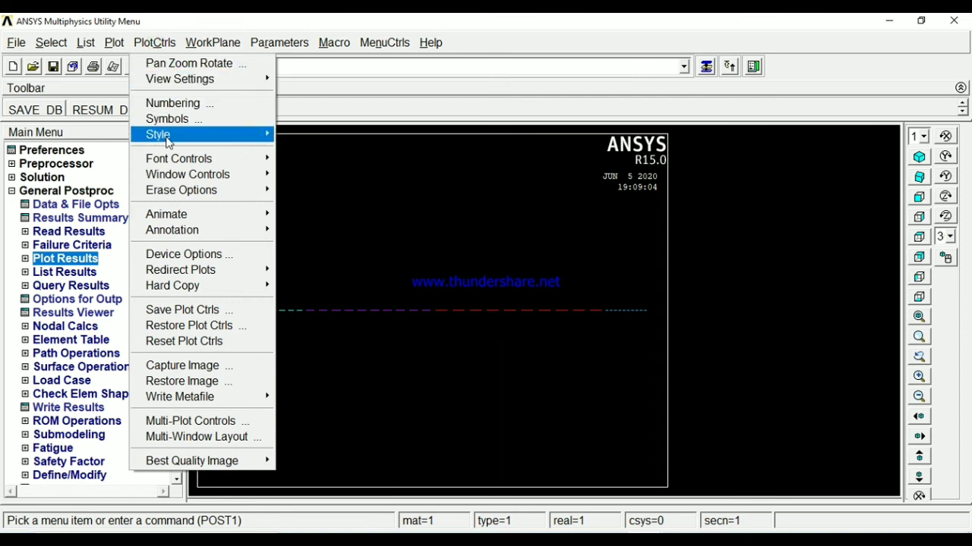
Step: Turn on the display of element shapes based on real constant descriptions in the size and shape settings
{"action": "mouse_move", "coordinate": [167, 140]}
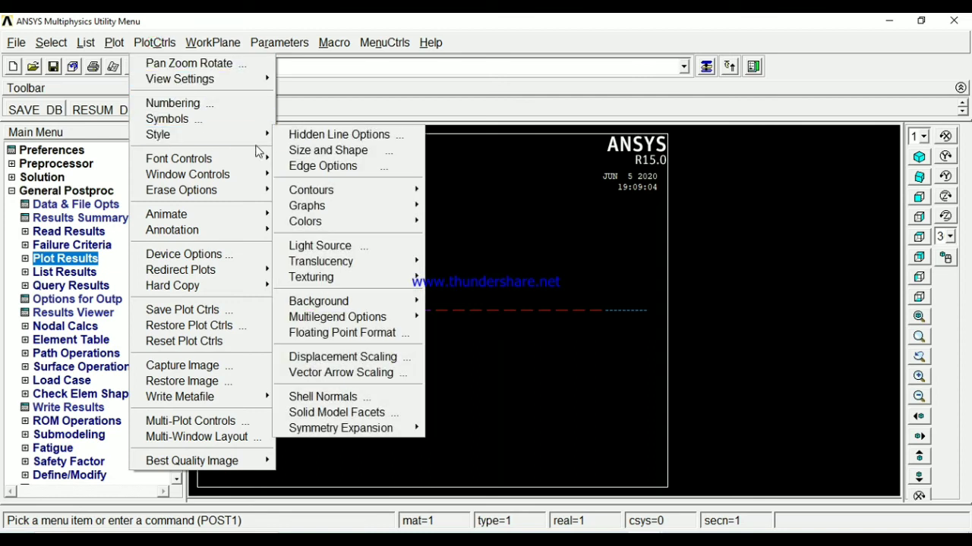
{"action": "left_click", "coordinate": [299, 152]}
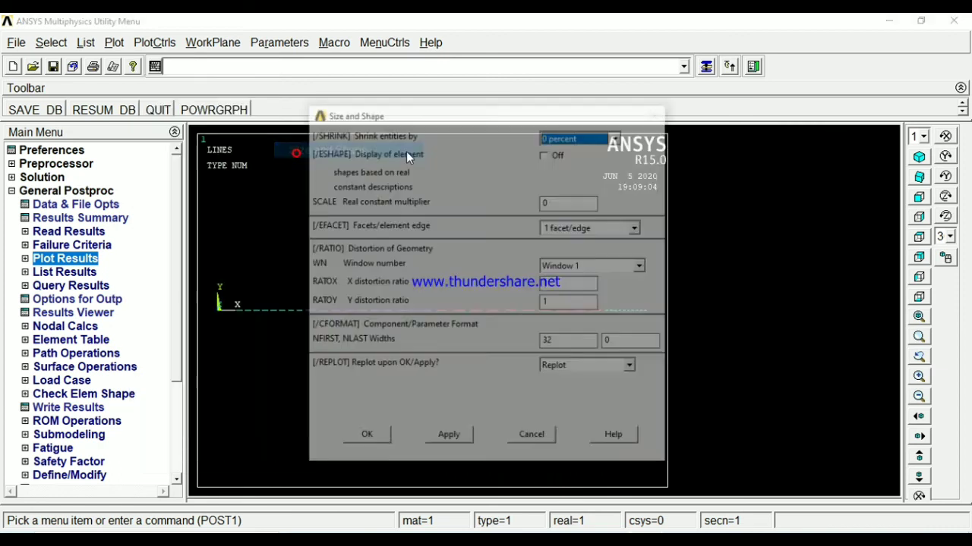
{"action": "left_click", "coordinate": [545, 153]}
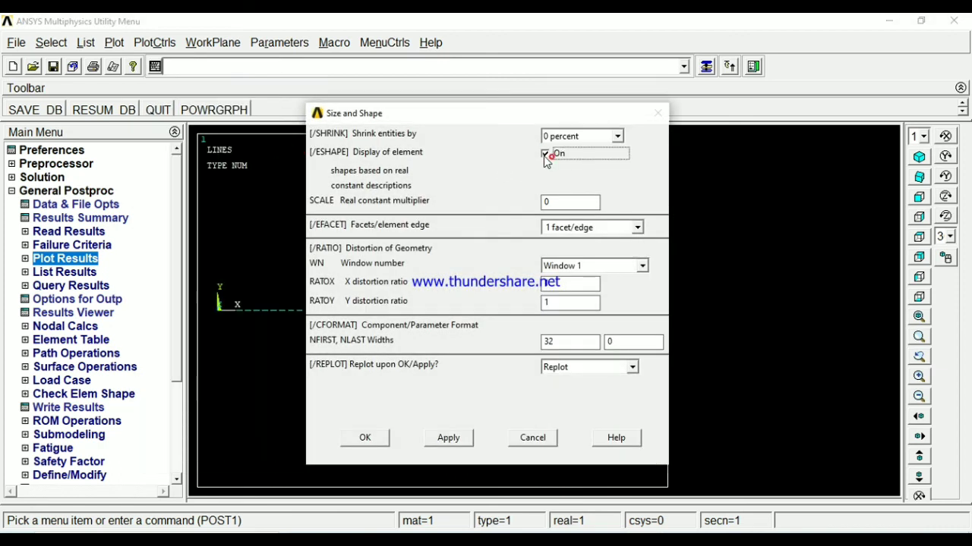
{"action": "left_click", "coordinate": [367, 435]}
Step: Replot the graphics window and plot the beam's elements in place of the lines
{"action": "right_click", "coordinate": [323, 236]}
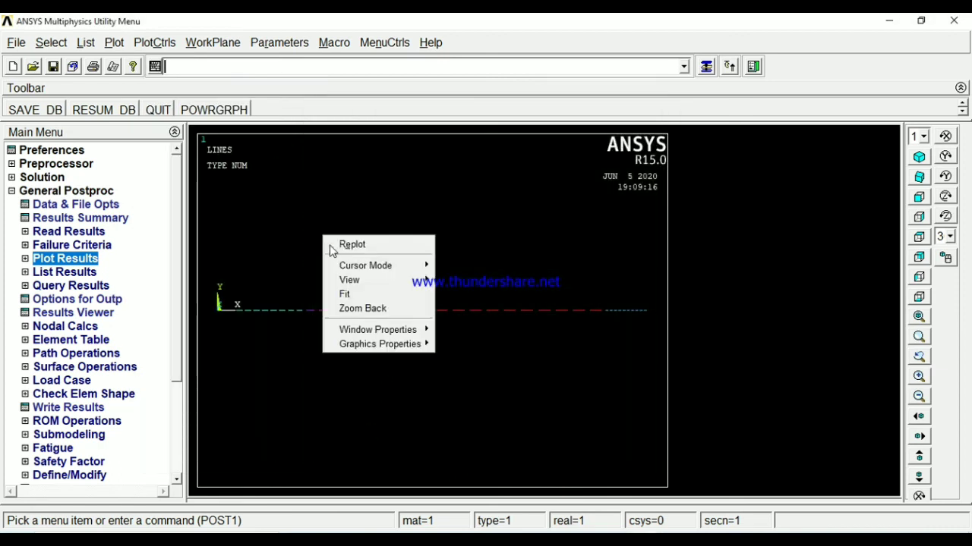
{"action": "left_click", "coordinate": [345, 245]}
{"action": "right_click", "coordinate": [329, 240]}
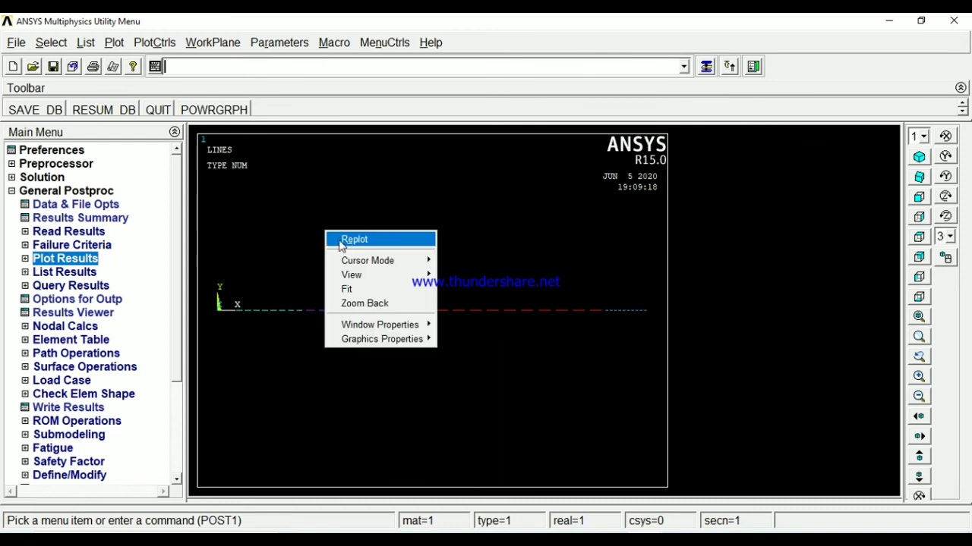
{"action": "left_click", "coordinate": [345, 239]}
{"action": "left_click", "coordinate": [113, 42]}
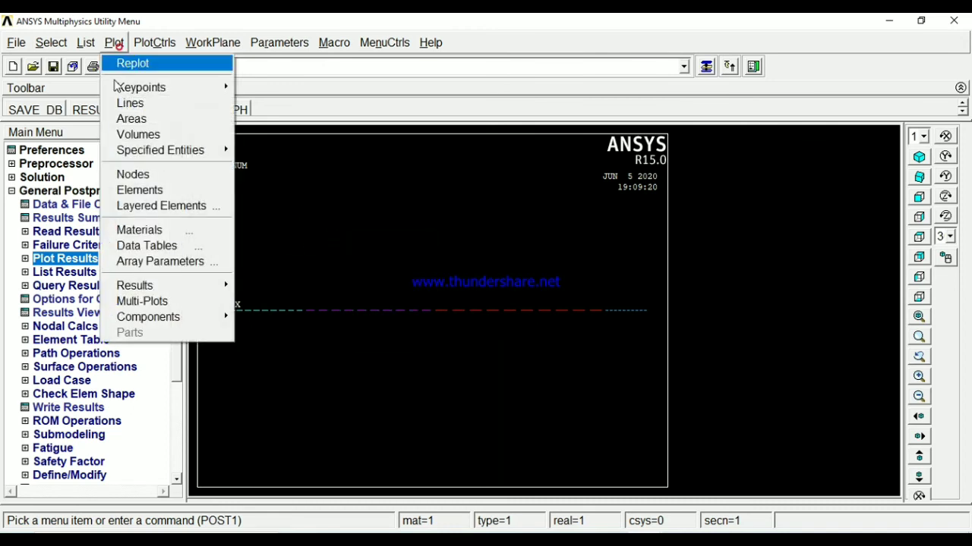
{"action": "left_click", "coordinate": [141, 190]}
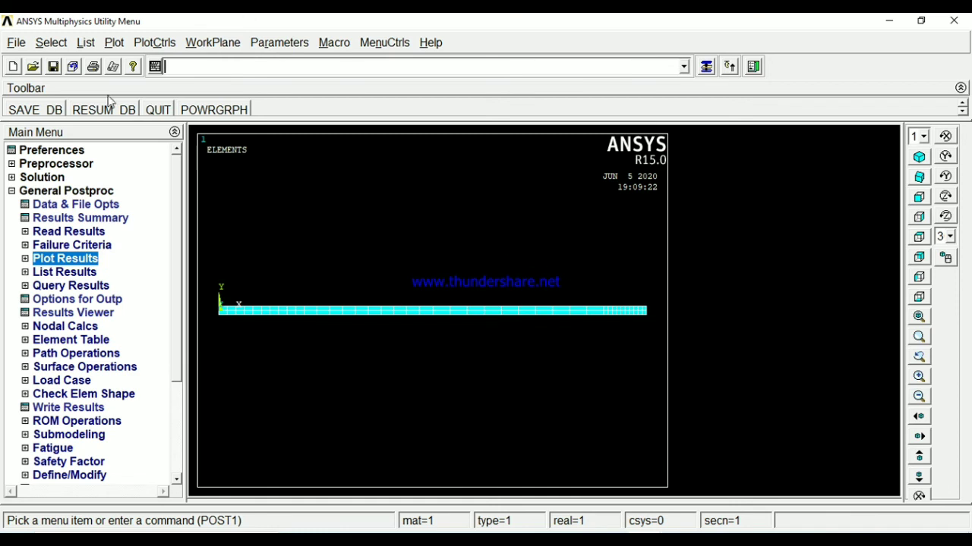
Step: Animate the deformed results for Translation UX with 10 frames and a 0.5 s time delay, reduce the playback delay to 25, and close the animation
{"action": "left_click", "coordinate": [167, 42]}
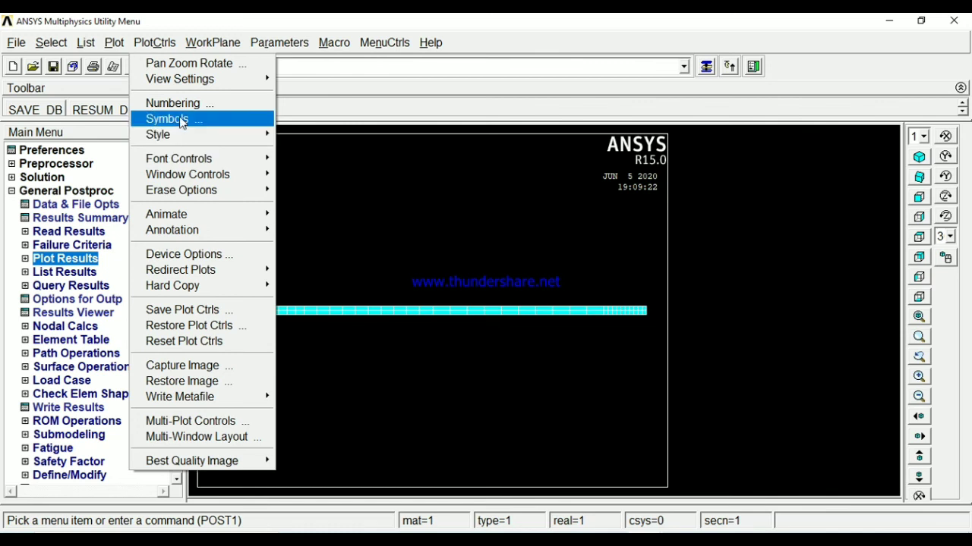
{"action": "left_click", "coordinate": [192, 214]}
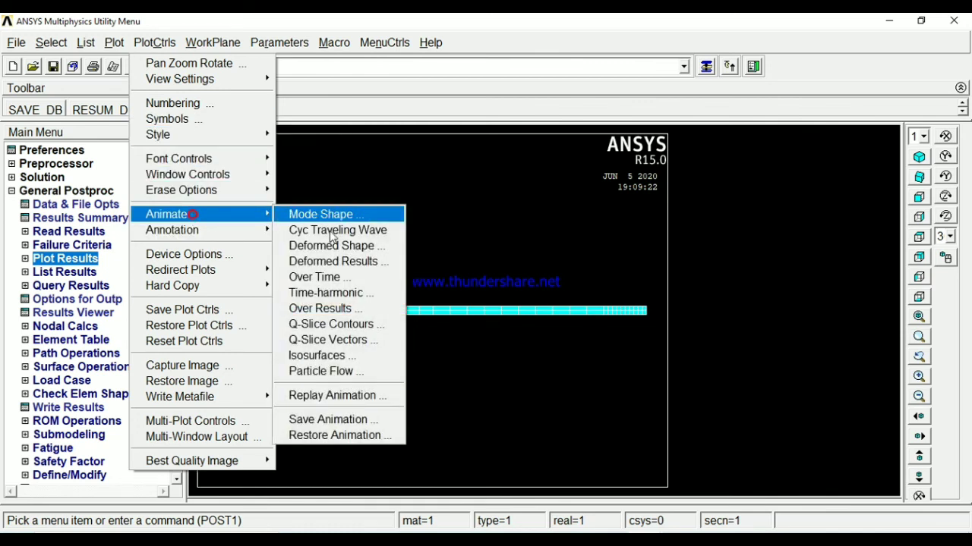
{"action": "left_click", "coordinate": [339, 263]}
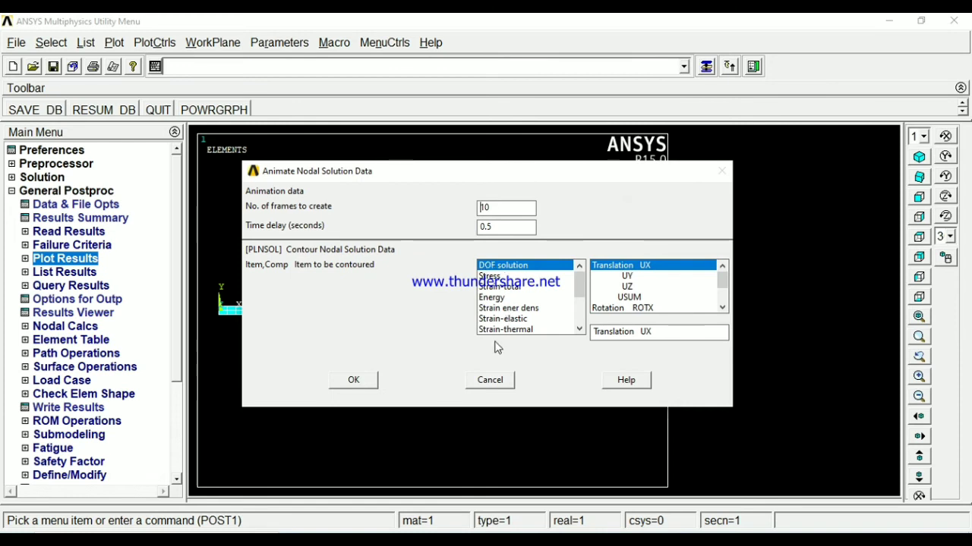
{"action": "left_click", "coordinate": [348, 385]}
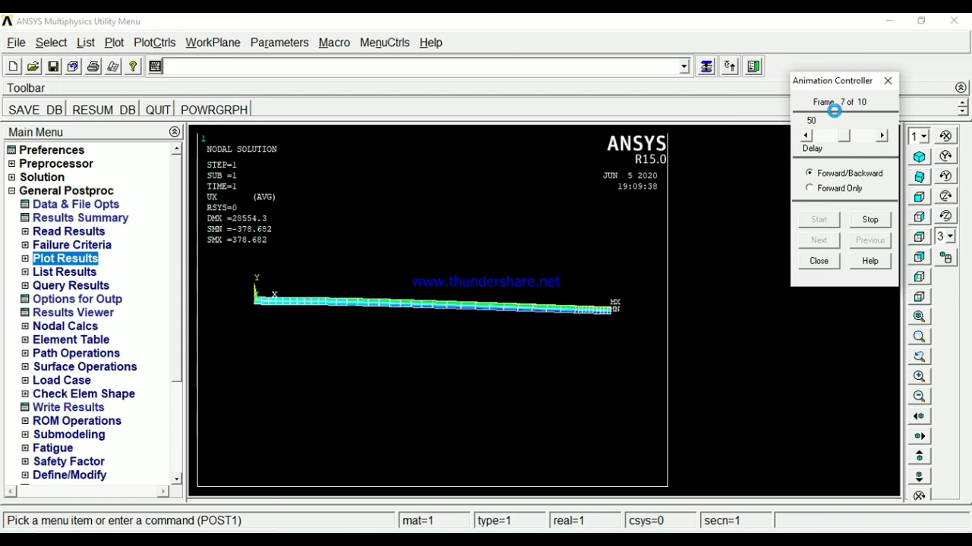
{"action": "left_click_drag", "start_coordinate": [845, 136], "coordinate": [835, 143]}
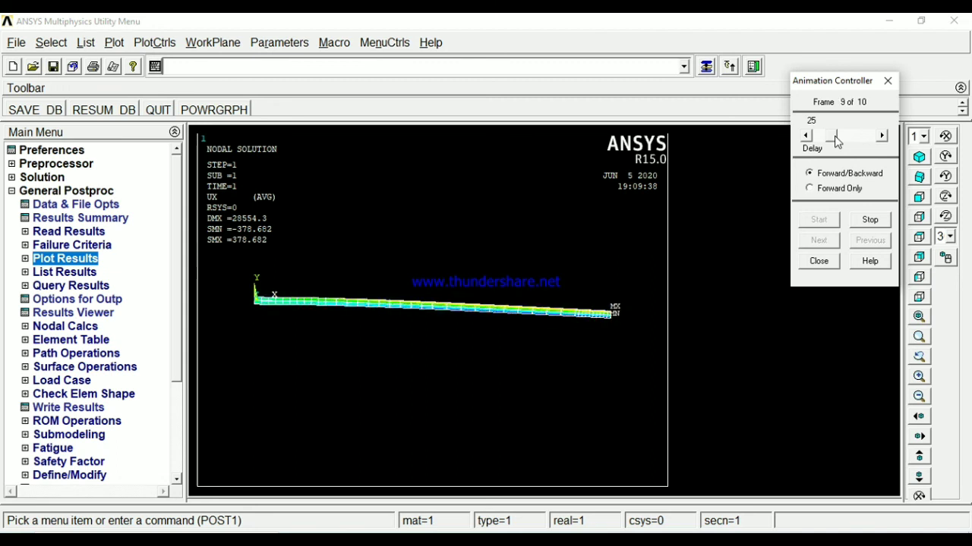
{"action": "left_click", "coordinate": [819, 261]}
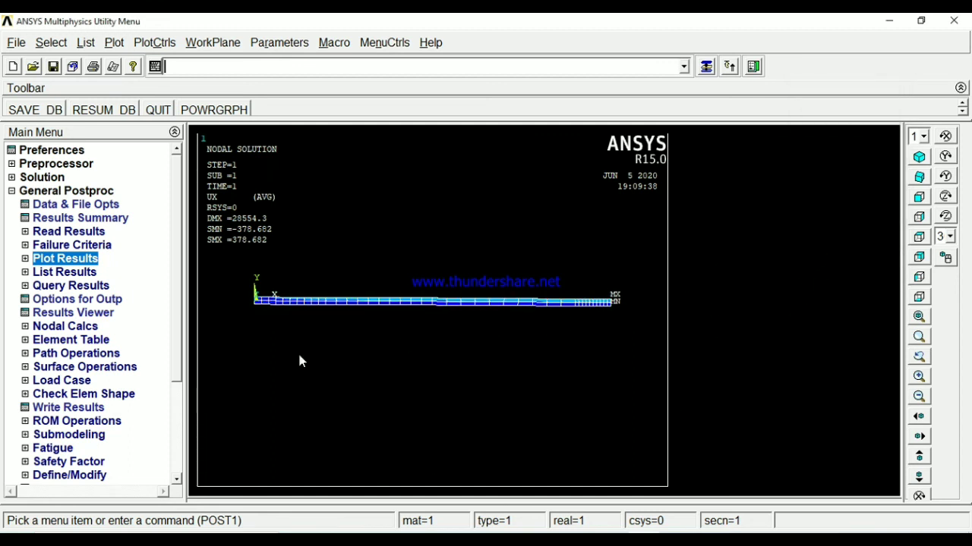
Step: Animate the deformed UX results again in isometric view with the playback delay reduced to 18, and close the animation
{"action": "left_click", "coordinate": [918, 156]}
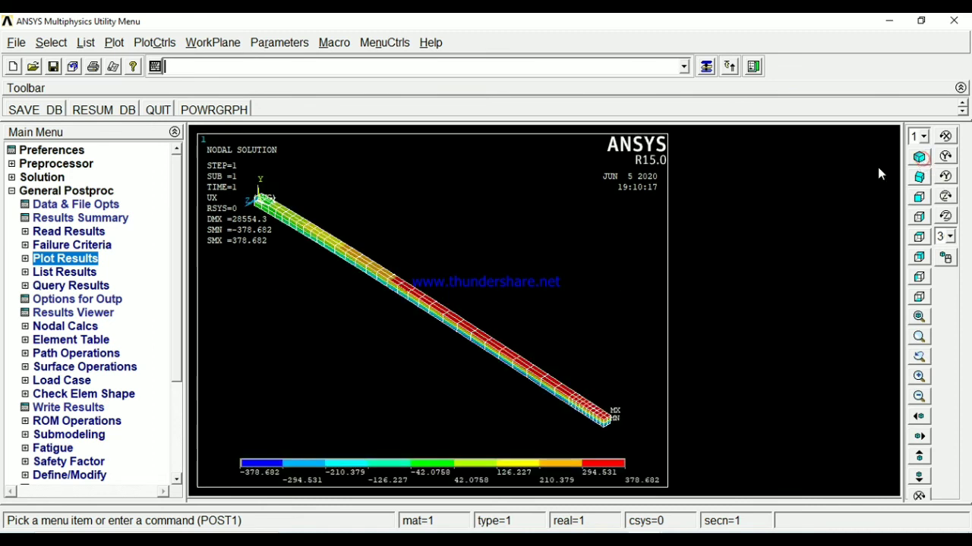
{"action": "left_click", "coordinate": [170, 43]}
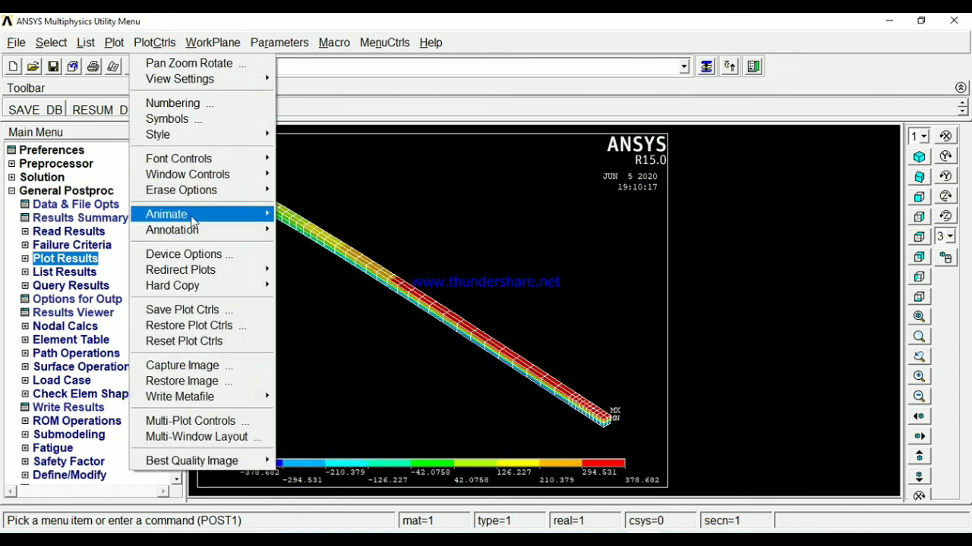
{"action": "mouse_move", "coordinate": [191, 232]}
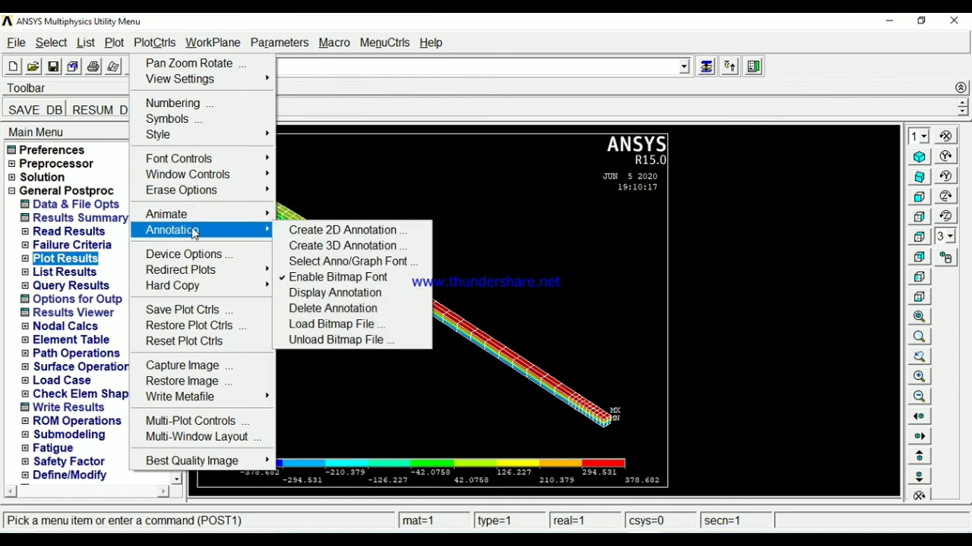
{"action": "mouse_move", "coordinate": [171, 214]}
{"action": "left_click", "coordinate": [305, 260]}
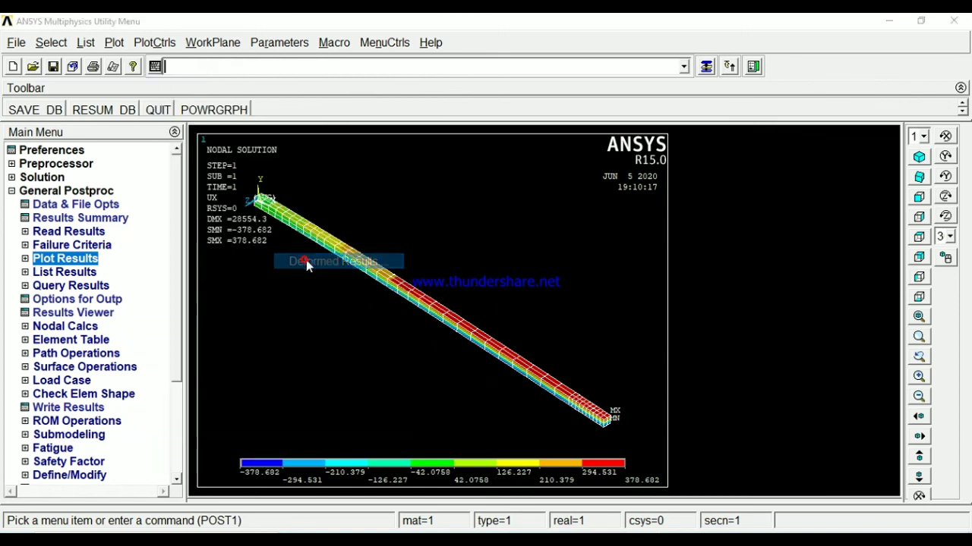
{"action": "left_click", "coordinate": [349, 379]}
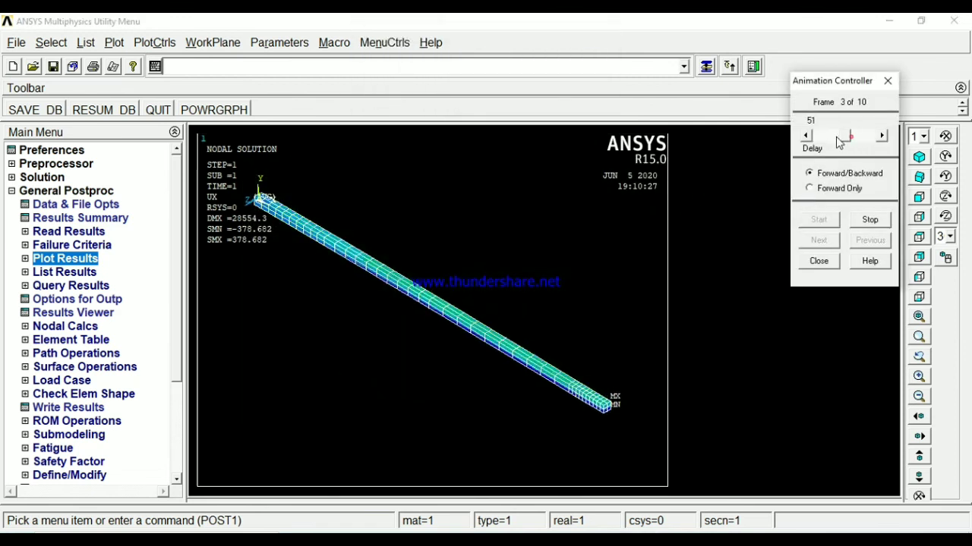
{"action": "left_click_drag", "start_coordinate": [849, 137], "coordinate": [830, 141]}
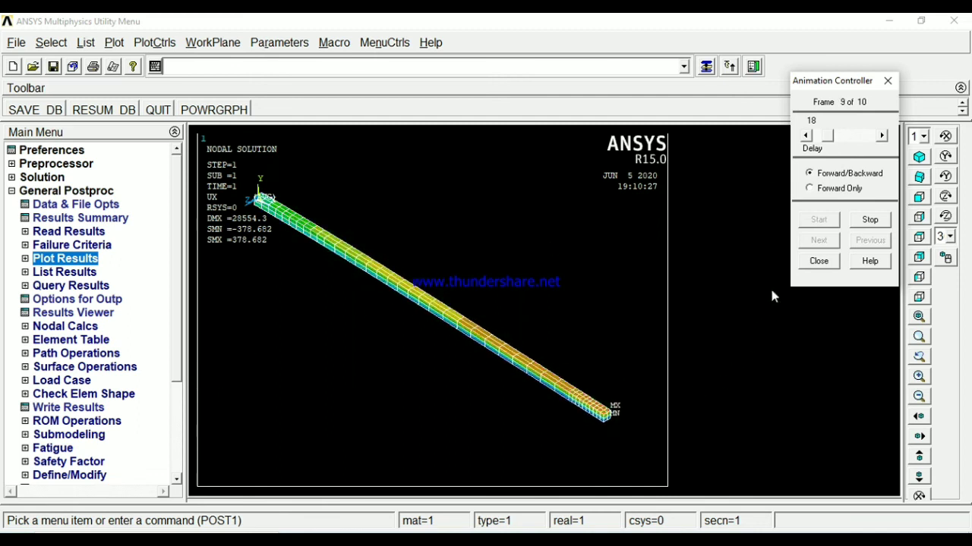
{"action": "left_click", "coordinate": [817, 261]}
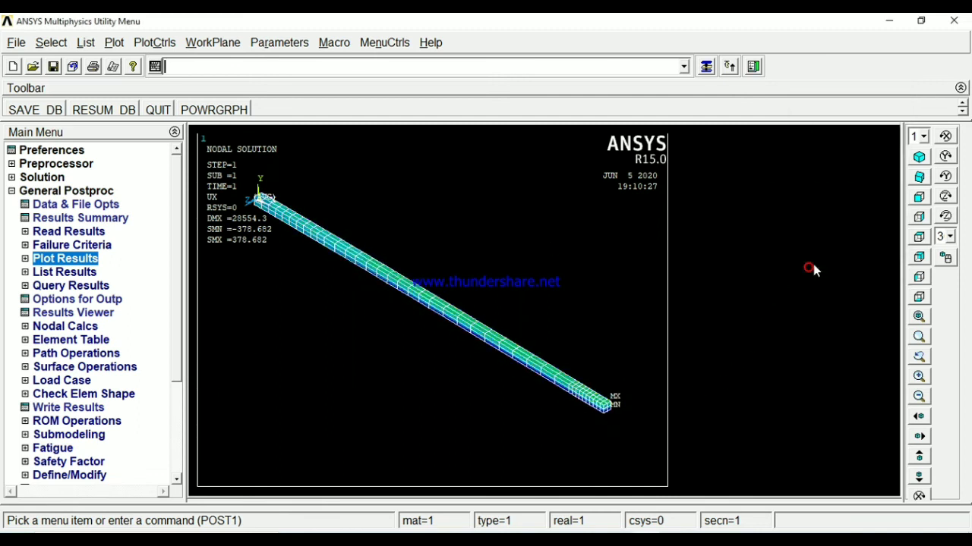
Step: List the nodal DOF solution for the displacement vector sum, review the displacements per node, and close the listing
{"action": "left_click", "coordinate": [44, 273]}
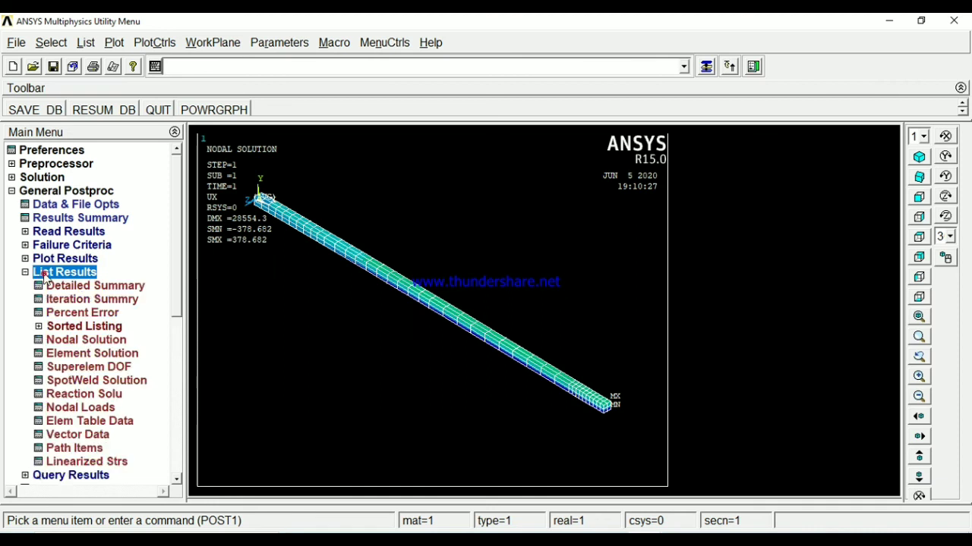
{"action": "left_click", "coordinate": [79, 341]}
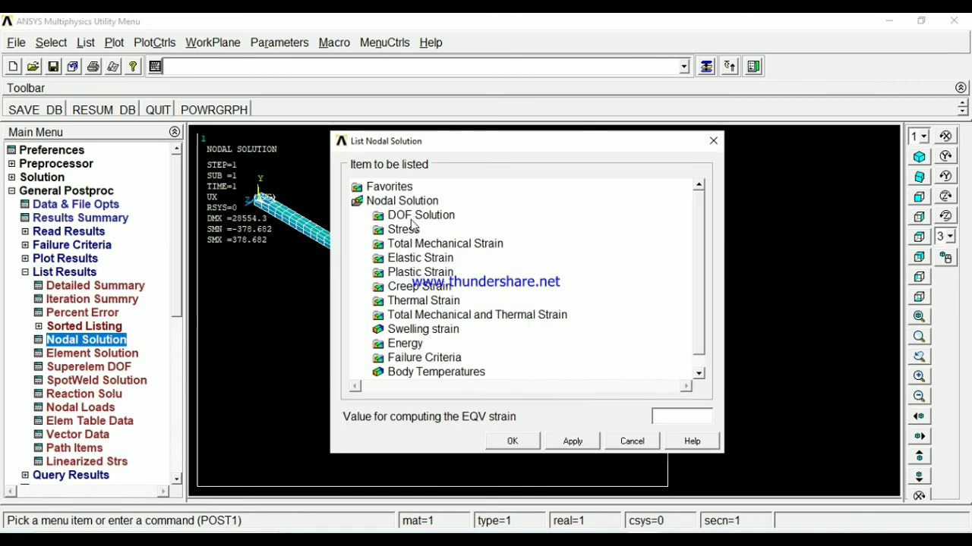
{"action": "left_click", "coordinate": [414, 217]}
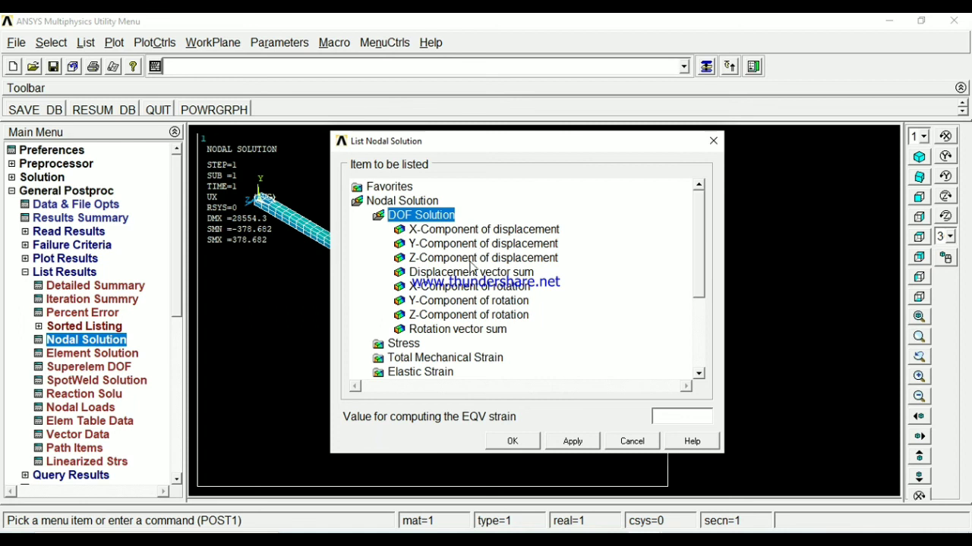
{"action": "left_click", "coordinate": [475, 272]}
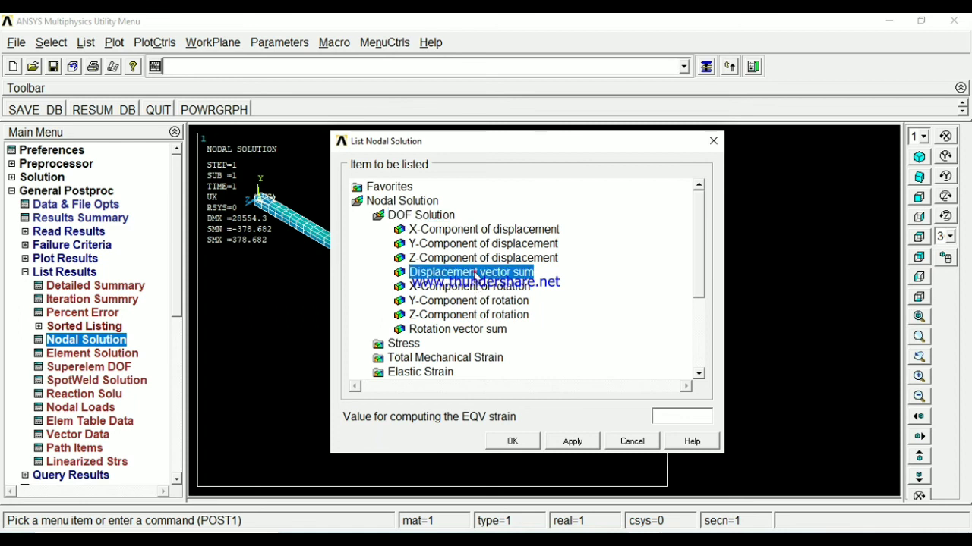
{"action": "left_click", "coordinate": [525, 445]}
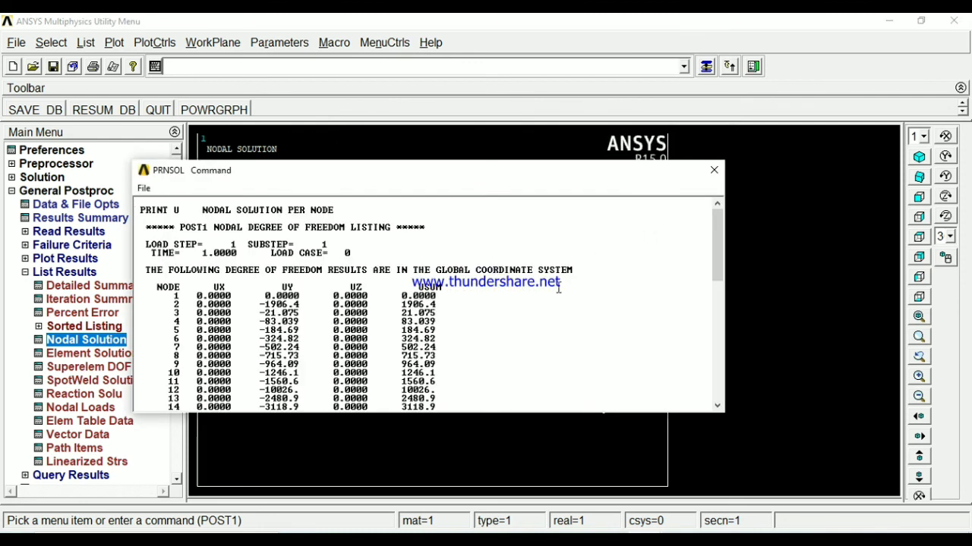
{"action": "scroll", "coordinate": [212, 293], "scroll_direction": "down", "scroll_amount": 1}
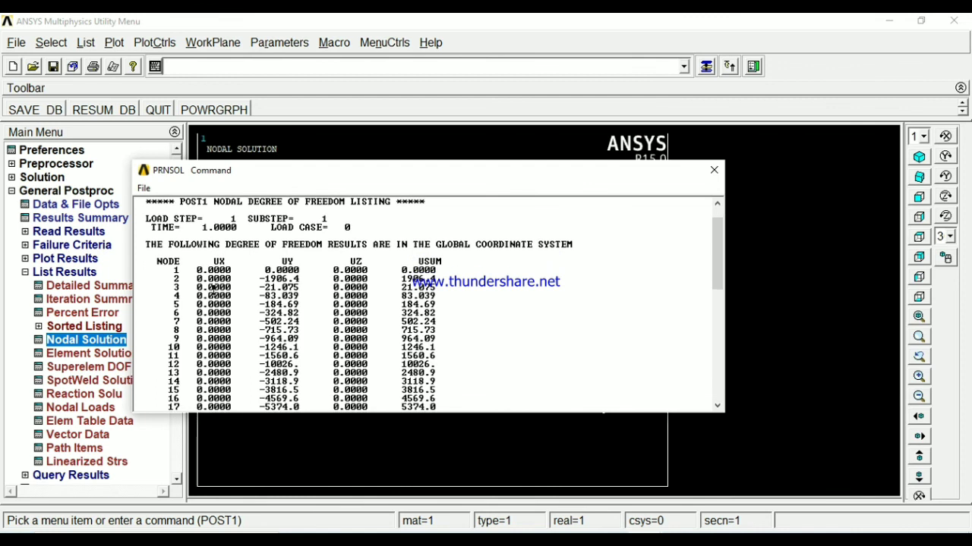
{"action": "scroll", "coordinate": [225, 293], "scroll_direction": "down", "scroll_amount": 1}
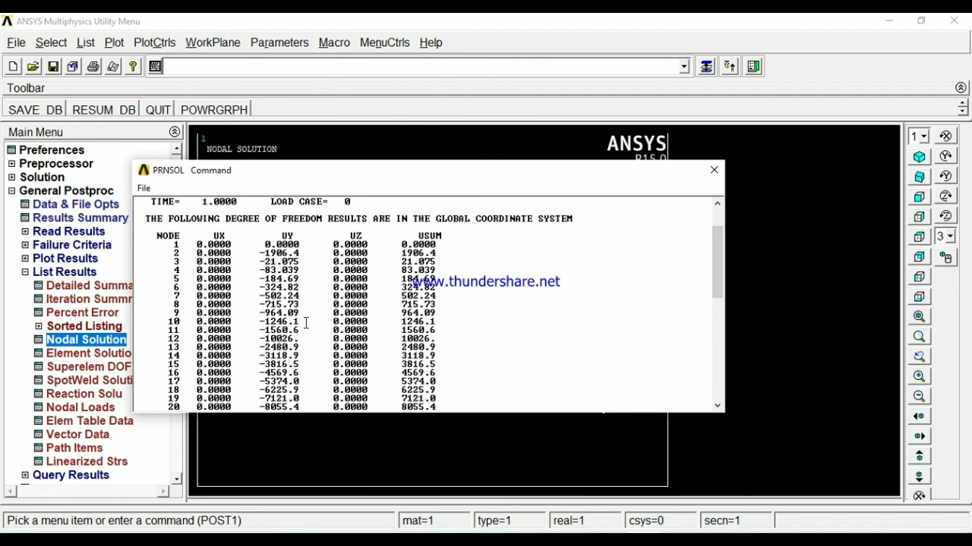
{"action": "left_click", "coordinate": [713, 172]}
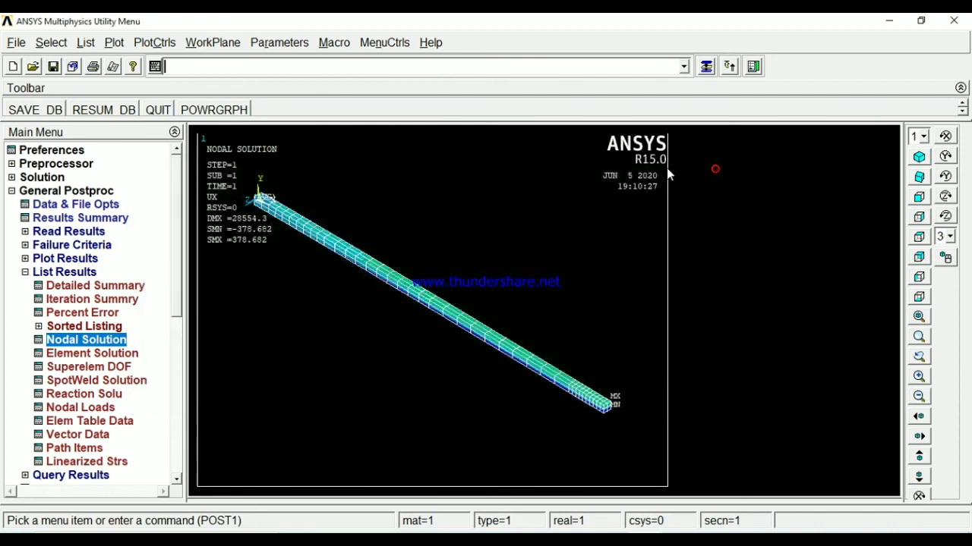
Step: List the nodal DOF solution for the rotation vector sum, review the rotations per node, and close the listing
{"action": "left_click", "coordinate": [114, 339]}
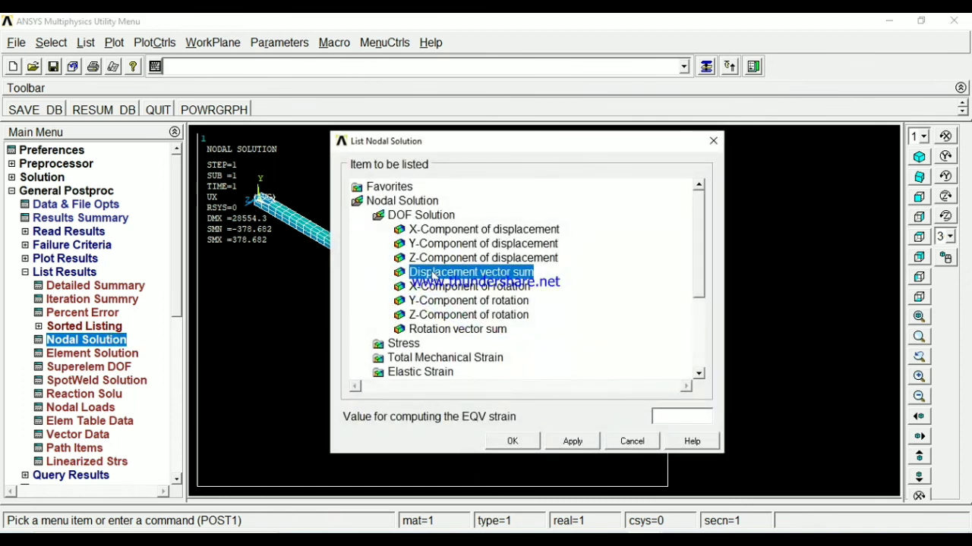
{"action": "left_click", "coordinate": [439, 331]}
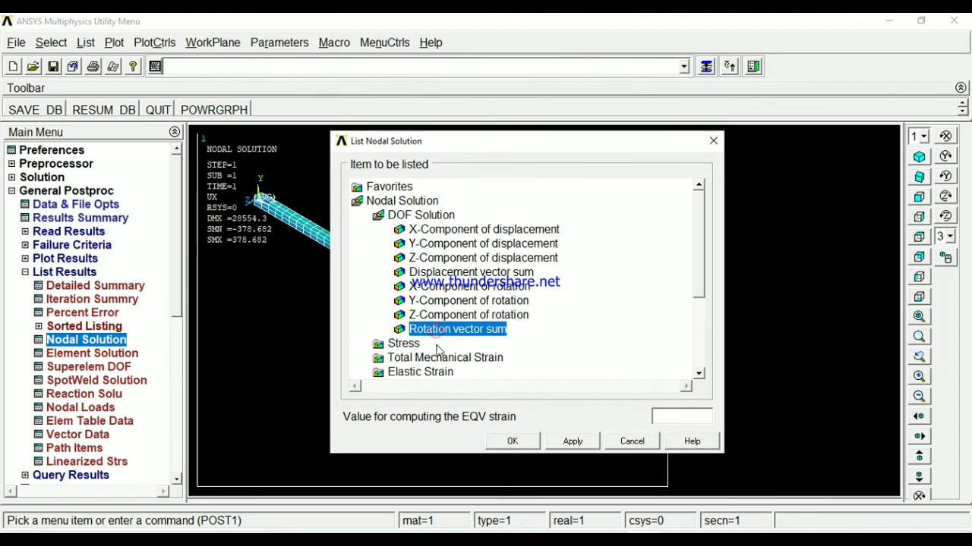
{"action": "left_click", "coordinate": [512, 441]}
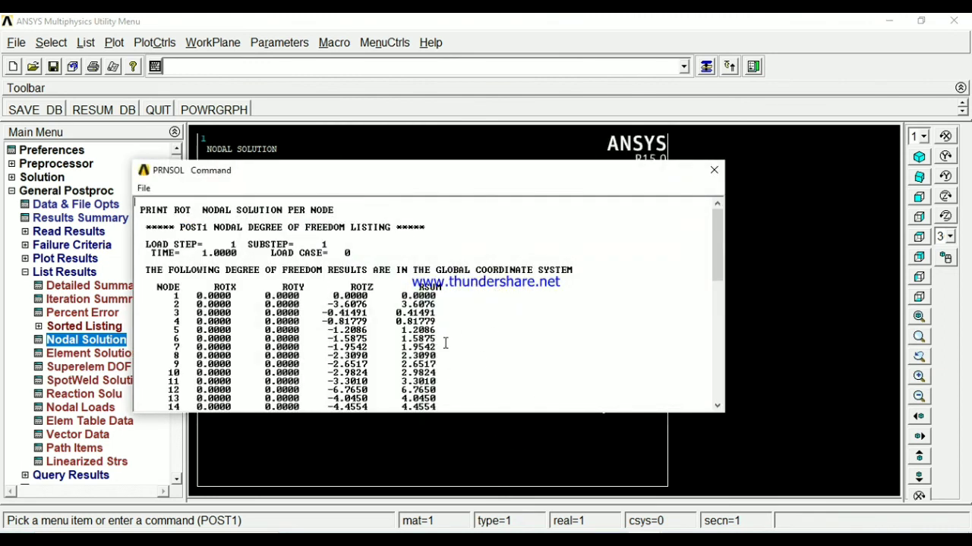
{"action": "scroll", "coordinate": [498, 349], "scroll_direction": "down", "scroll_amount": 1}
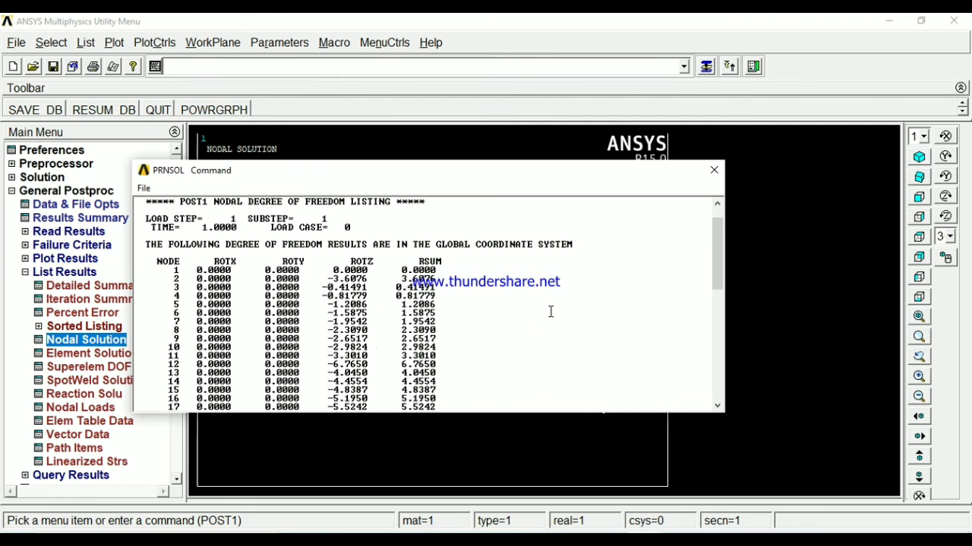
{"action": "scroll", "coordinate": [551, 311], "scroll_direction": "down", "scroll_amount": 1}
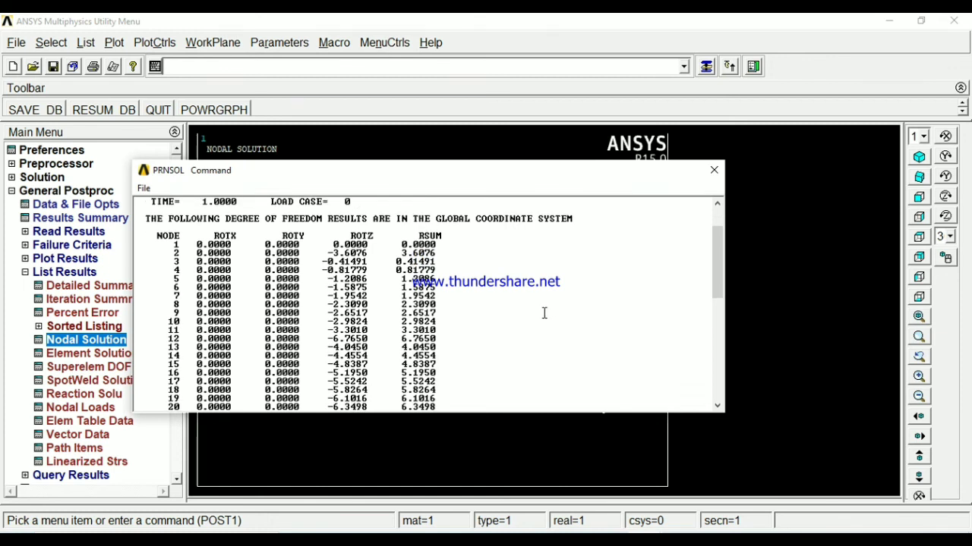
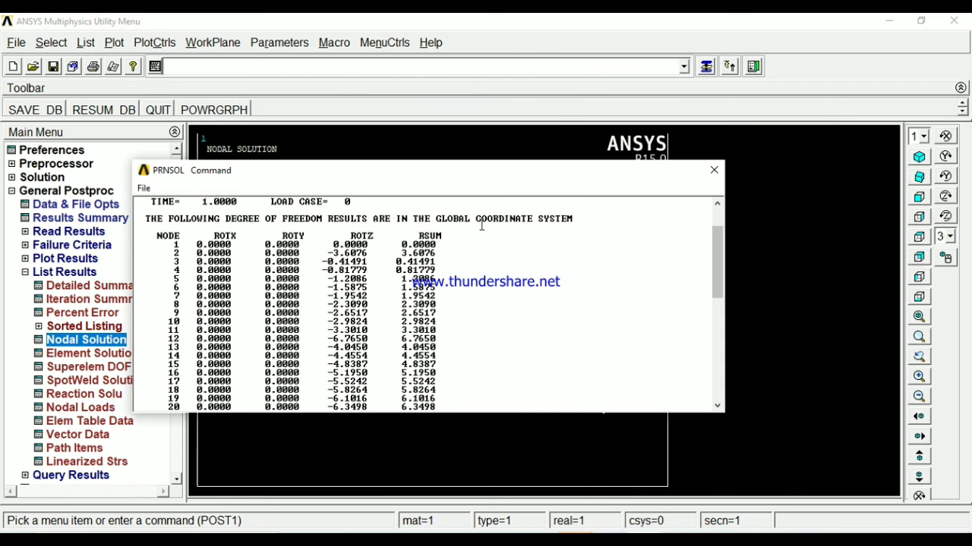
{"action": "left_click", "coordinate": [713, 170]}
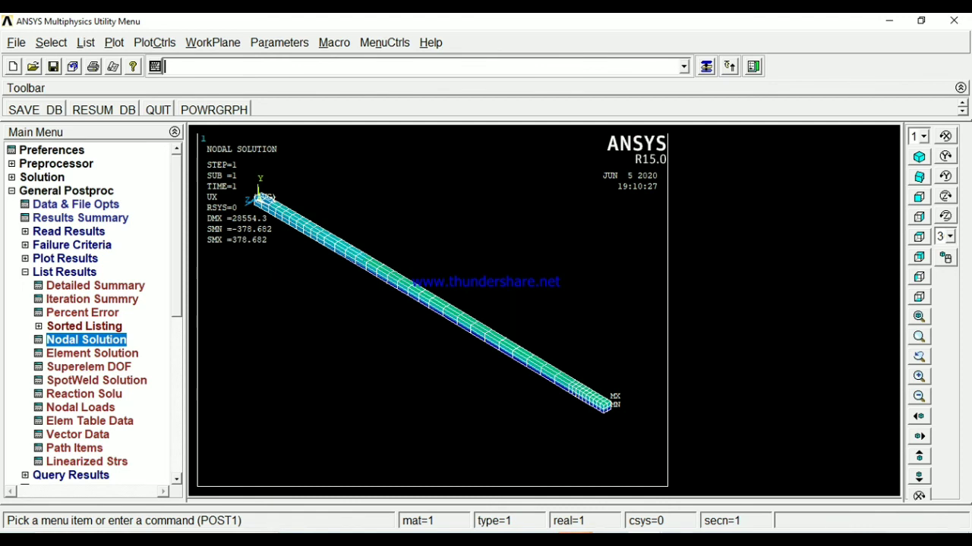
Step: List the reaction solution for the FY structural force, review the reaction per node, and close the listing
{"action": "left_click", "coordinate": [70, 396]}
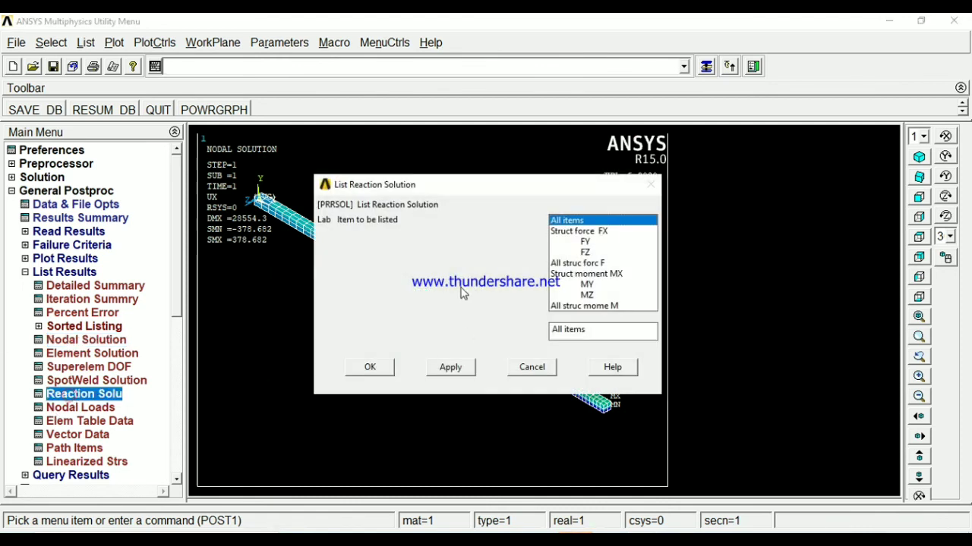
{"action": "left_click", "coordinate": [584, 243]}
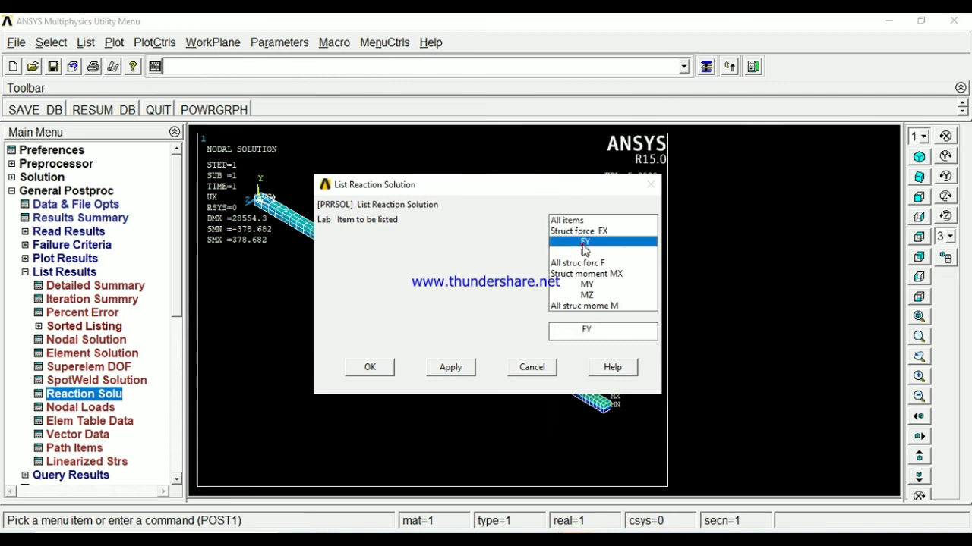
{"action": "left_click", "coordinate": [370, 368]}
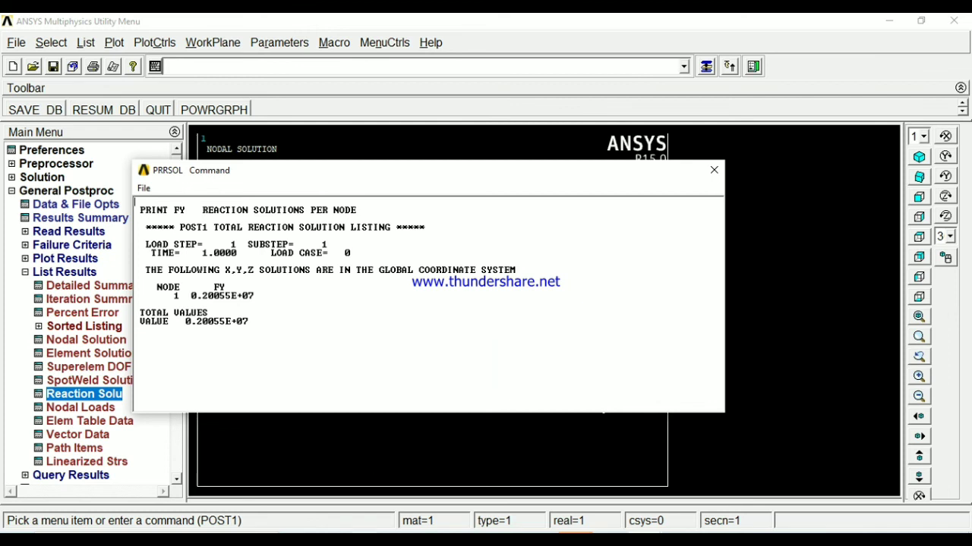
{"action": "left_click", "coordinate": [713, 170]}
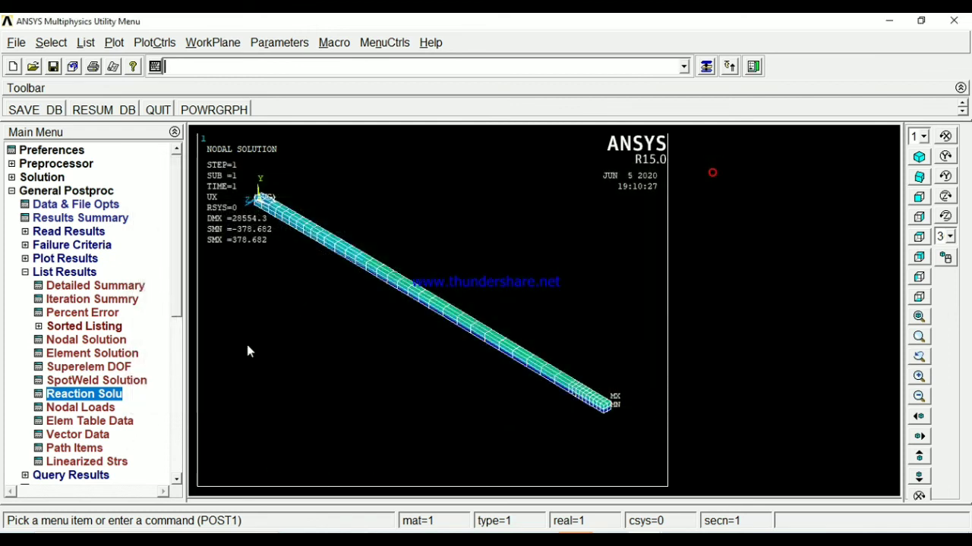
Step: List the element table data for SMIS2 and SMIS15 and review the values per element through the minimum and maximum values
{"action": "left_click", "coordinate": [82, 422]}
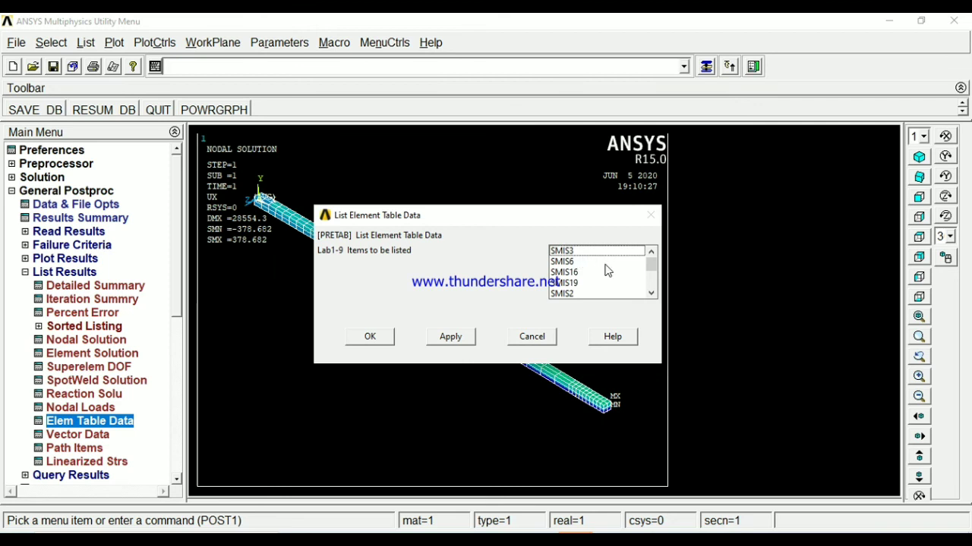
{"action": "left_click", "coordinate": [649, 293]}
{"action": "left_click", "coordinate": [650, 294]}
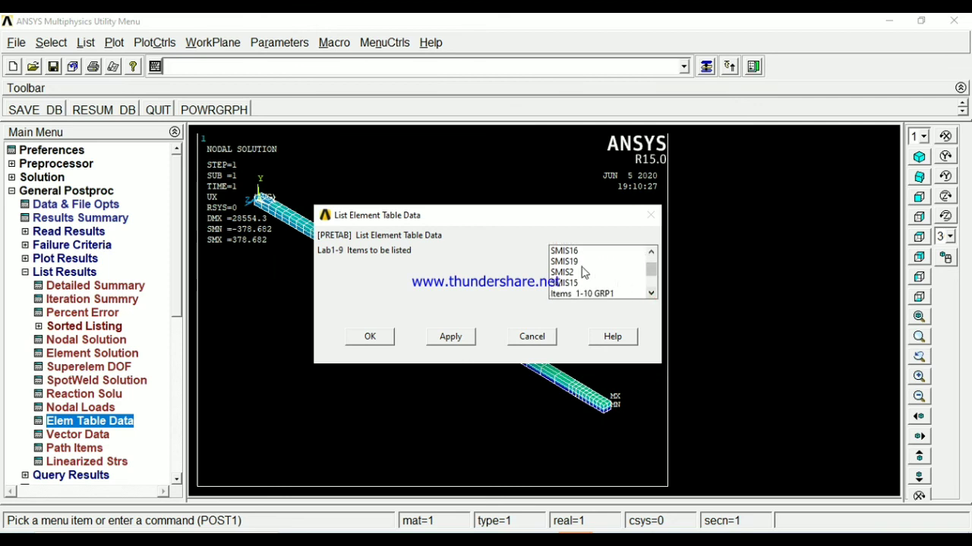
{"action": "left_click", "coordinate": [579, 275]}
{"action": "left_click", "coordinate": [577, 283], "text": "ctrl"}
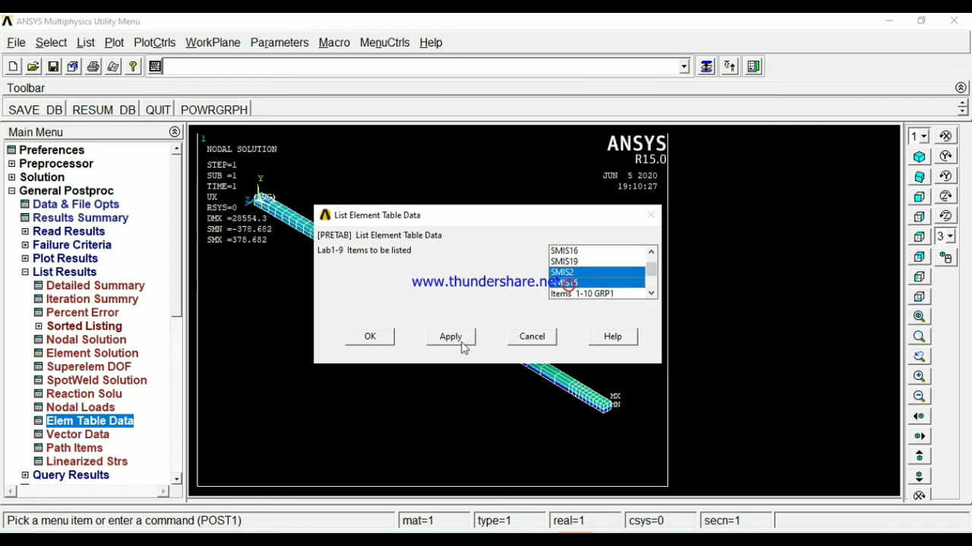
{"action": "left_click", "coordinate": [371, 337]}
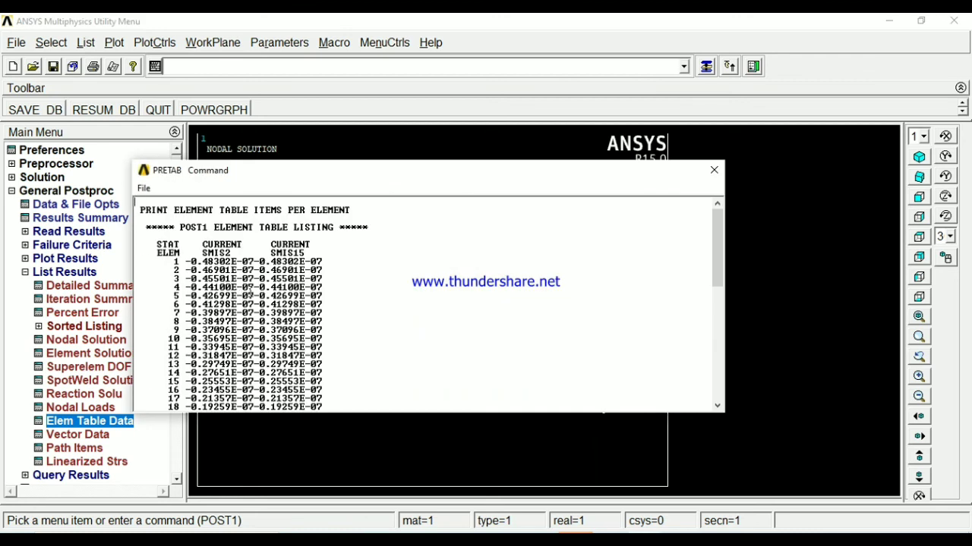
{"action": "scroll", "coordinate": [346, 307], "scroll_direction": "down", "scroll_amount": 1}
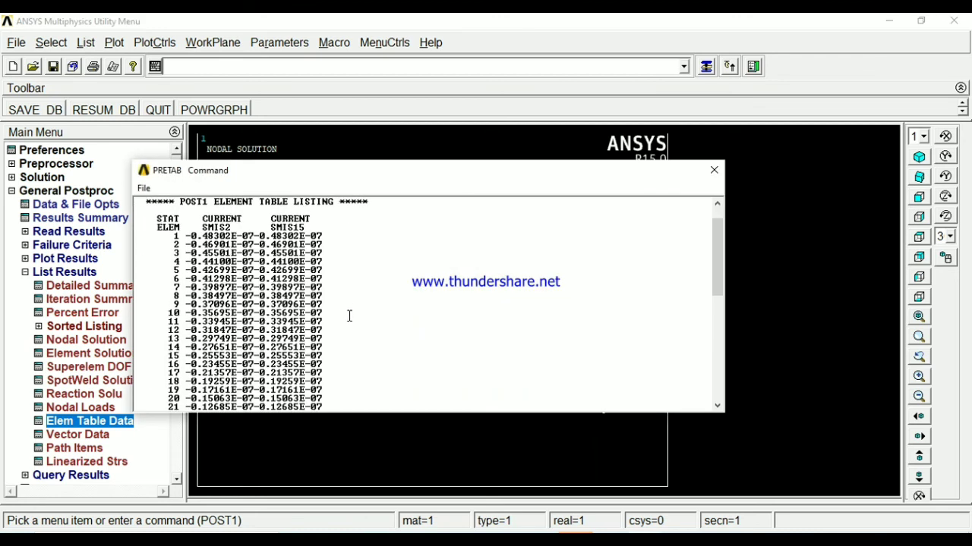
{"action": "scroll", "coordinate": [350, 316], "scroll_direction": "down", "scroll_amount": 1}
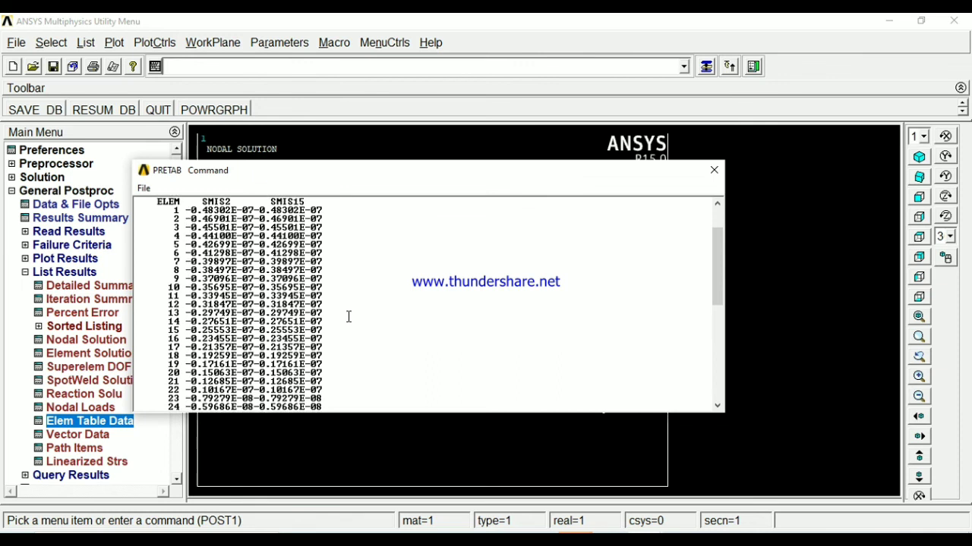
{"action": "scroll", "coordinate": [347, 318], "scroll_direction": "down", "scroll_amount": 10}
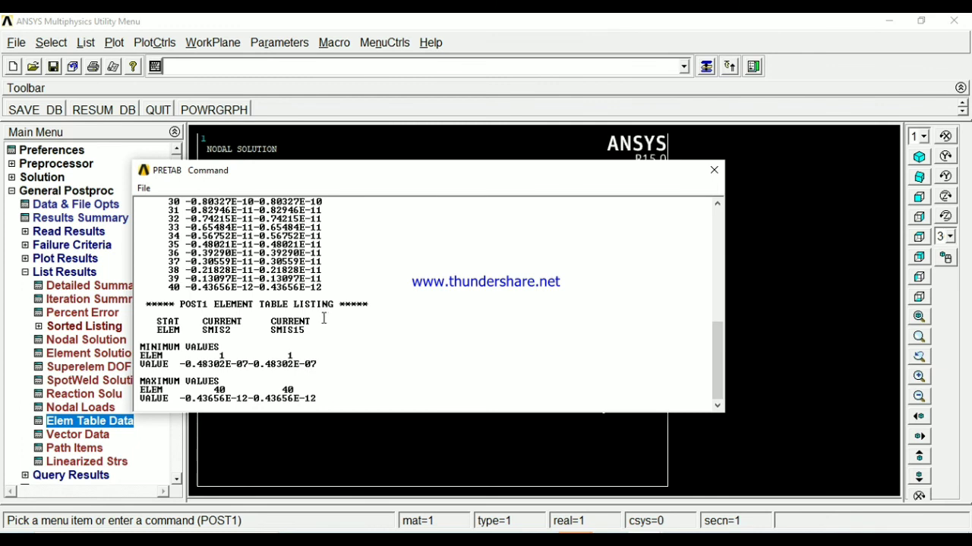
{"action": "scroll", "coordinate": [324, 318], "scroll_direction": "up", "scroll_amount": 10}
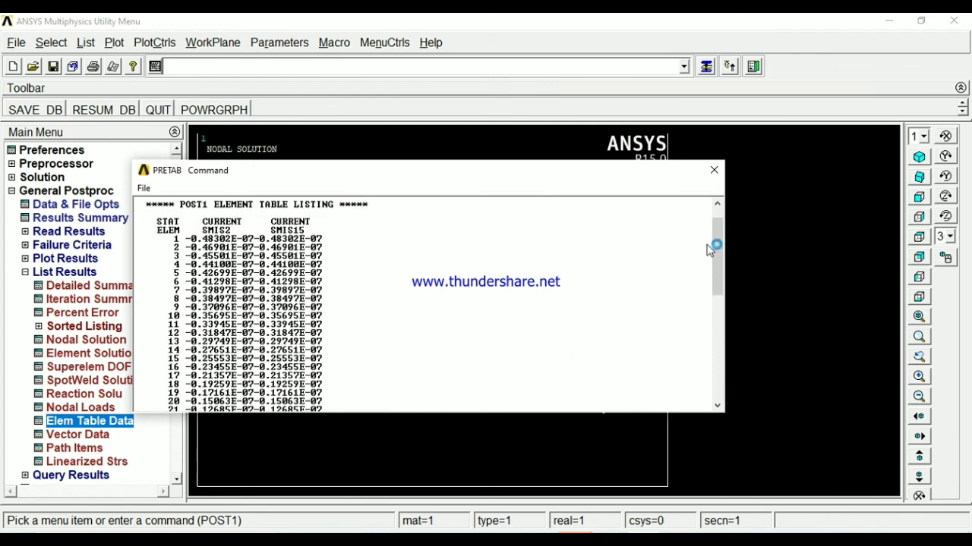